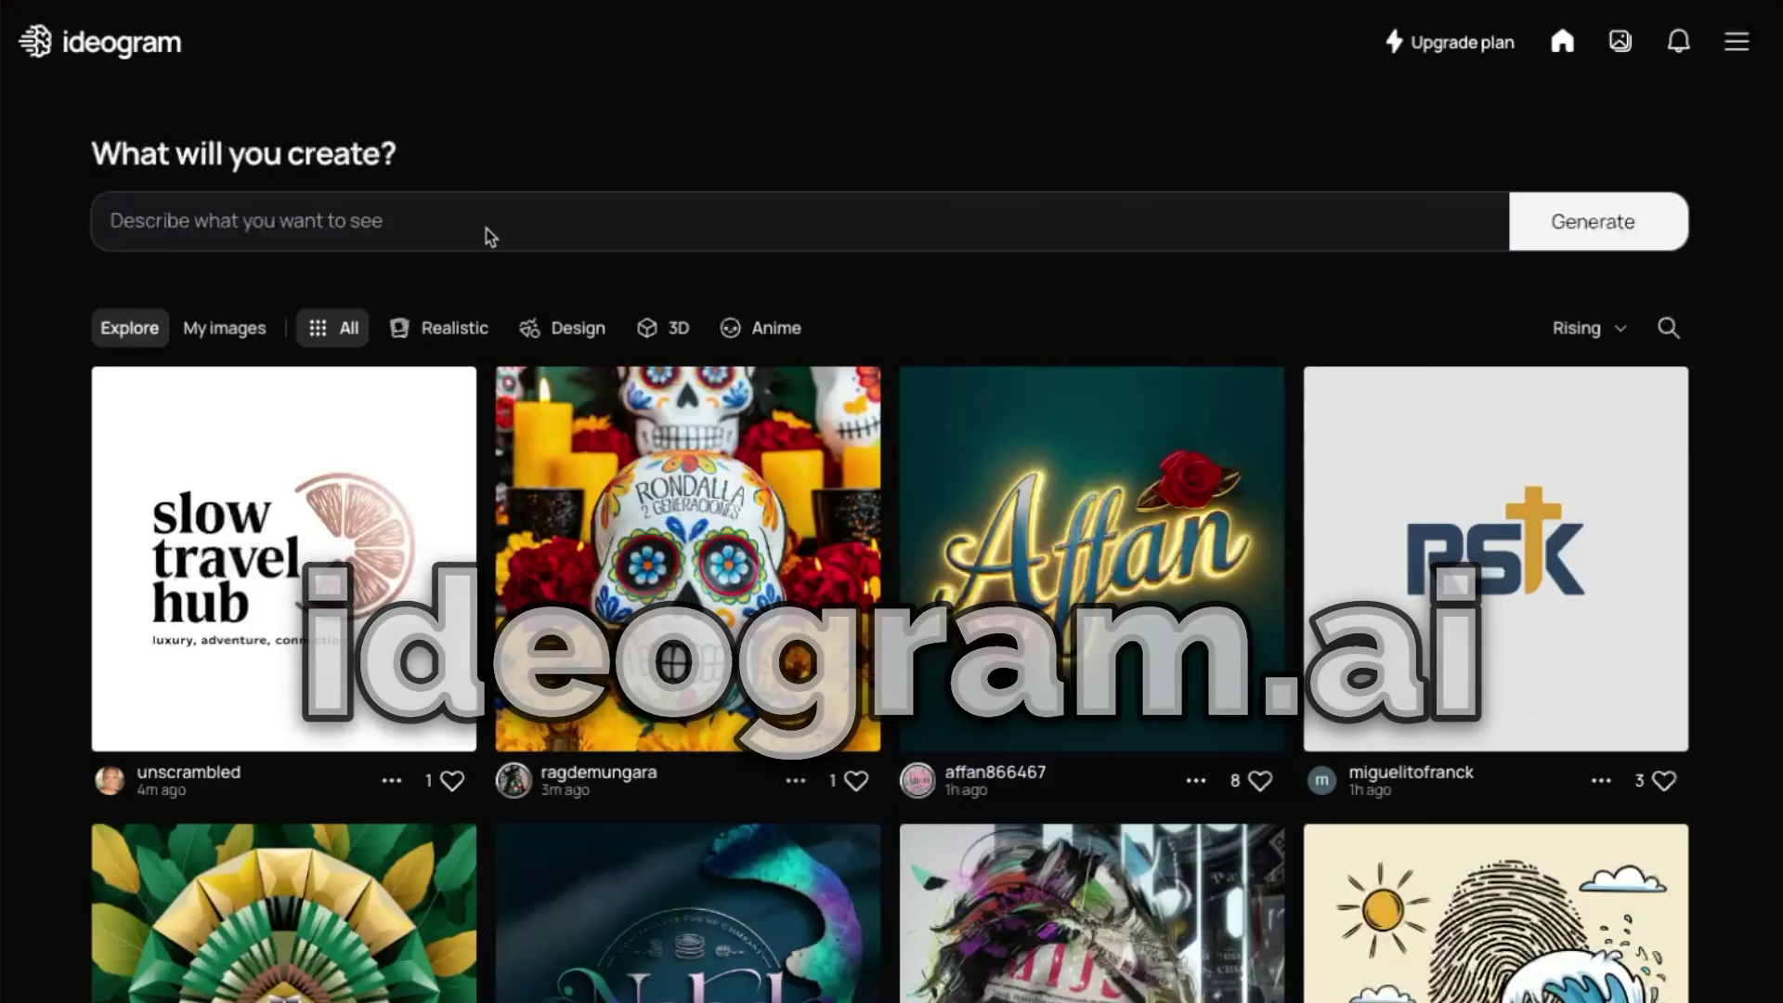
- Expand the prompt area and look through the Aspect ratio, Model and Color palette lists
left_click(362, 223)
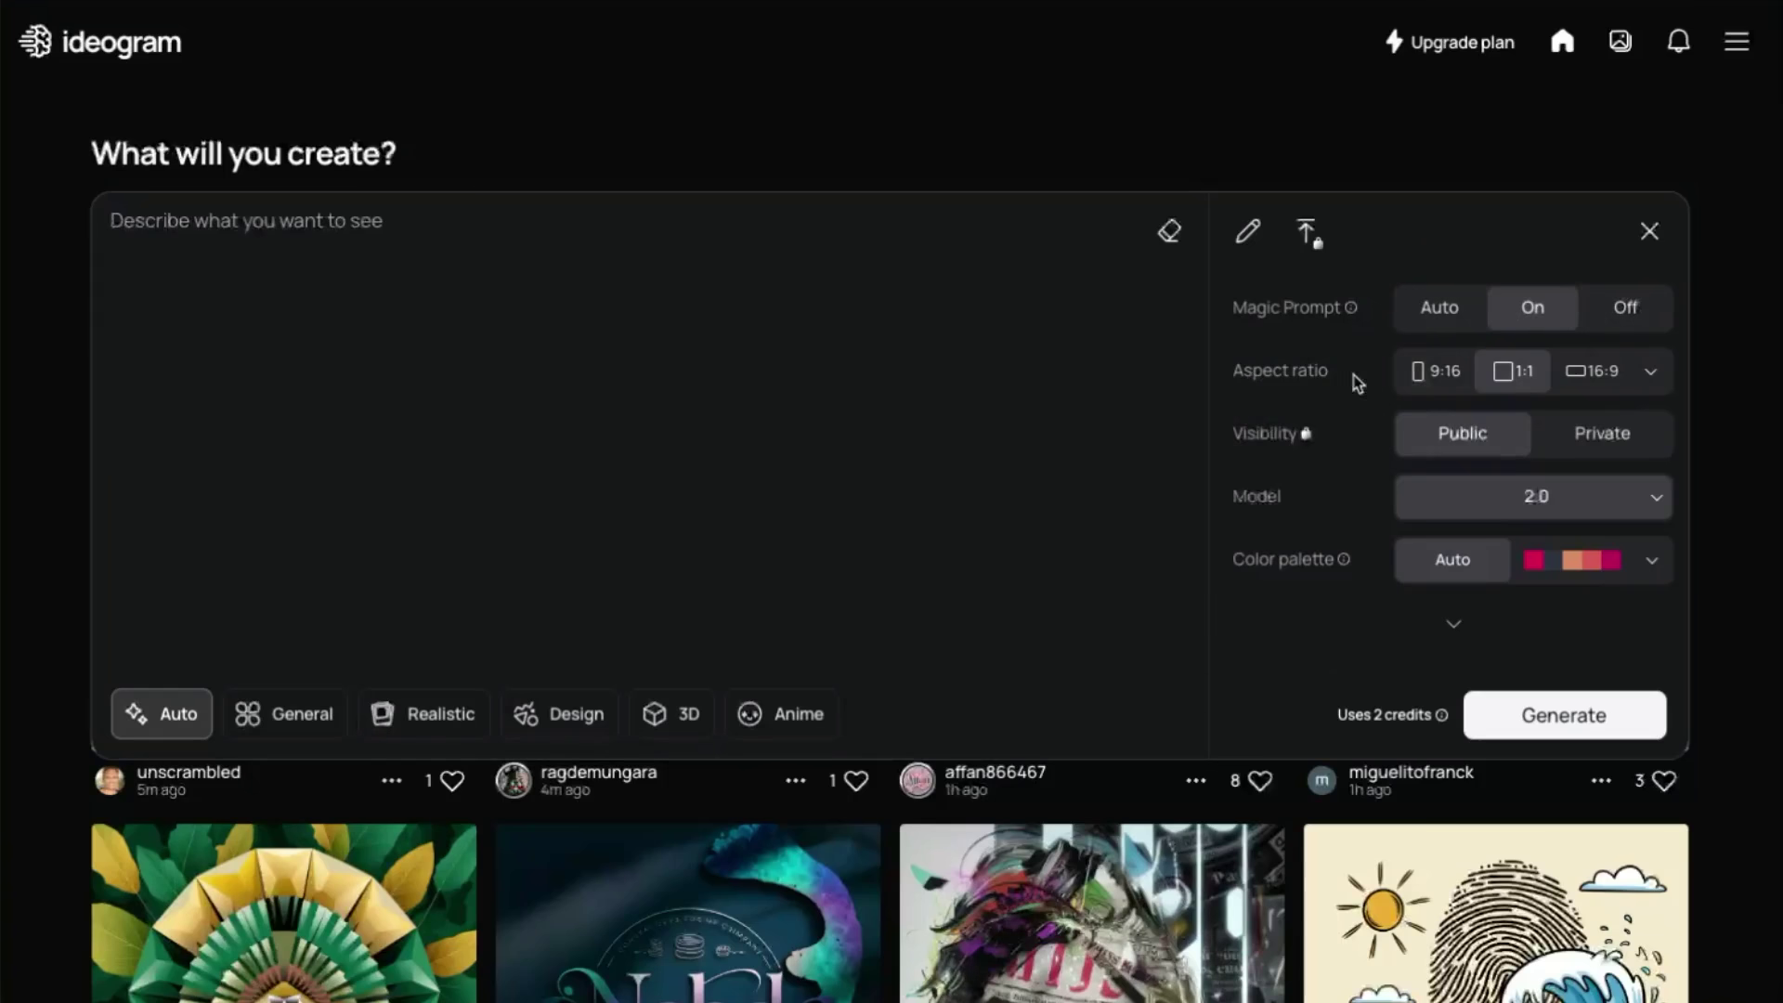
left_click(1651, 371)
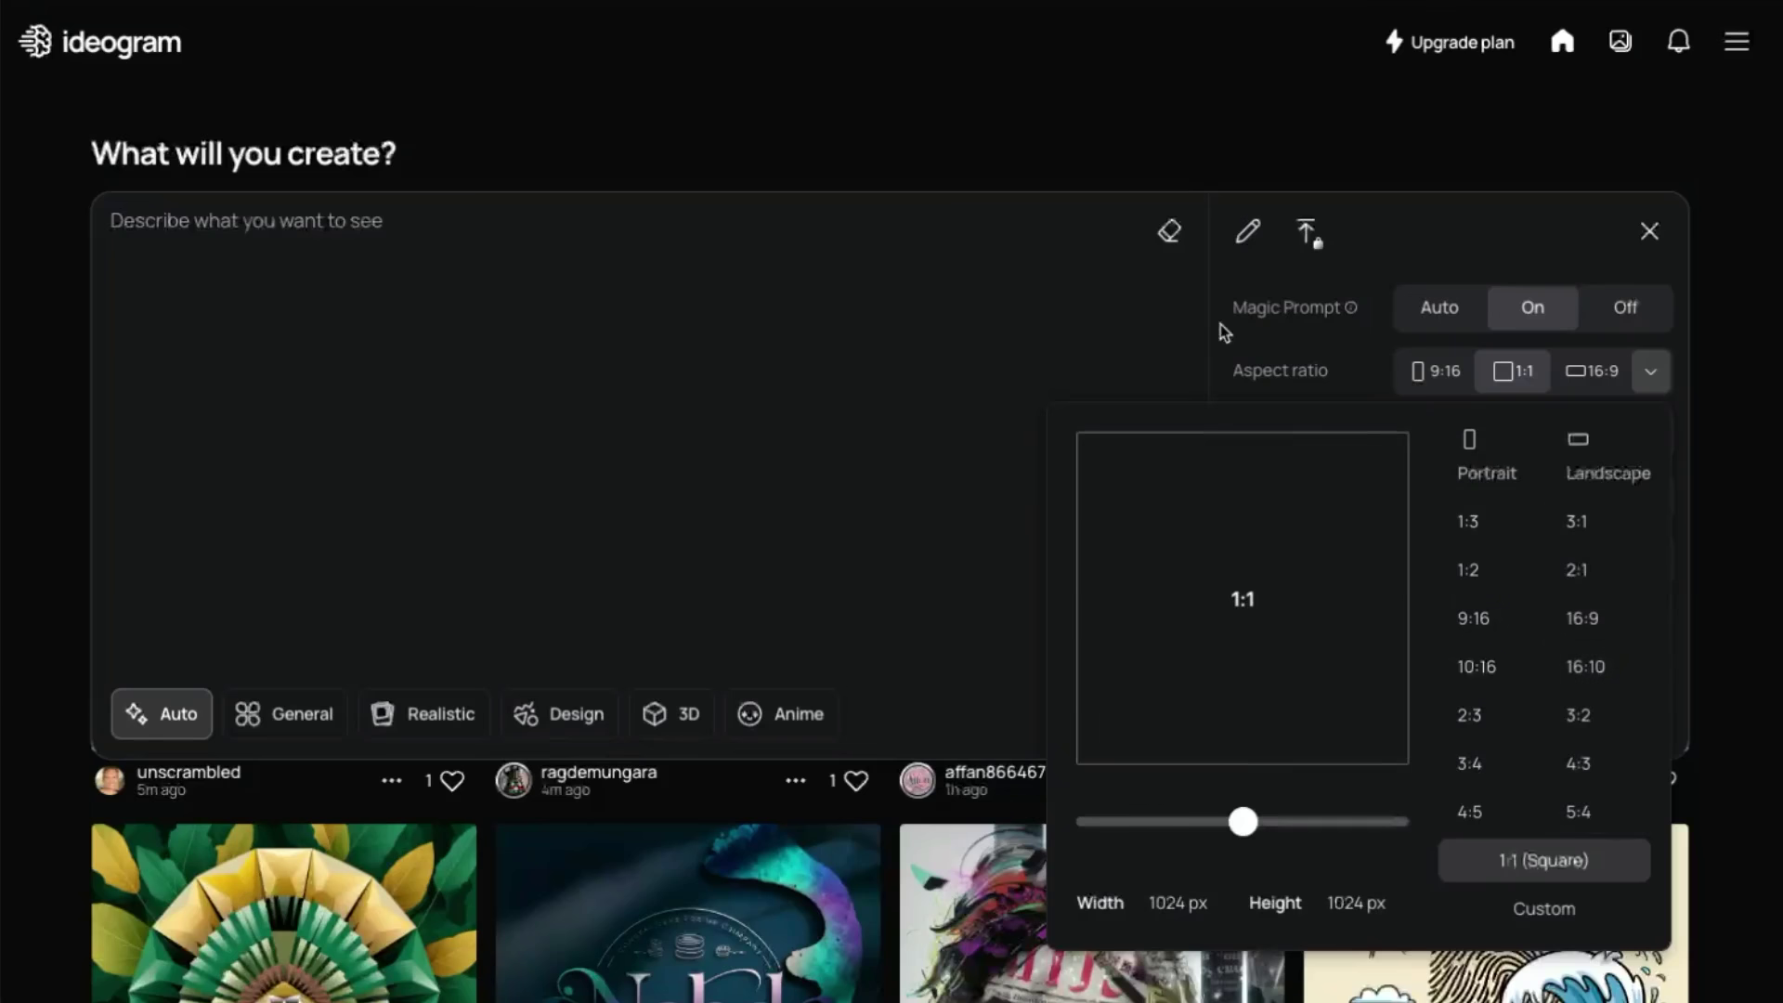
left_click(1269, 355)
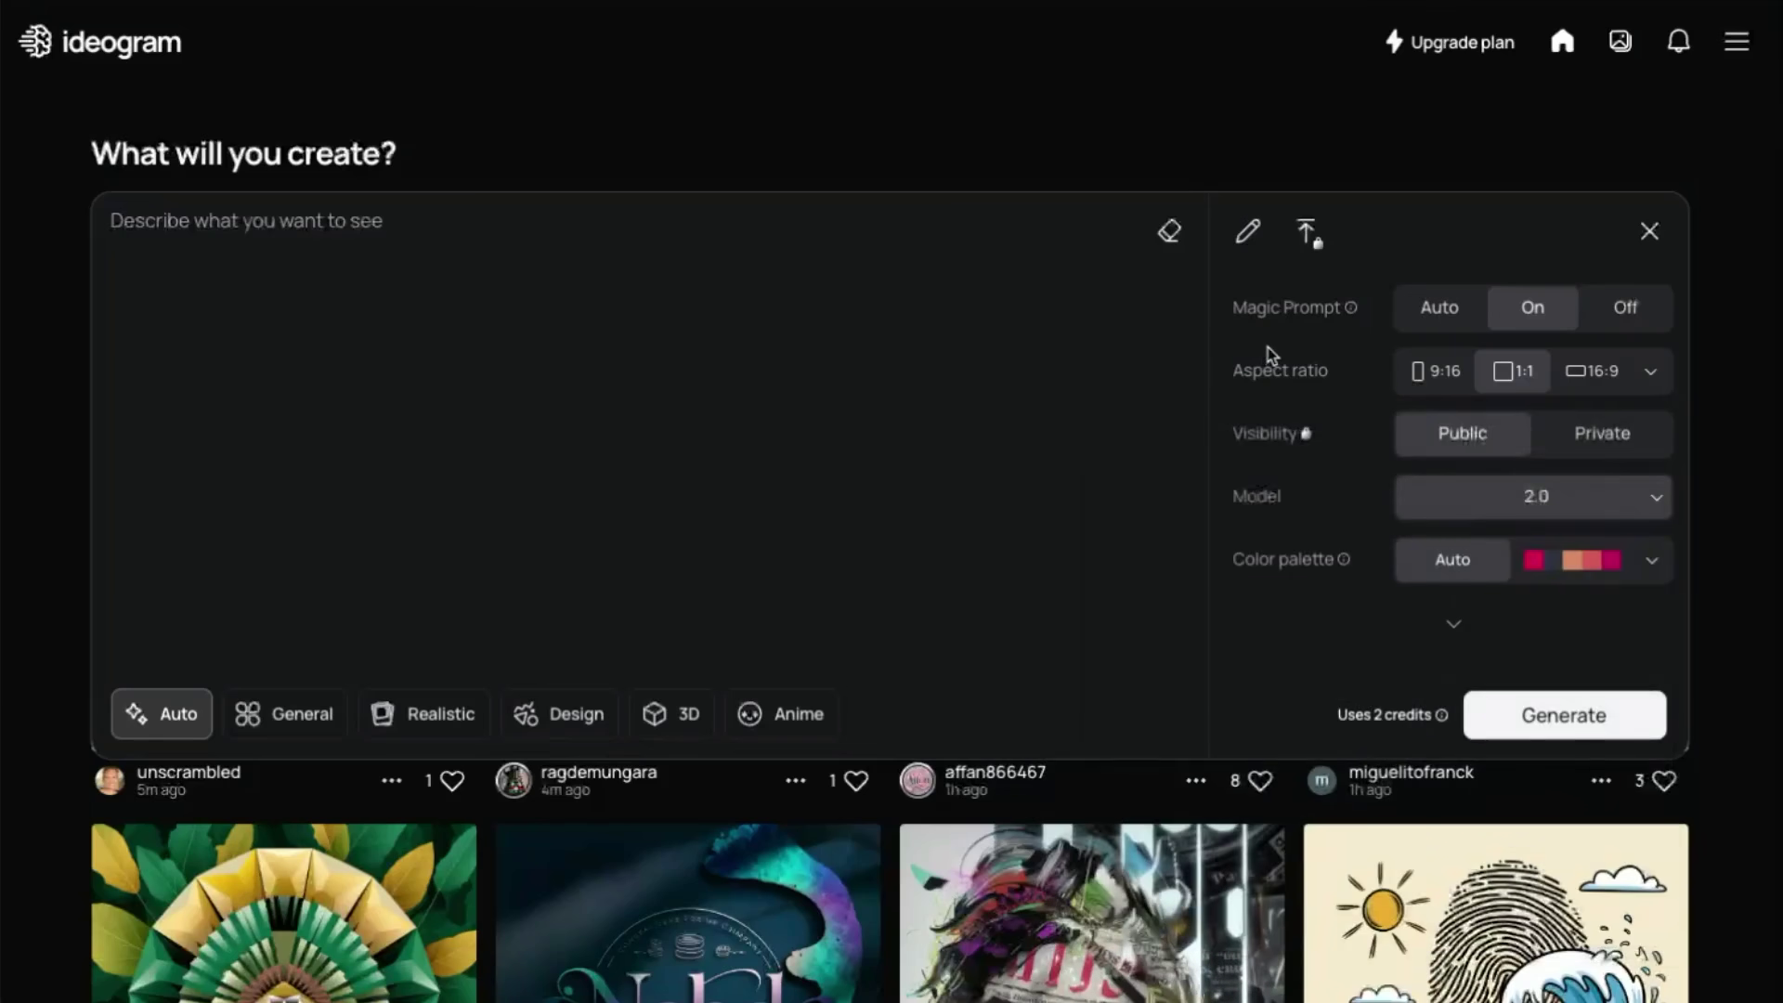
left_click(1628, 498)
left_click(1334, 507)
left_click(1657, 563)
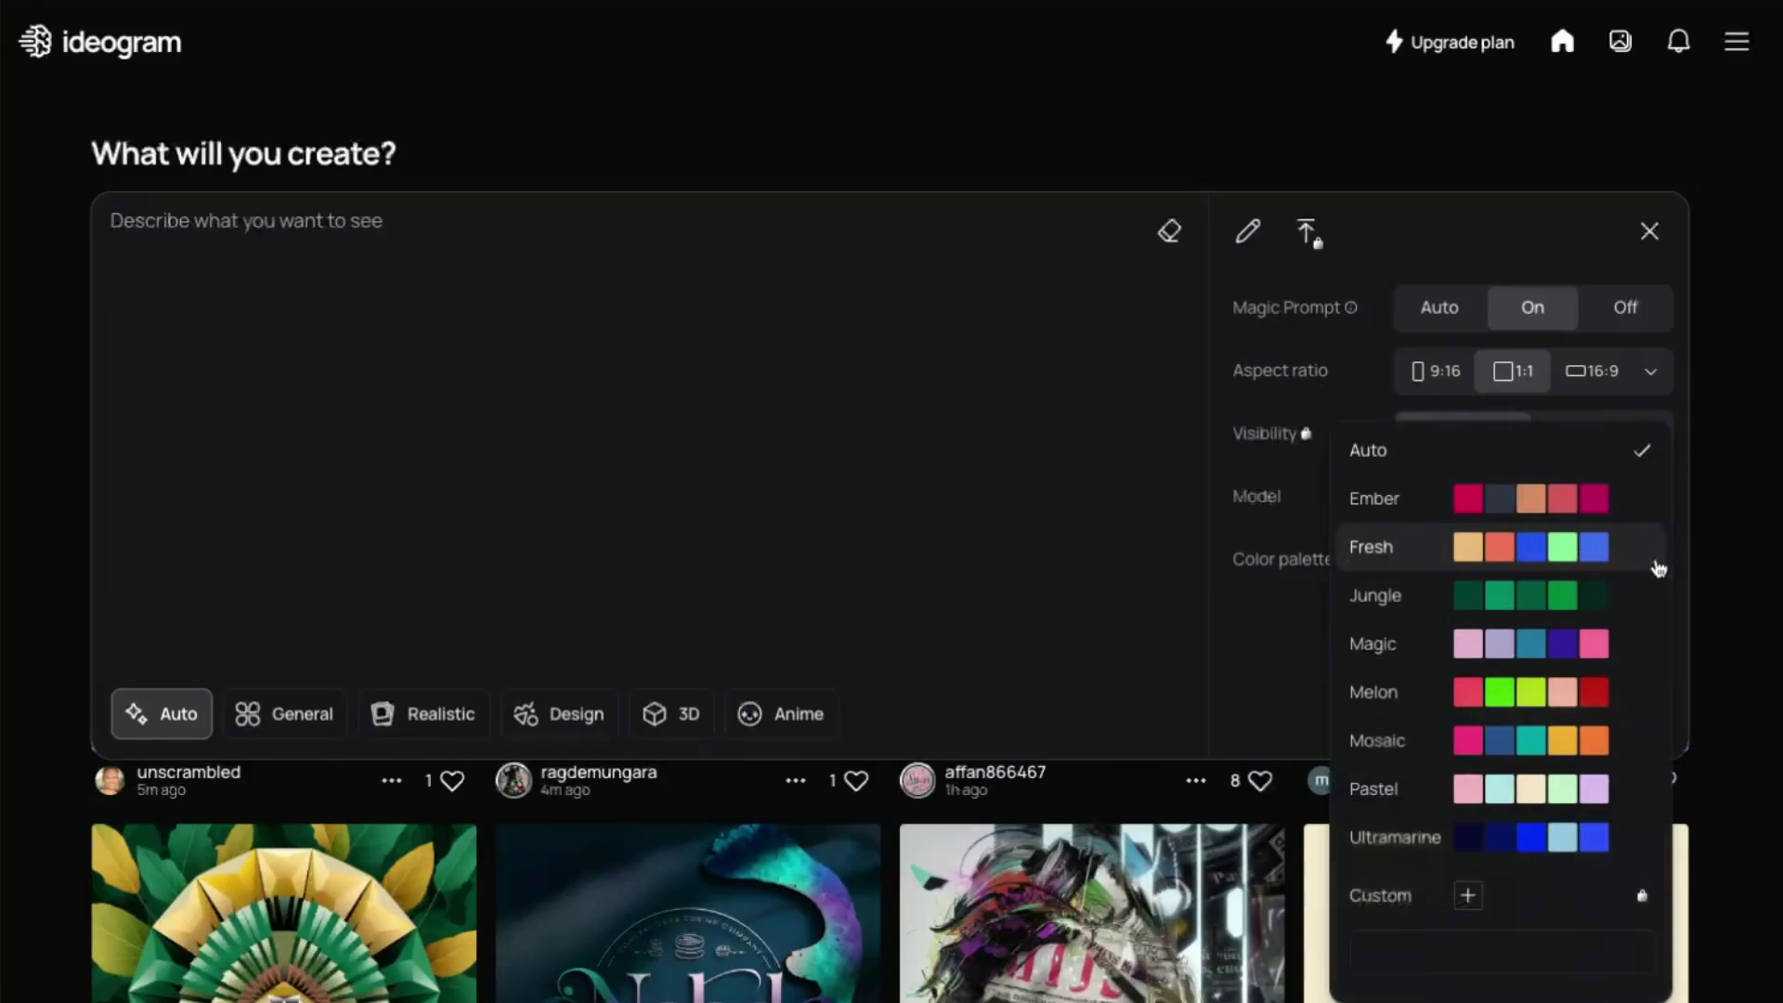
left_click(1289, 632)
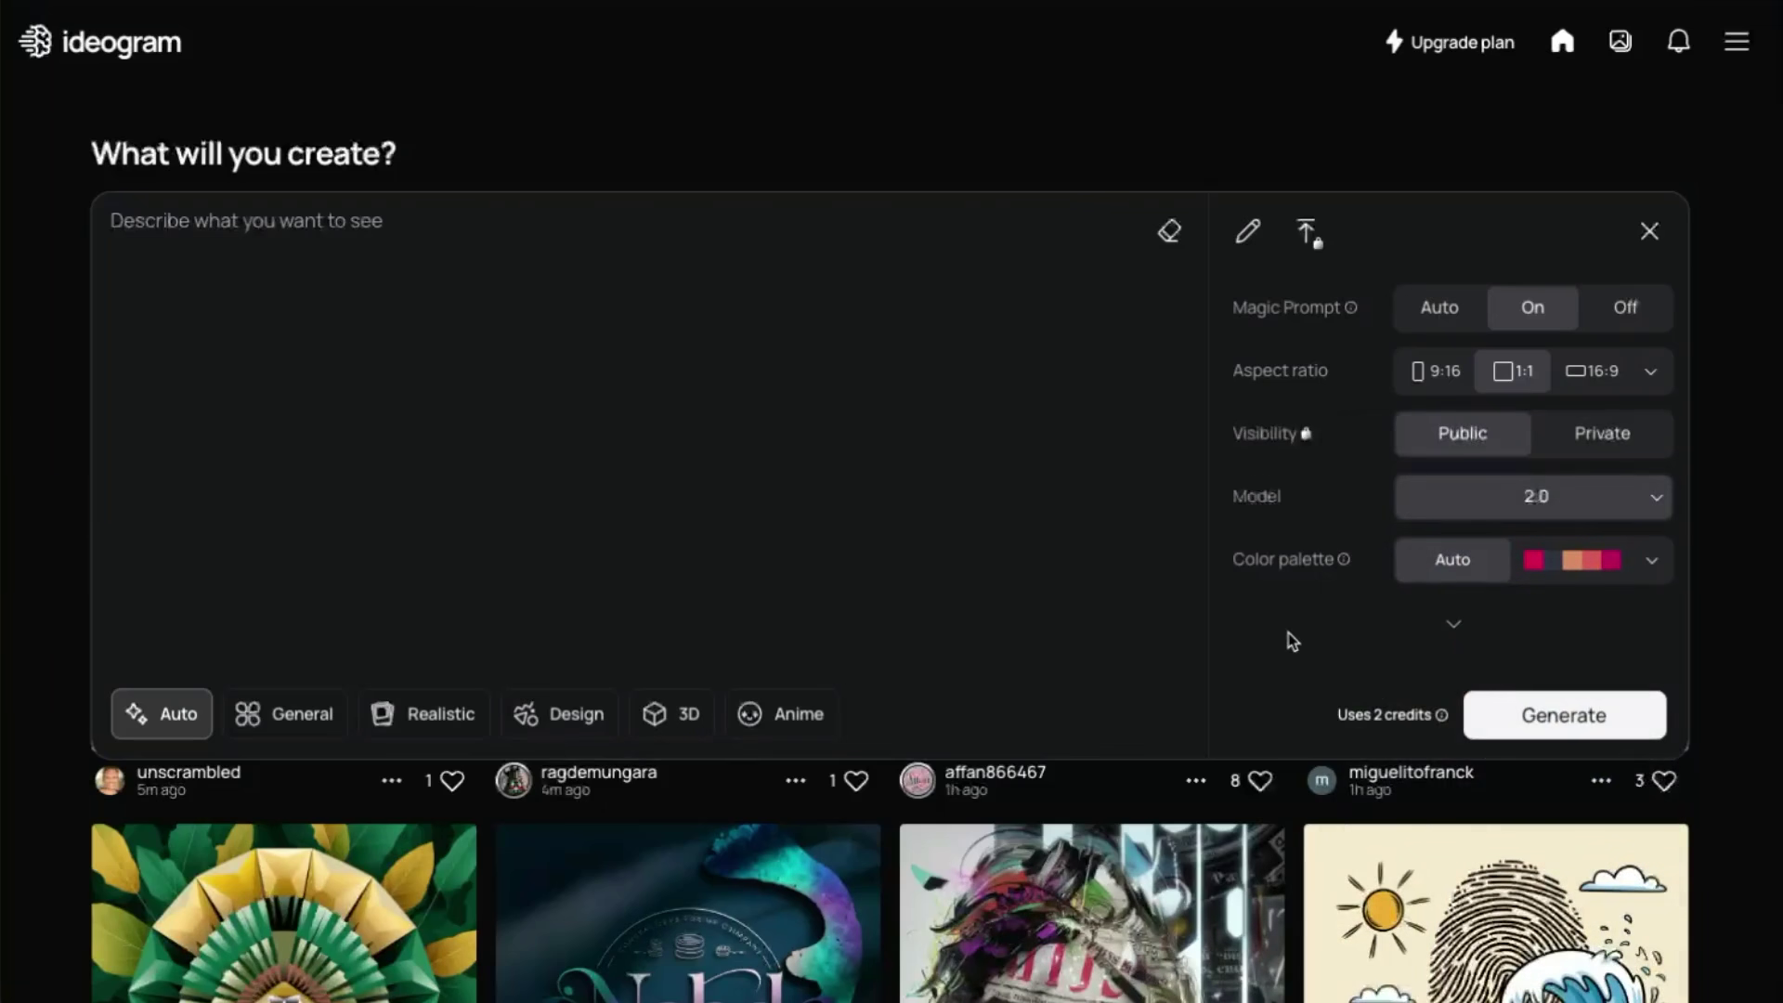
- Expand the advanced settings to view rendering, seed and negative prompt options, then collapse them
left_click(1453, 624)
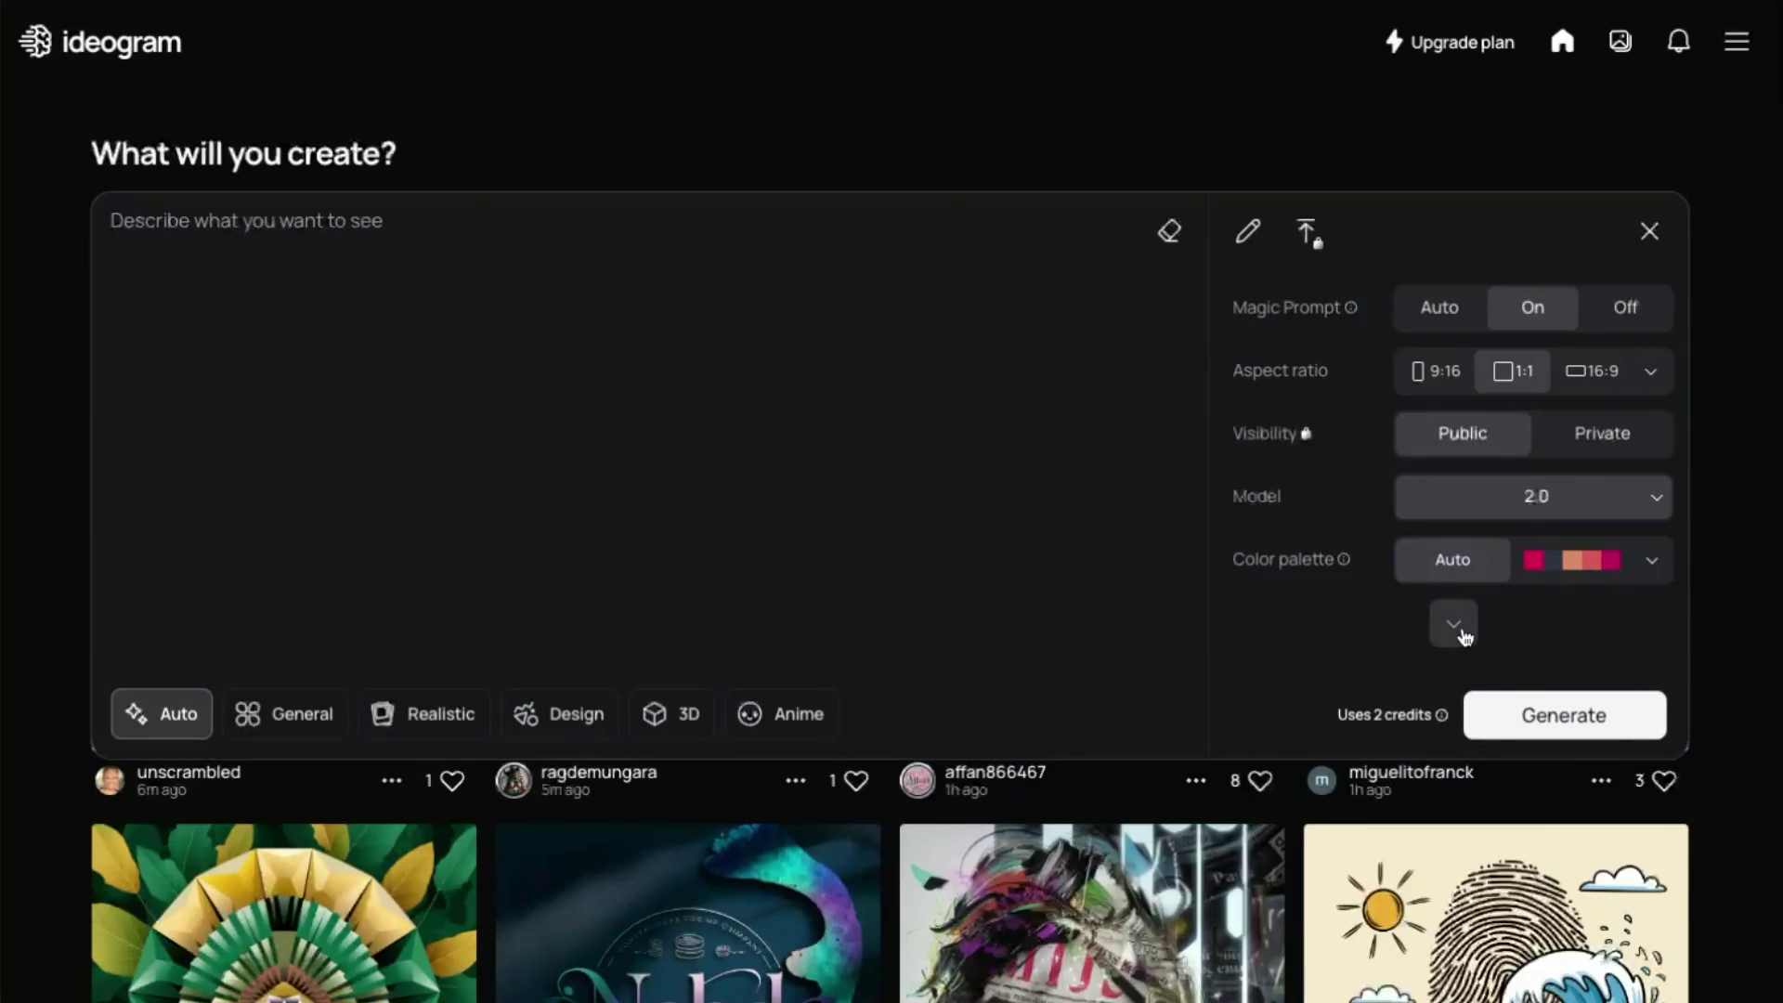
left_click(1462, 629)
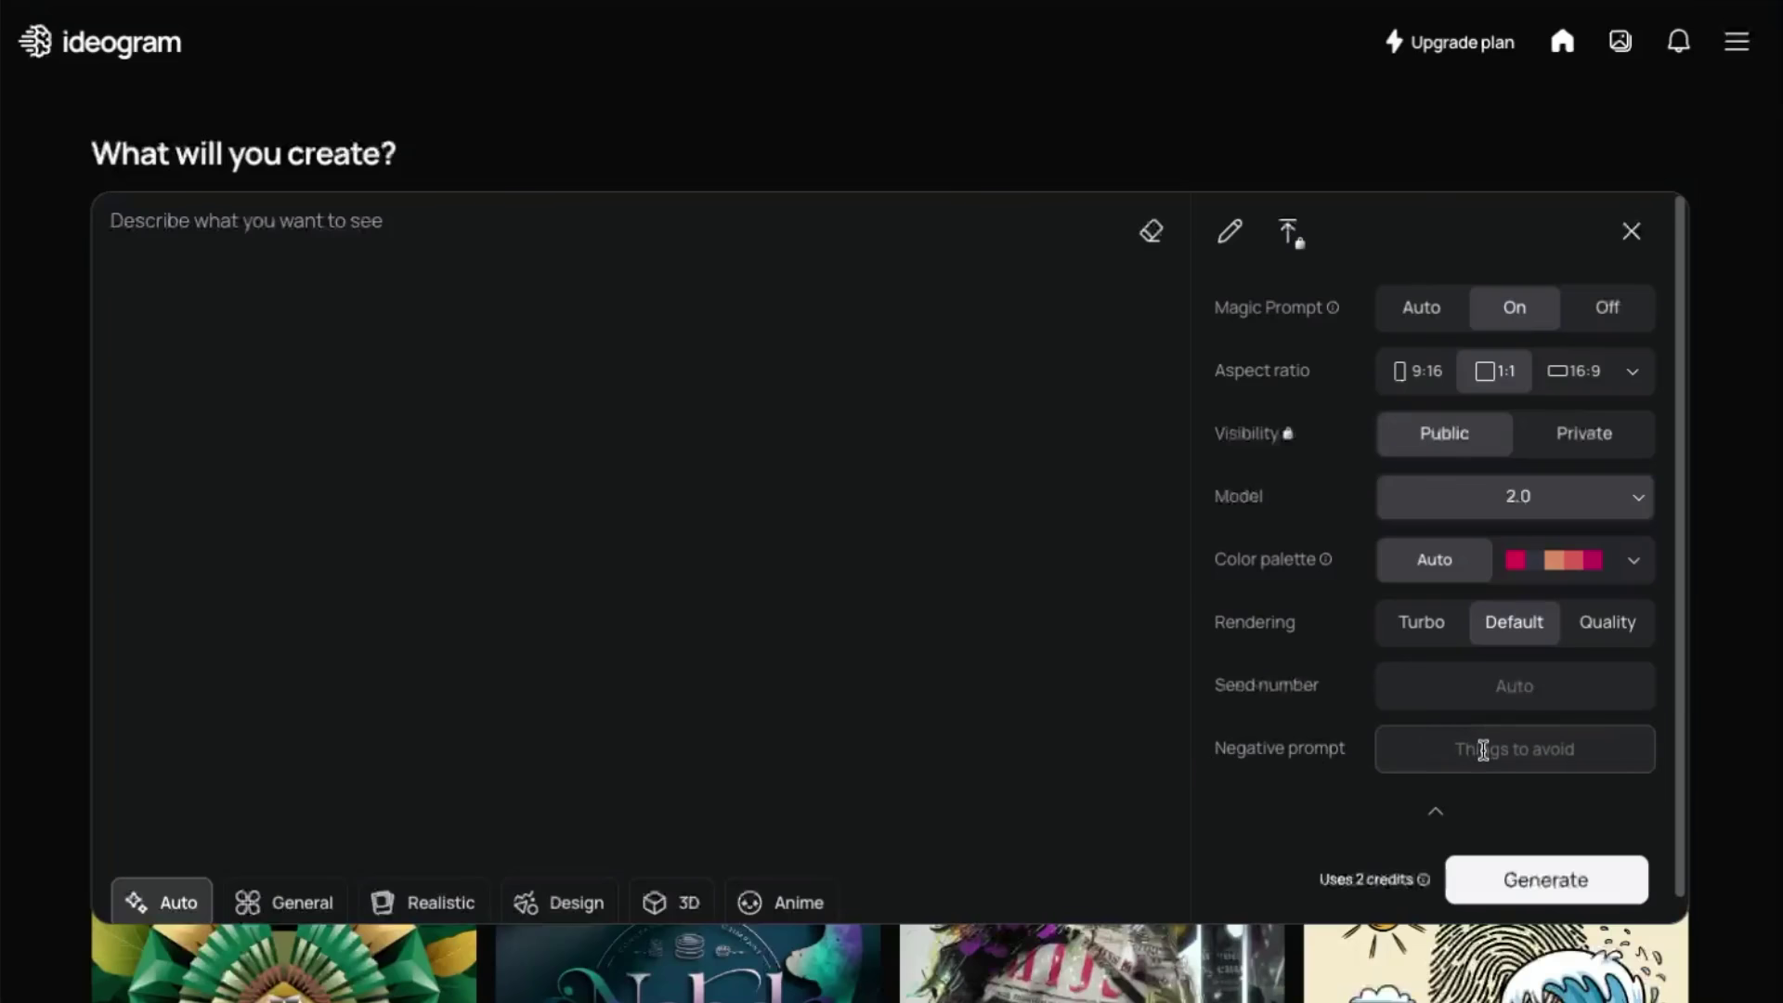
left_click(1435, 811)
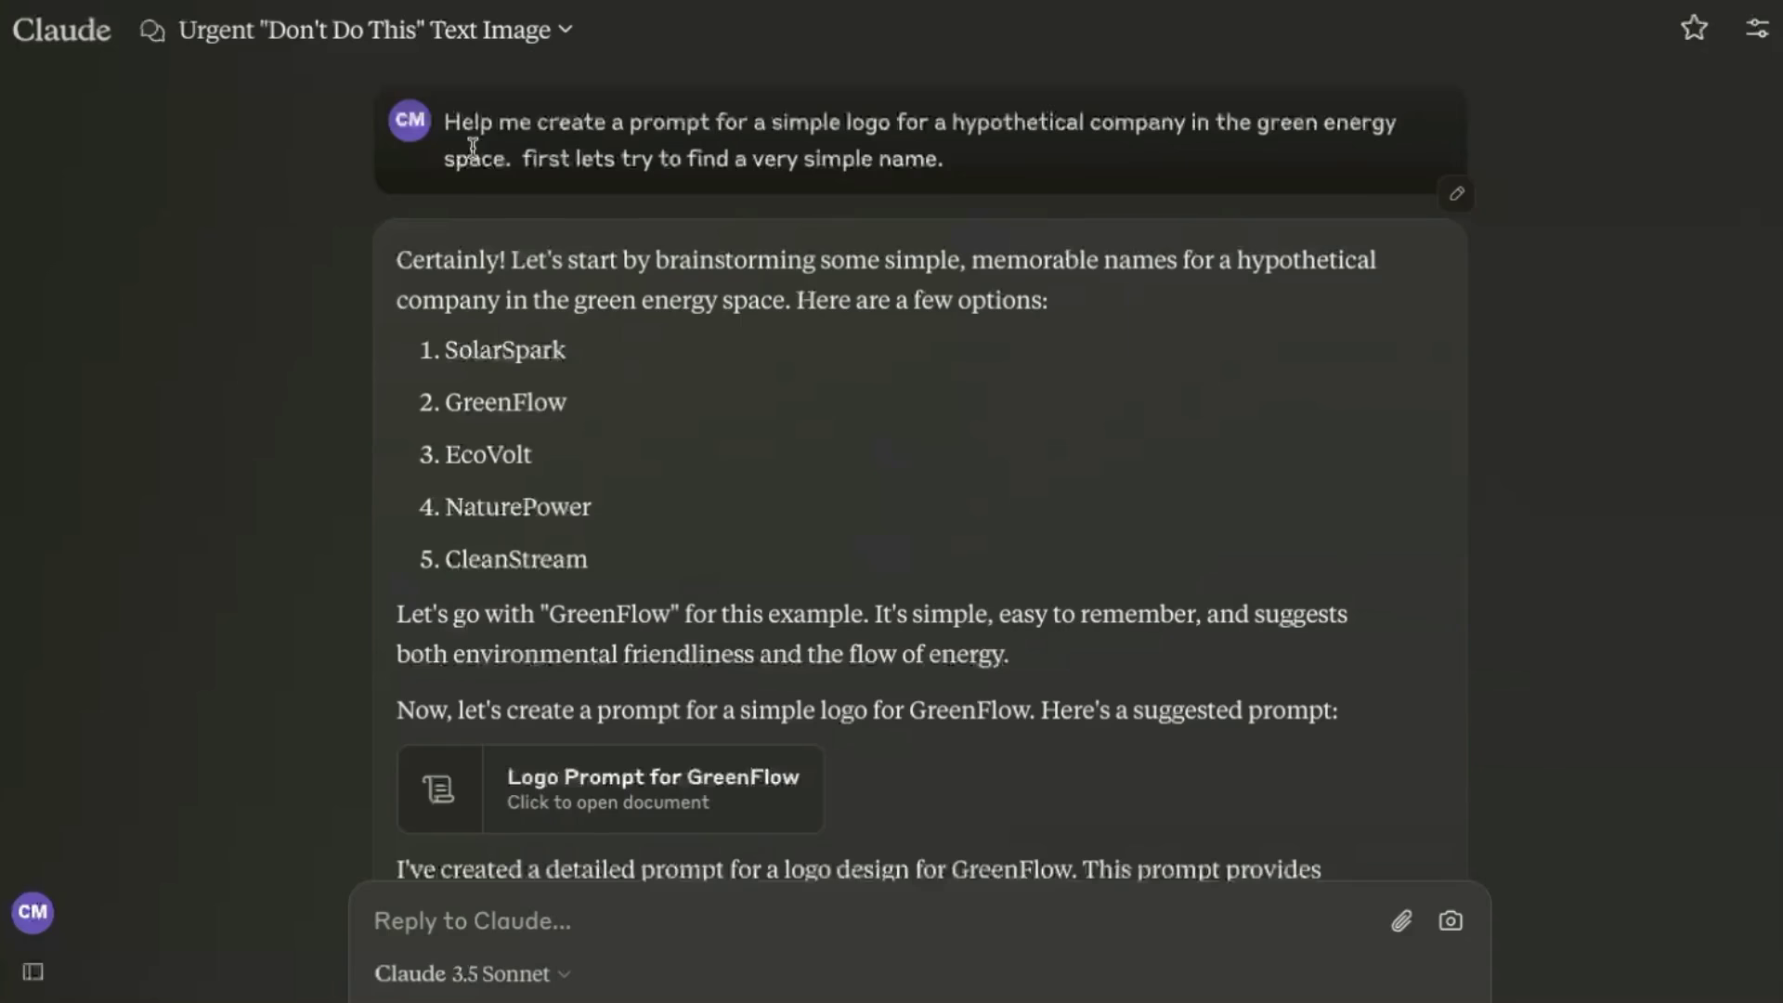
- Select the original request text and the opening of the GreenFlow logo prompt document
left_click_drag(445, 122, 1022, 175)
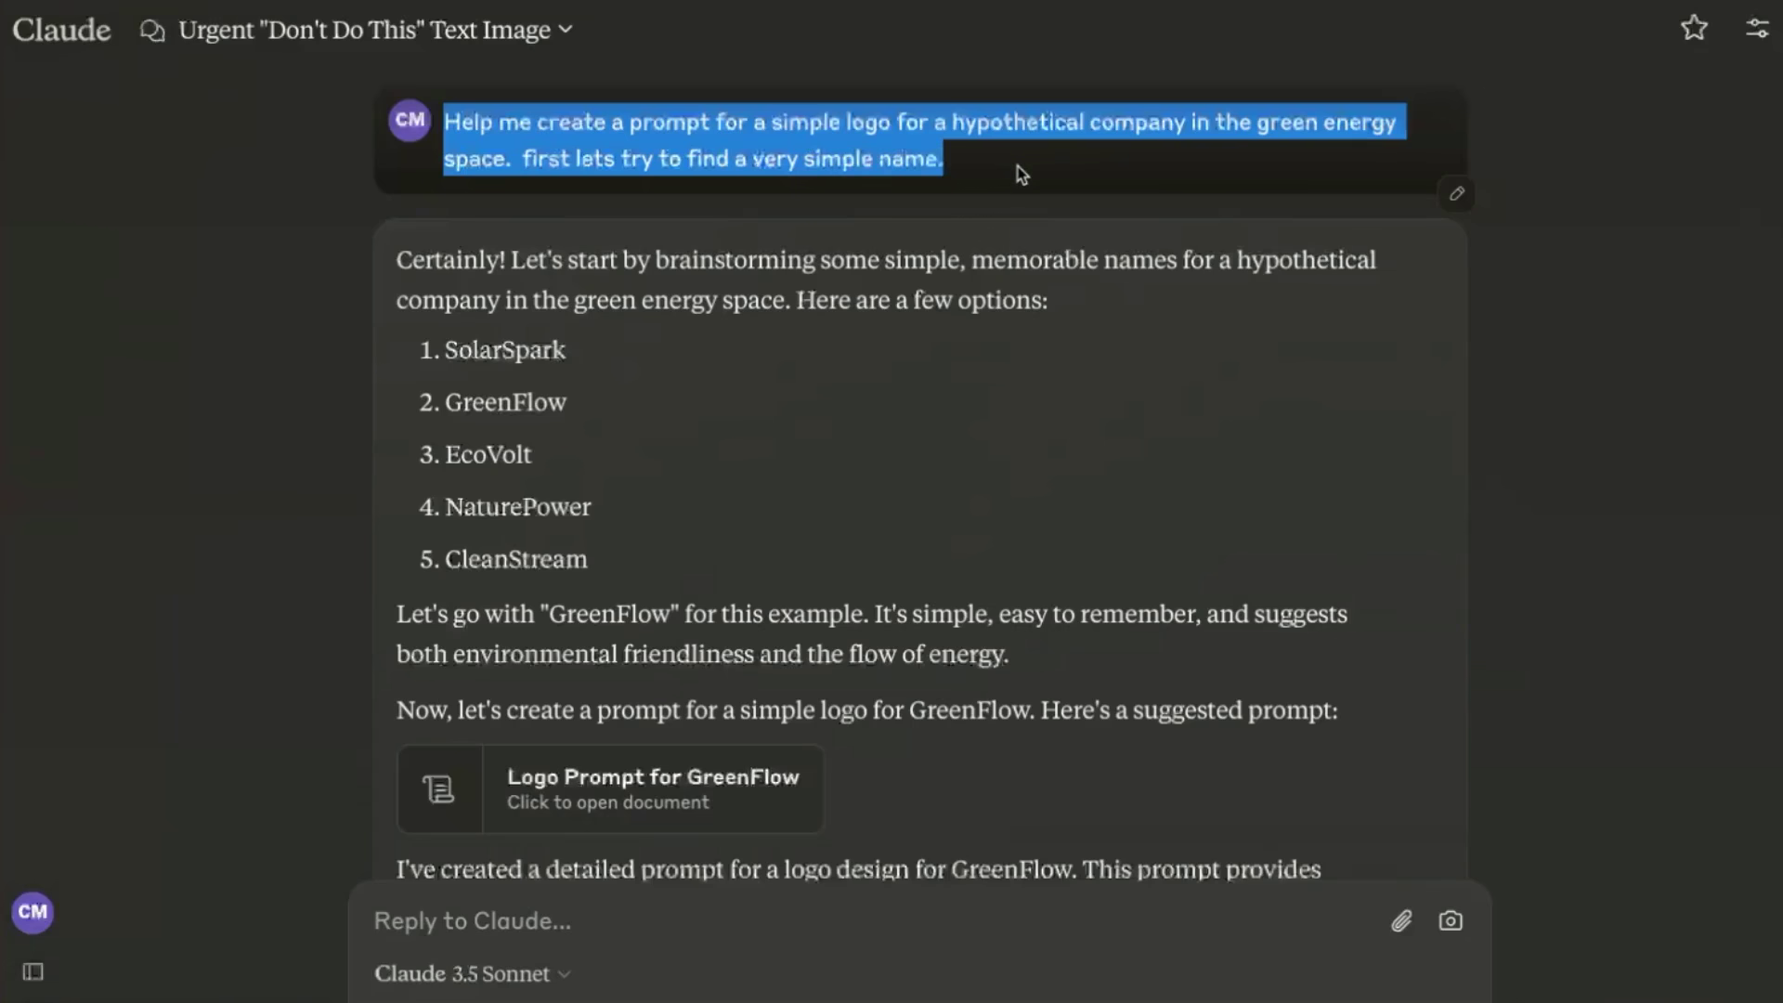
left_click_drag(446, 122, 511, 166)
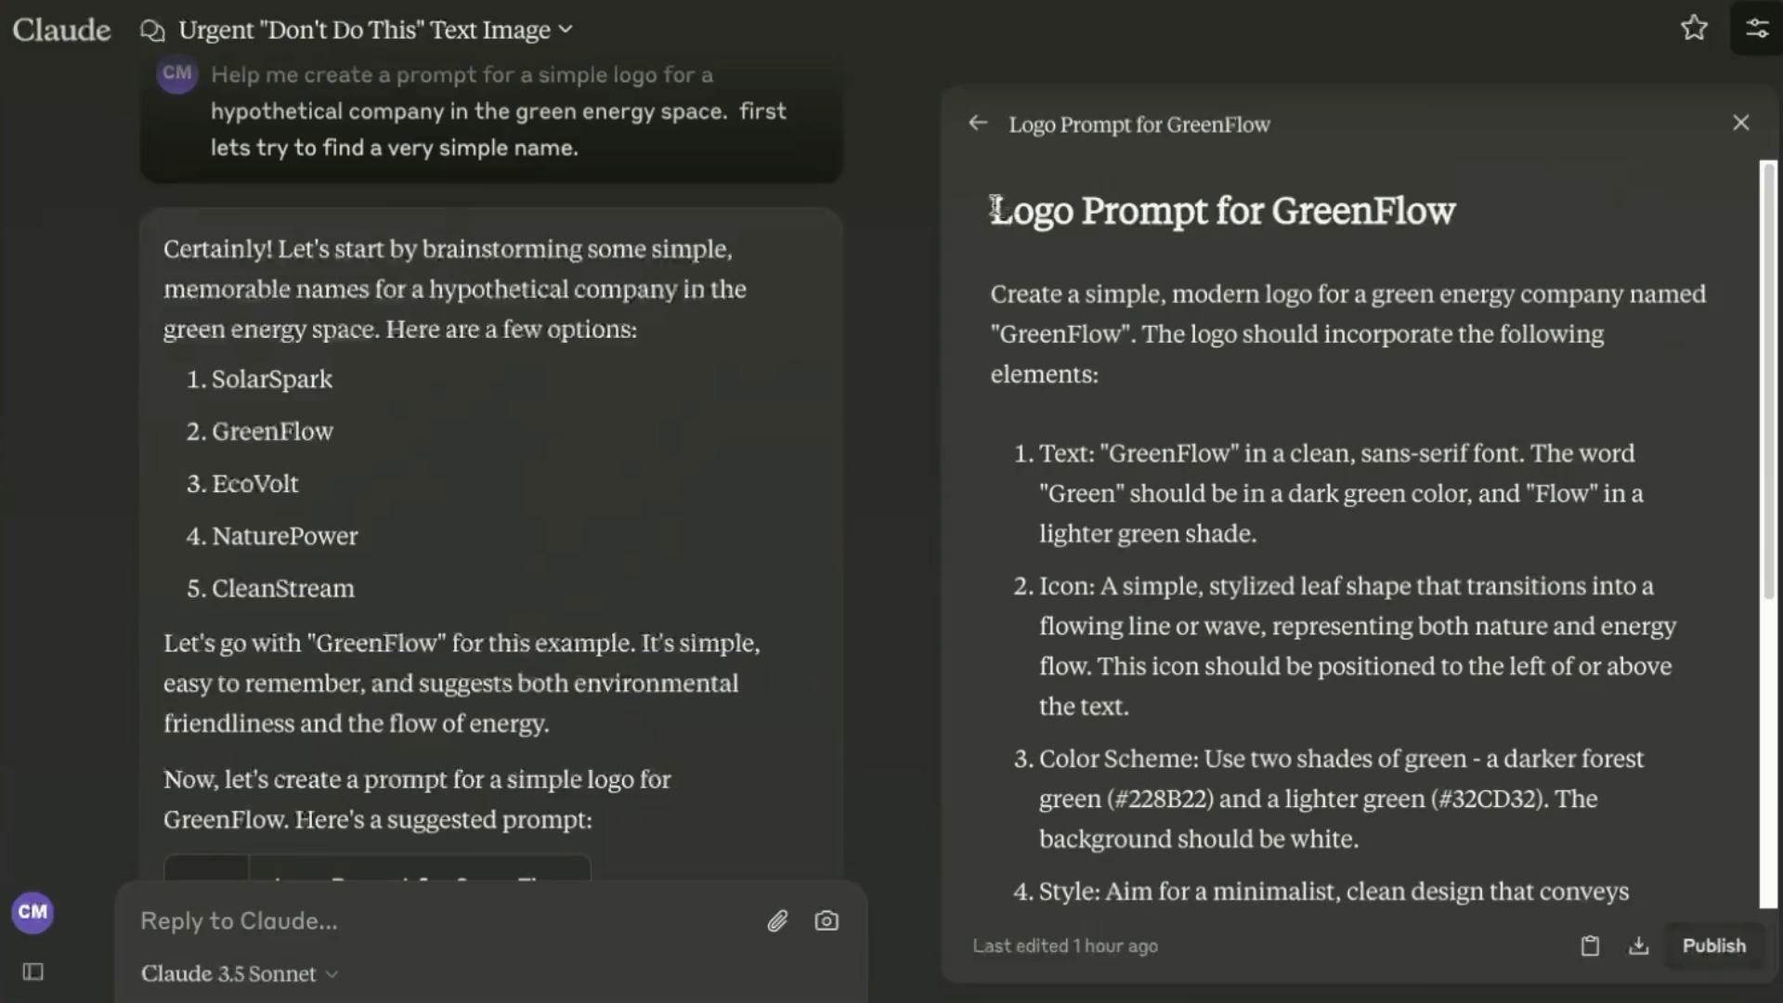
left_click_drag(996, 206, 1239, 715)
scroll(1239, 713, "down", 2)
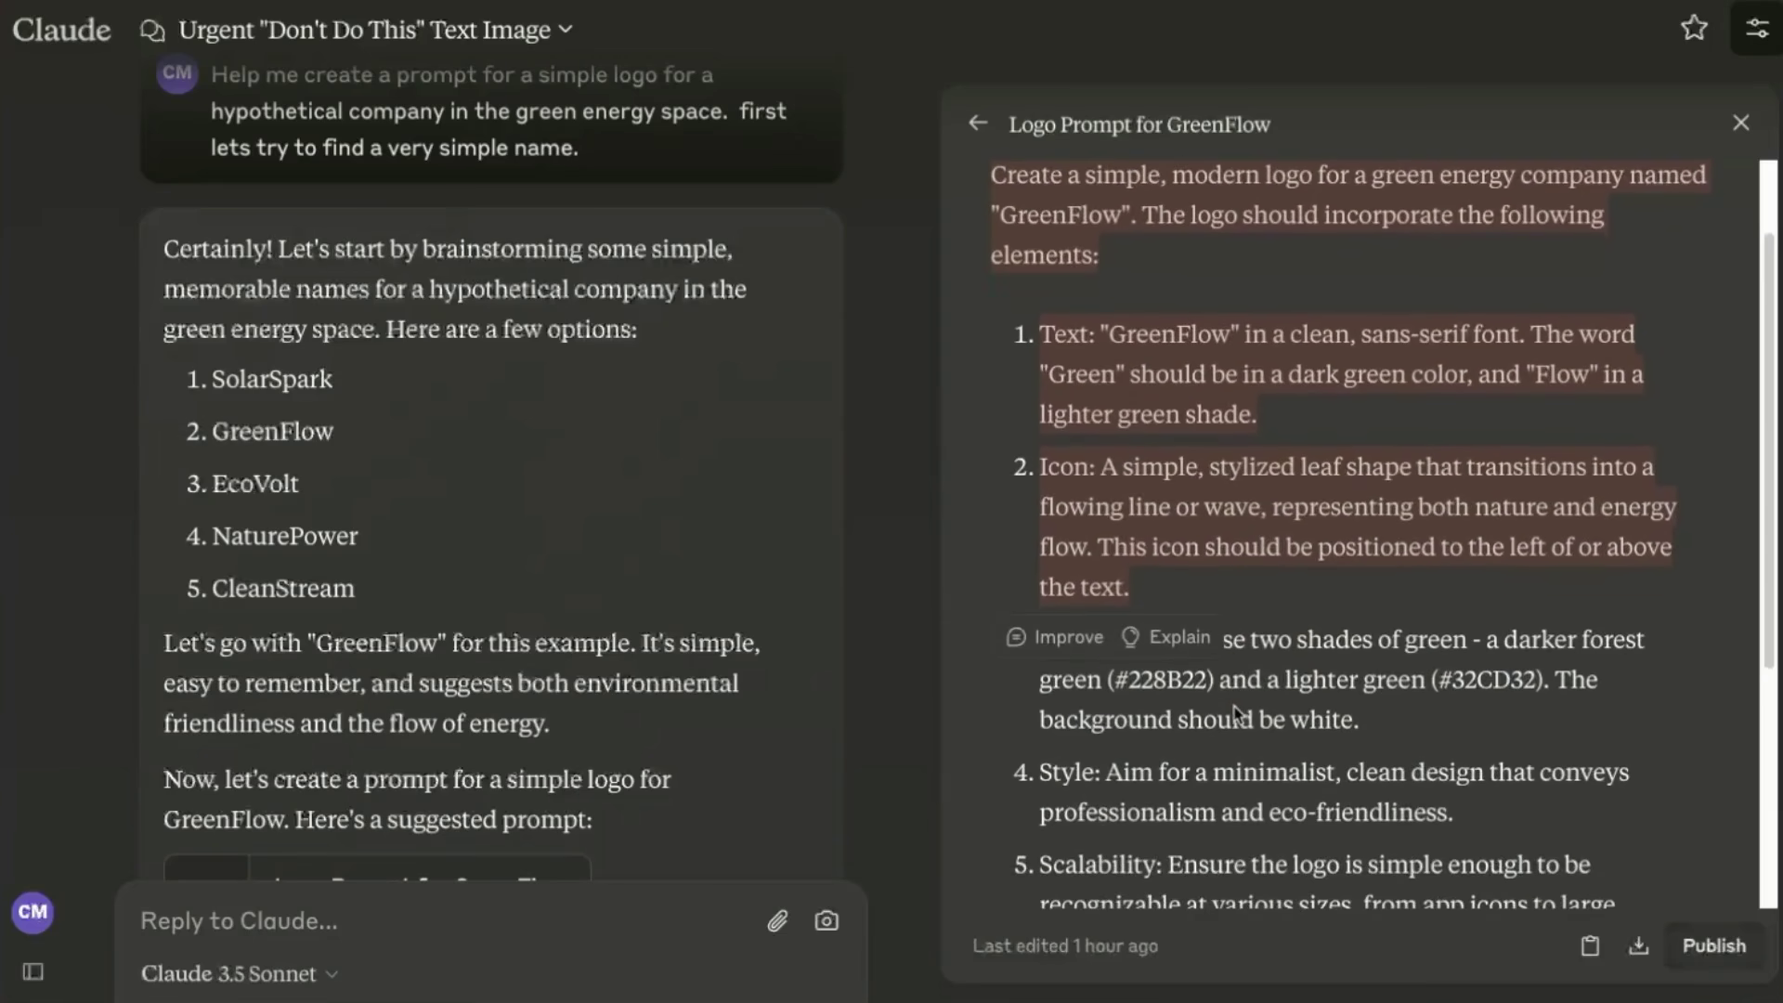
scroll(1235, 707, "down", 2)
left_click(1234, 703)
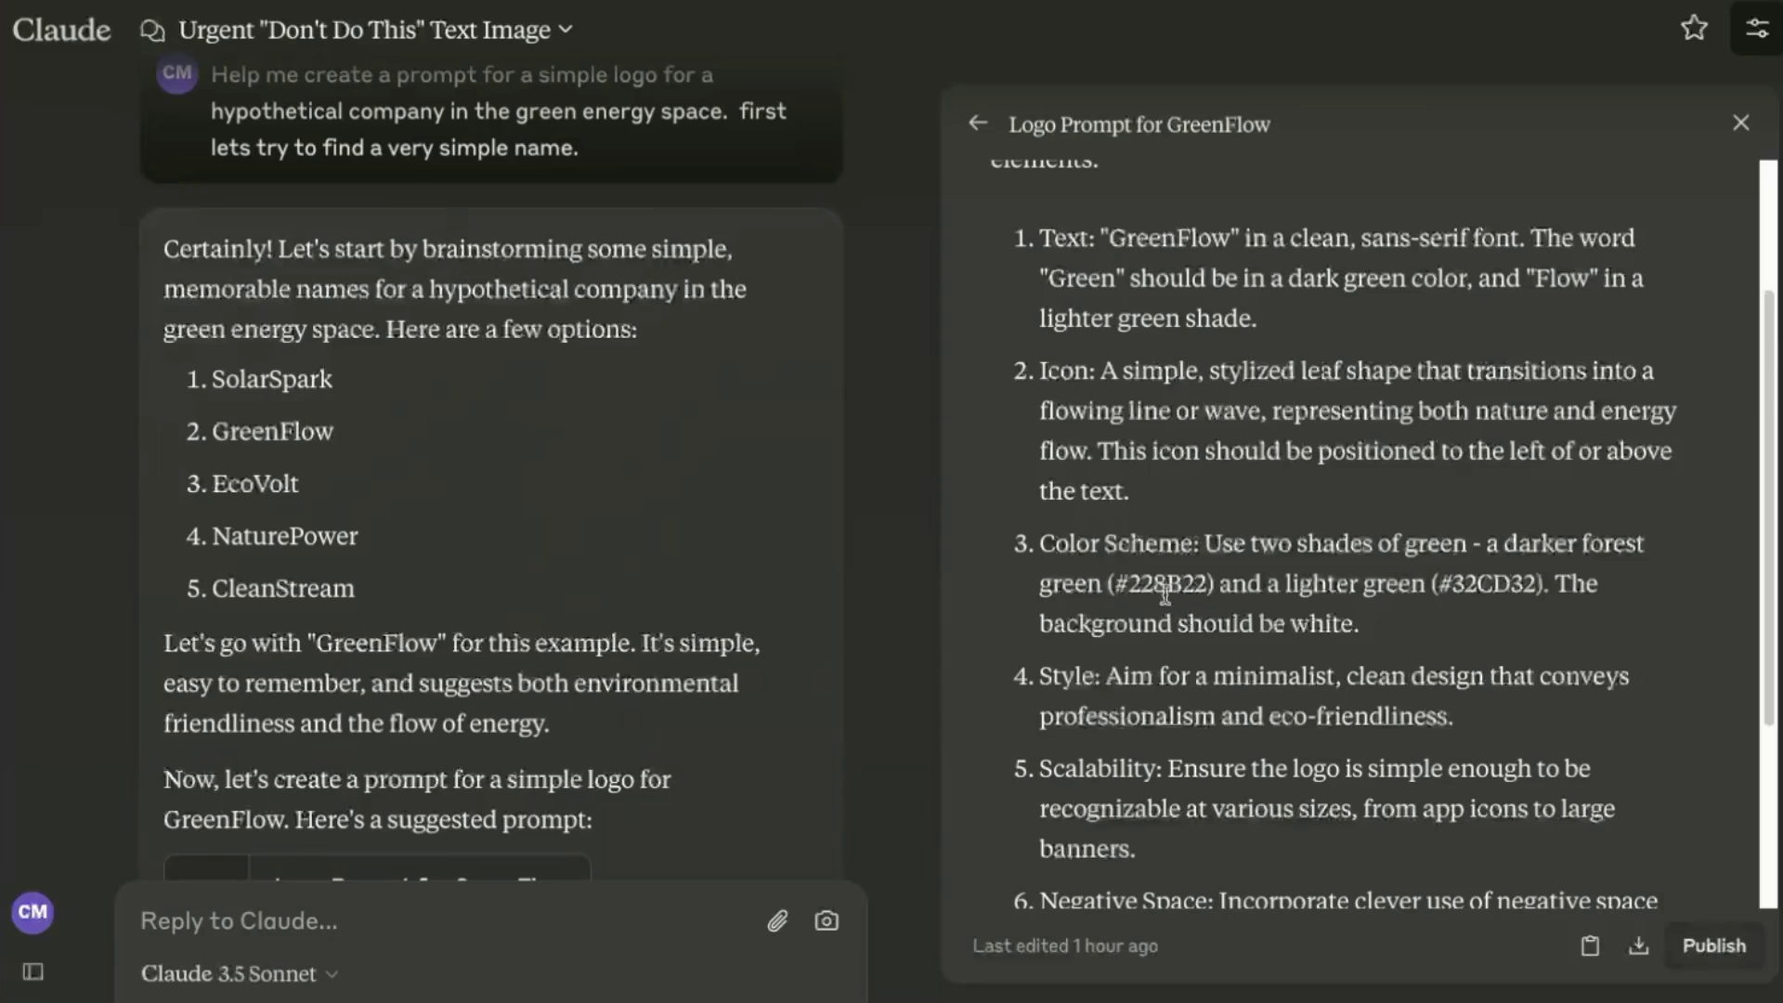
- Highlight the #228B22 and #32CD32 colour codes, then copy the whole logo prompt
left_click_drag(1116, 586, 1209, 587)
left_click(1330, 662)
left_click_drag(1437, 583, 1535, 585)
left_click(1316, 669)
left_click(1590, 945)
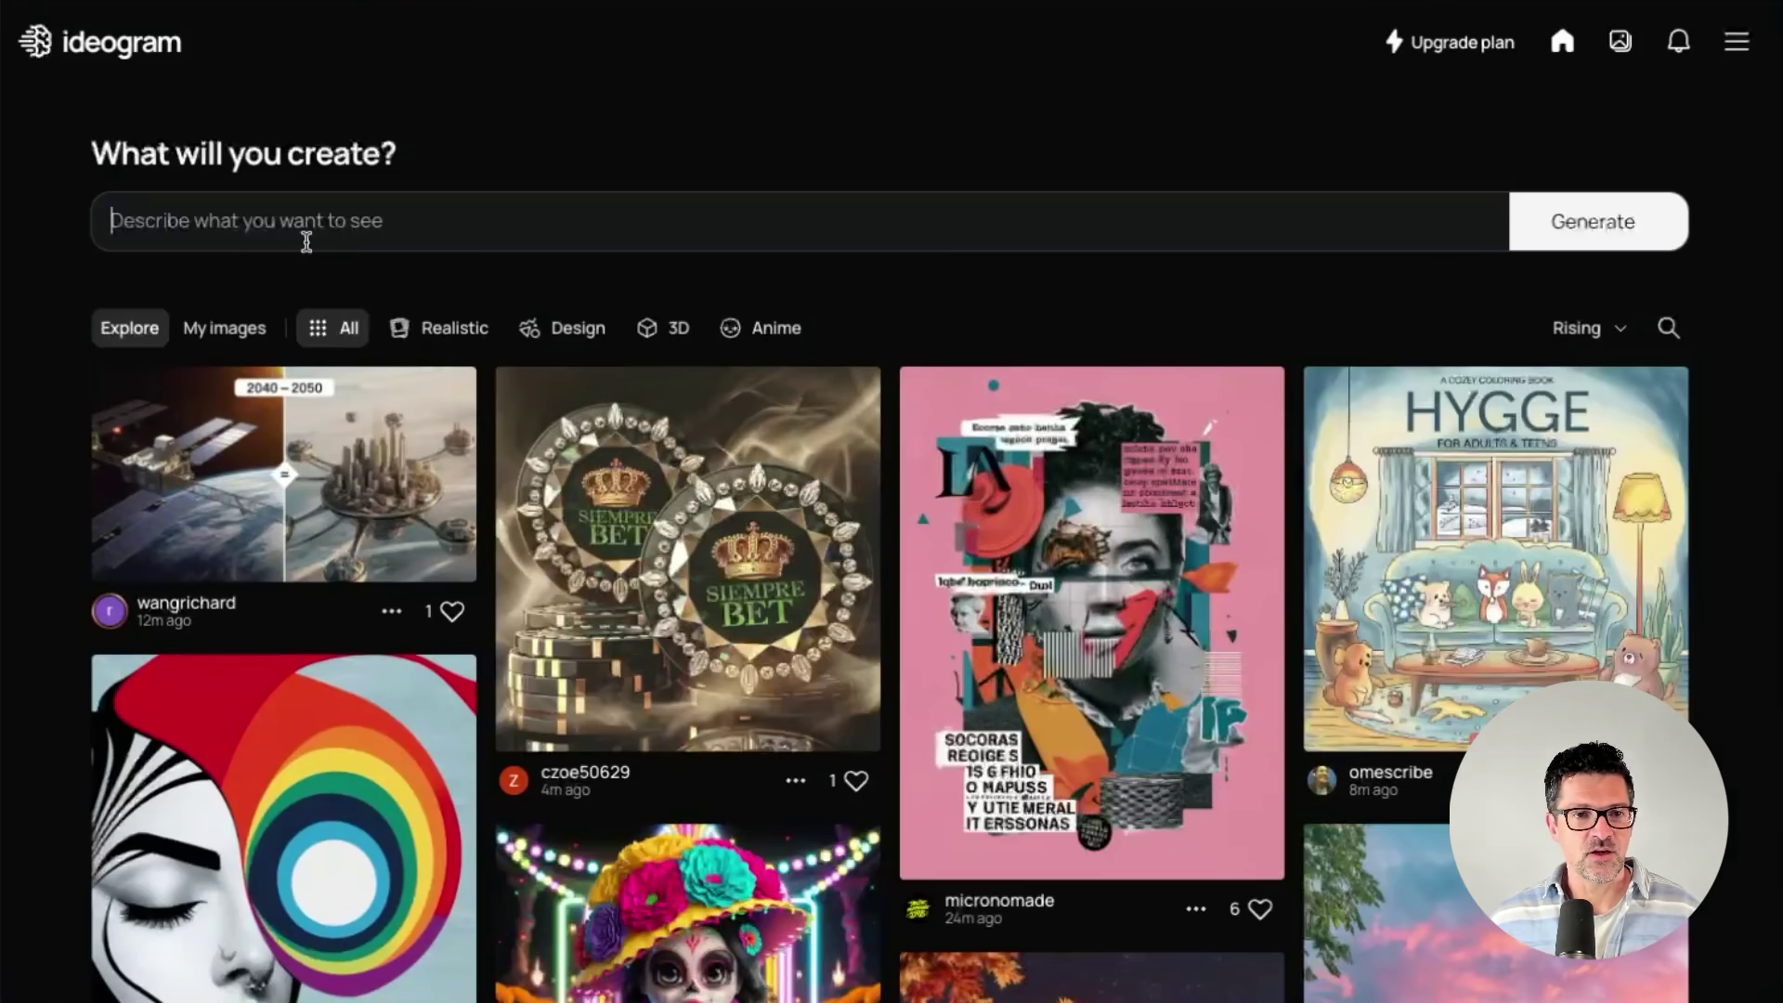
- Paste the GreenFlow logo prompt into Ideogram and generate with model 2.0
left_click(317, 240)
type("Create a simple, modern logo for a green energy company named \"GreenFlow\". The logo should incorporate the following elements:  1. Text: \"GreenFlow\" in a clean, sans-serif font. The word \"Green\" should be in a dark green color, and \"Flow\" in a lighter green shade.  2. Icon: A simple, stylized leaf shape that transitions into a flowing line or wave, representing both nature and energy flow. This icon should be positioned to the left of or above the text.  3. Color Scheme: Use two shades of green - a darker forest green (#228B22) and a lighter green (#32CD32). The background should be white.  4. Style: Aim for a minimalist, clean design that conveys professionalism and eco-friendliness.  5. Scalability: Ensure the logo is simple enough to be recognizable at various sizes, from app icons to large banners.  6. Negative Space: Incorporate clever use of negative space within the leaf/wave icon if possible, perhaps suggesting an electrical plug or a recycling symbol.  The overall logo should be balanced, with the icon and text working harmoniously together to convey the ideas of green energy, sustainability, and forward movement.")
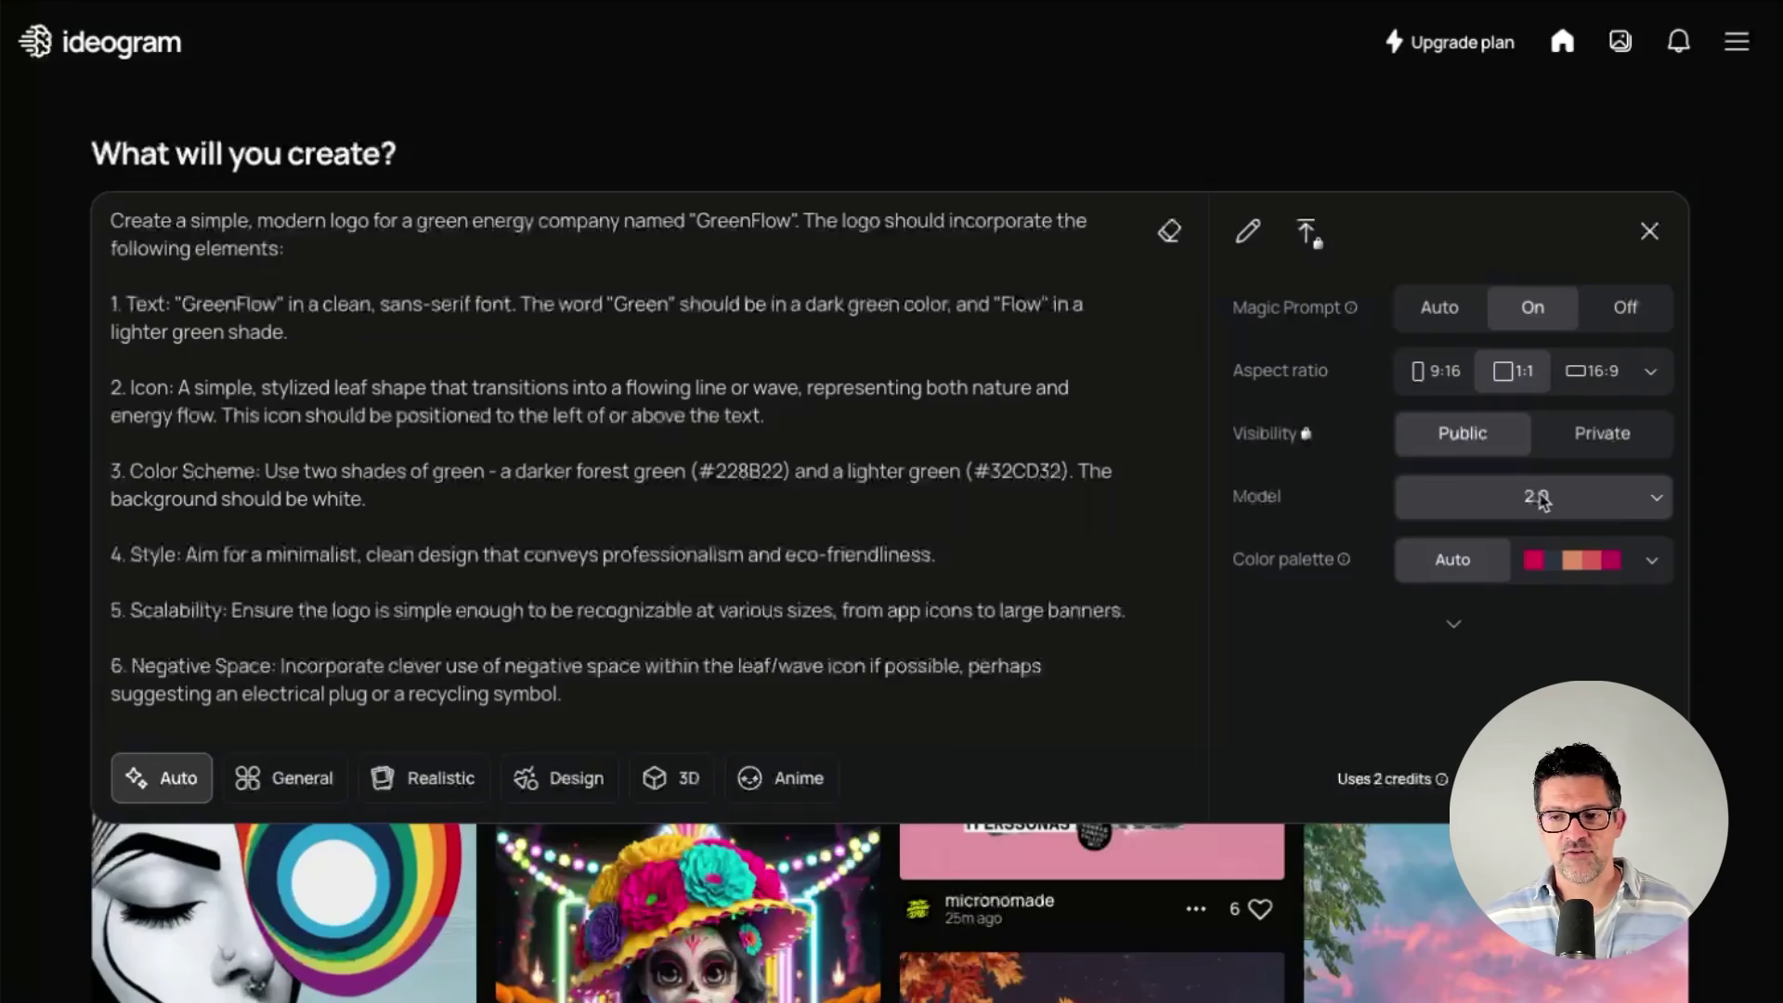
left_click(1542, 502)
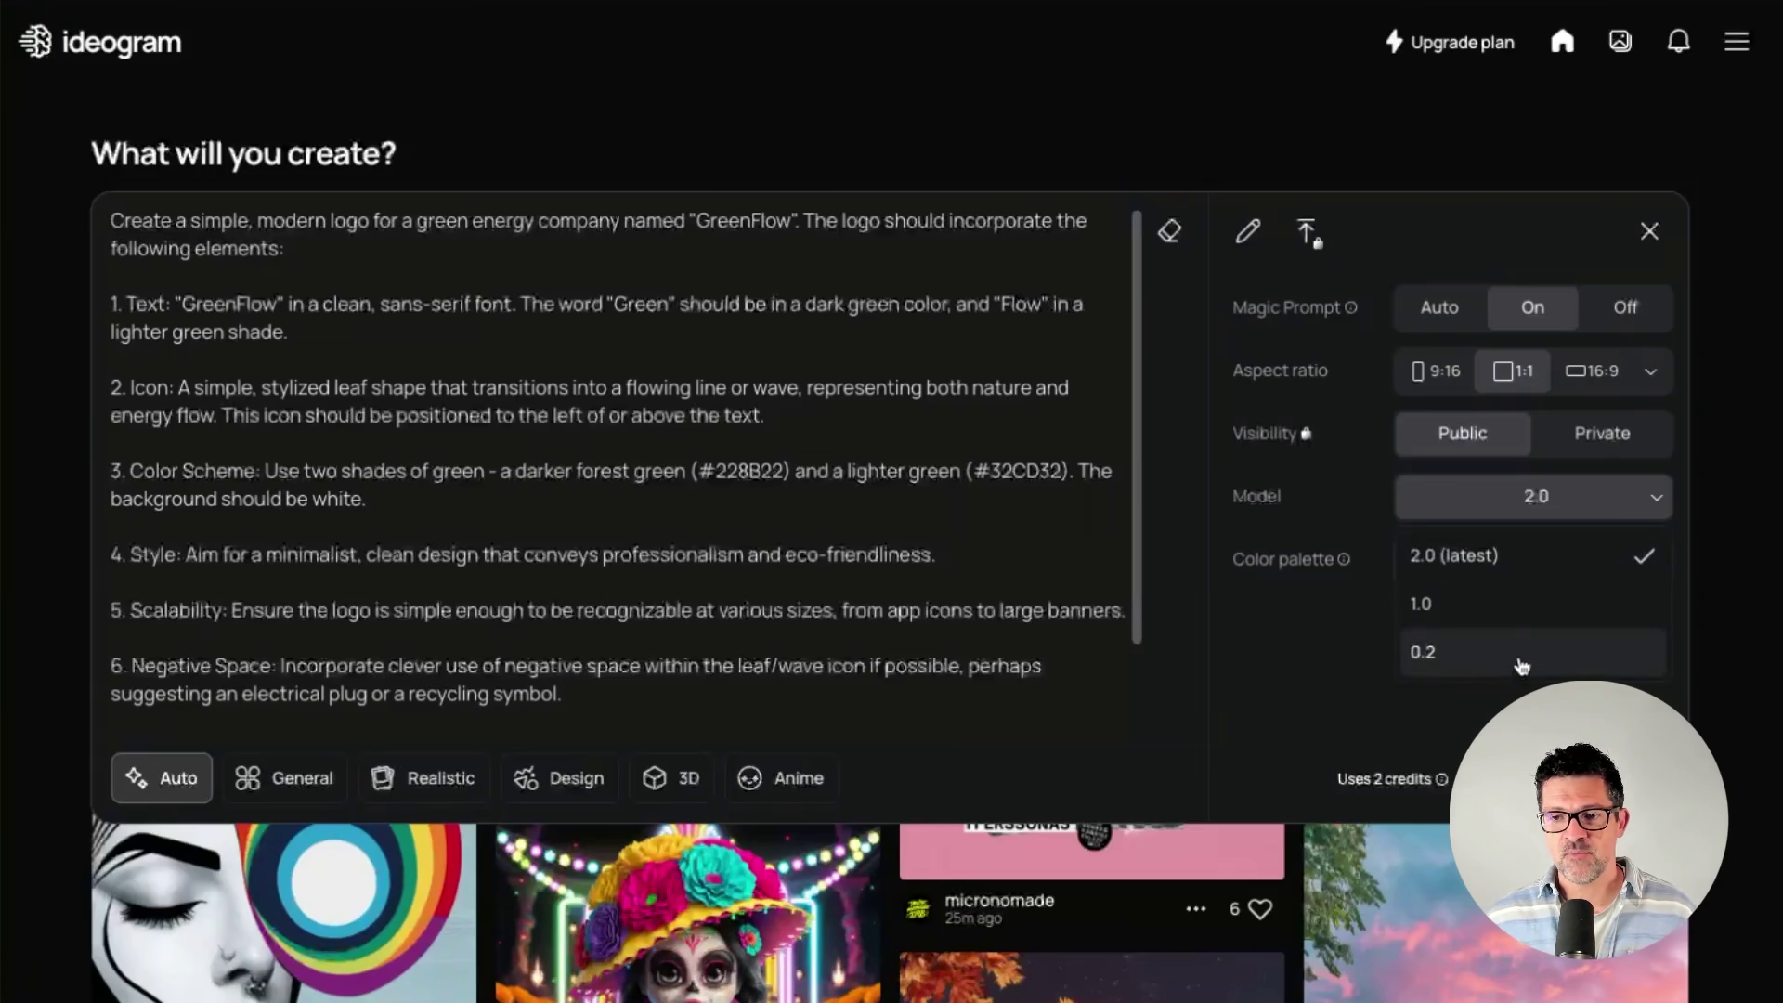
left_click(1431, 550)
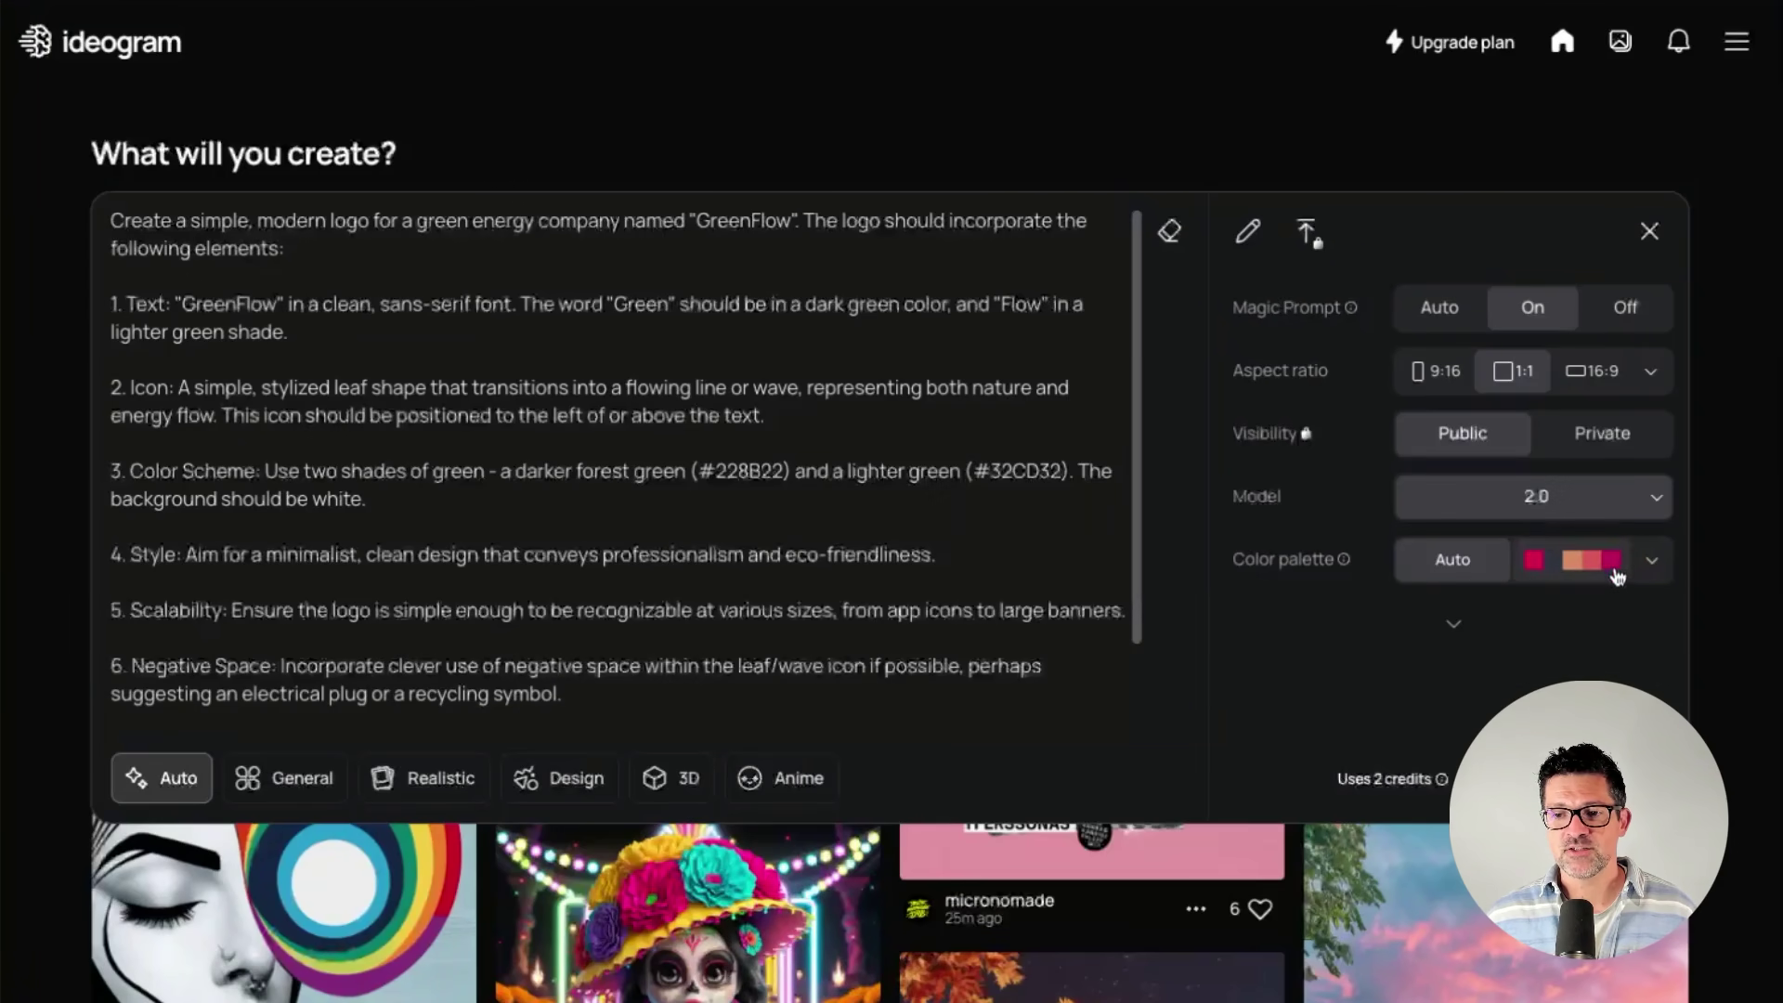
key("Return")
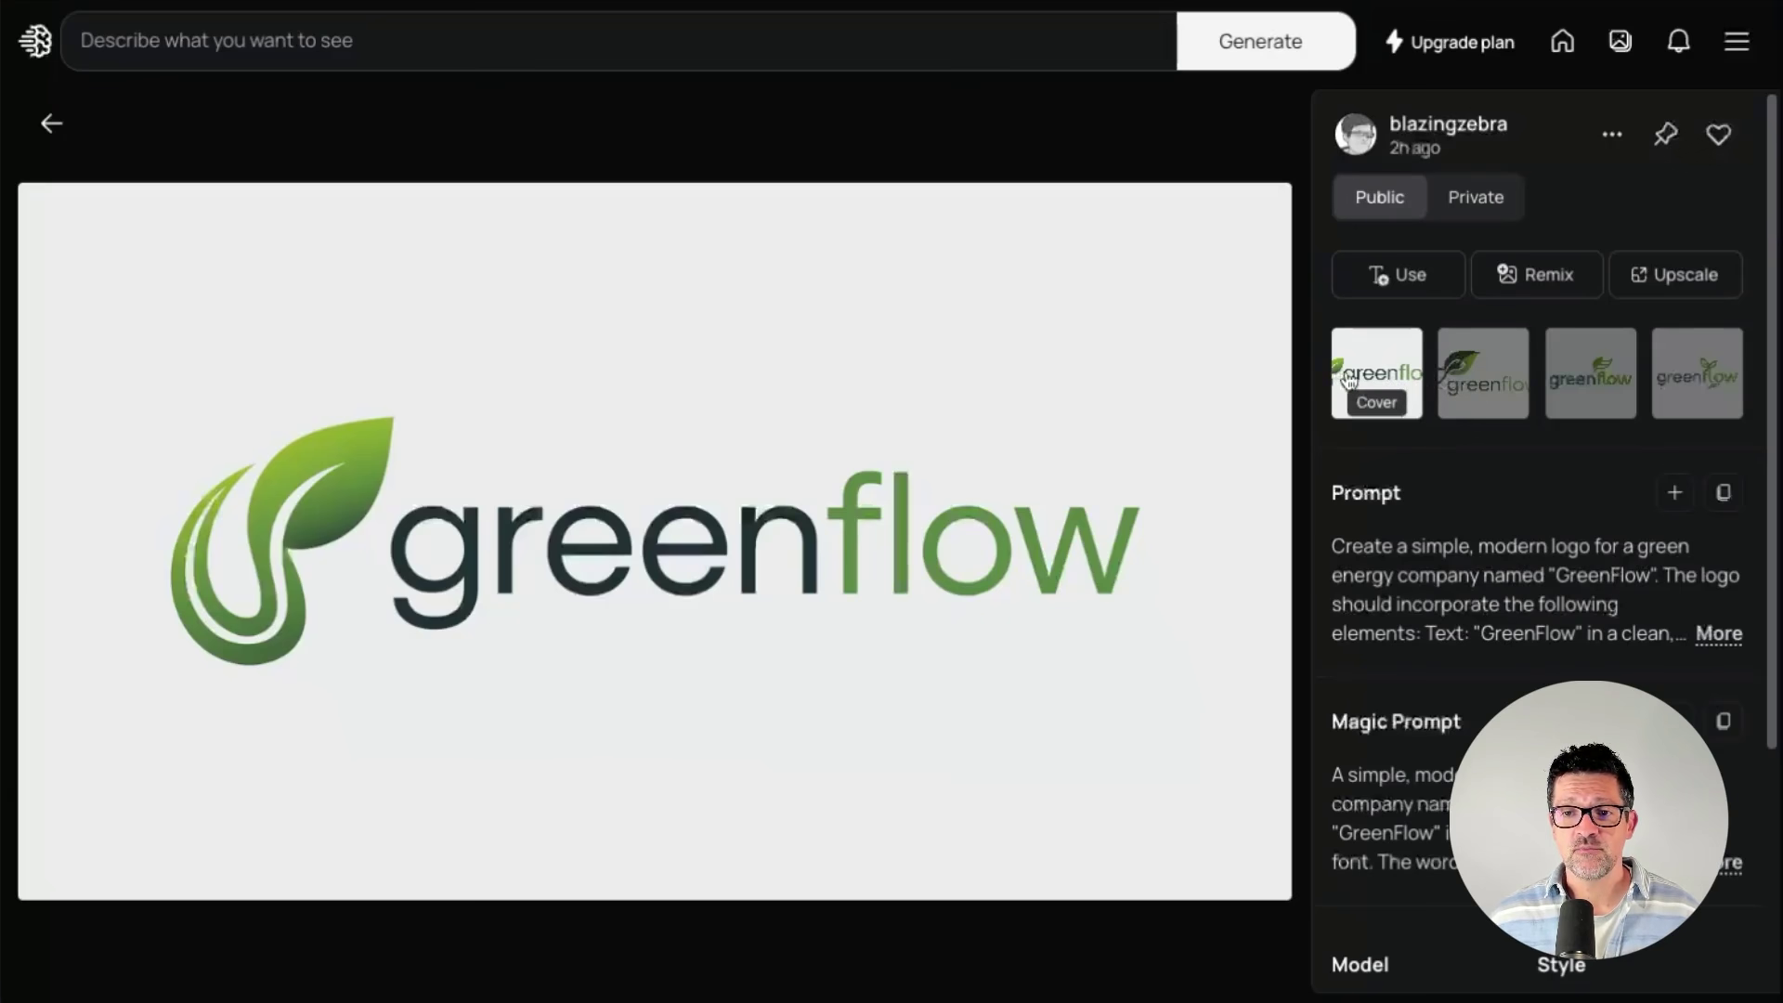
- Compare the four GreenFlow variants and open Remix for the third, leaf-above-text one
left_click(1502, 382)
left_click(1590, 381)
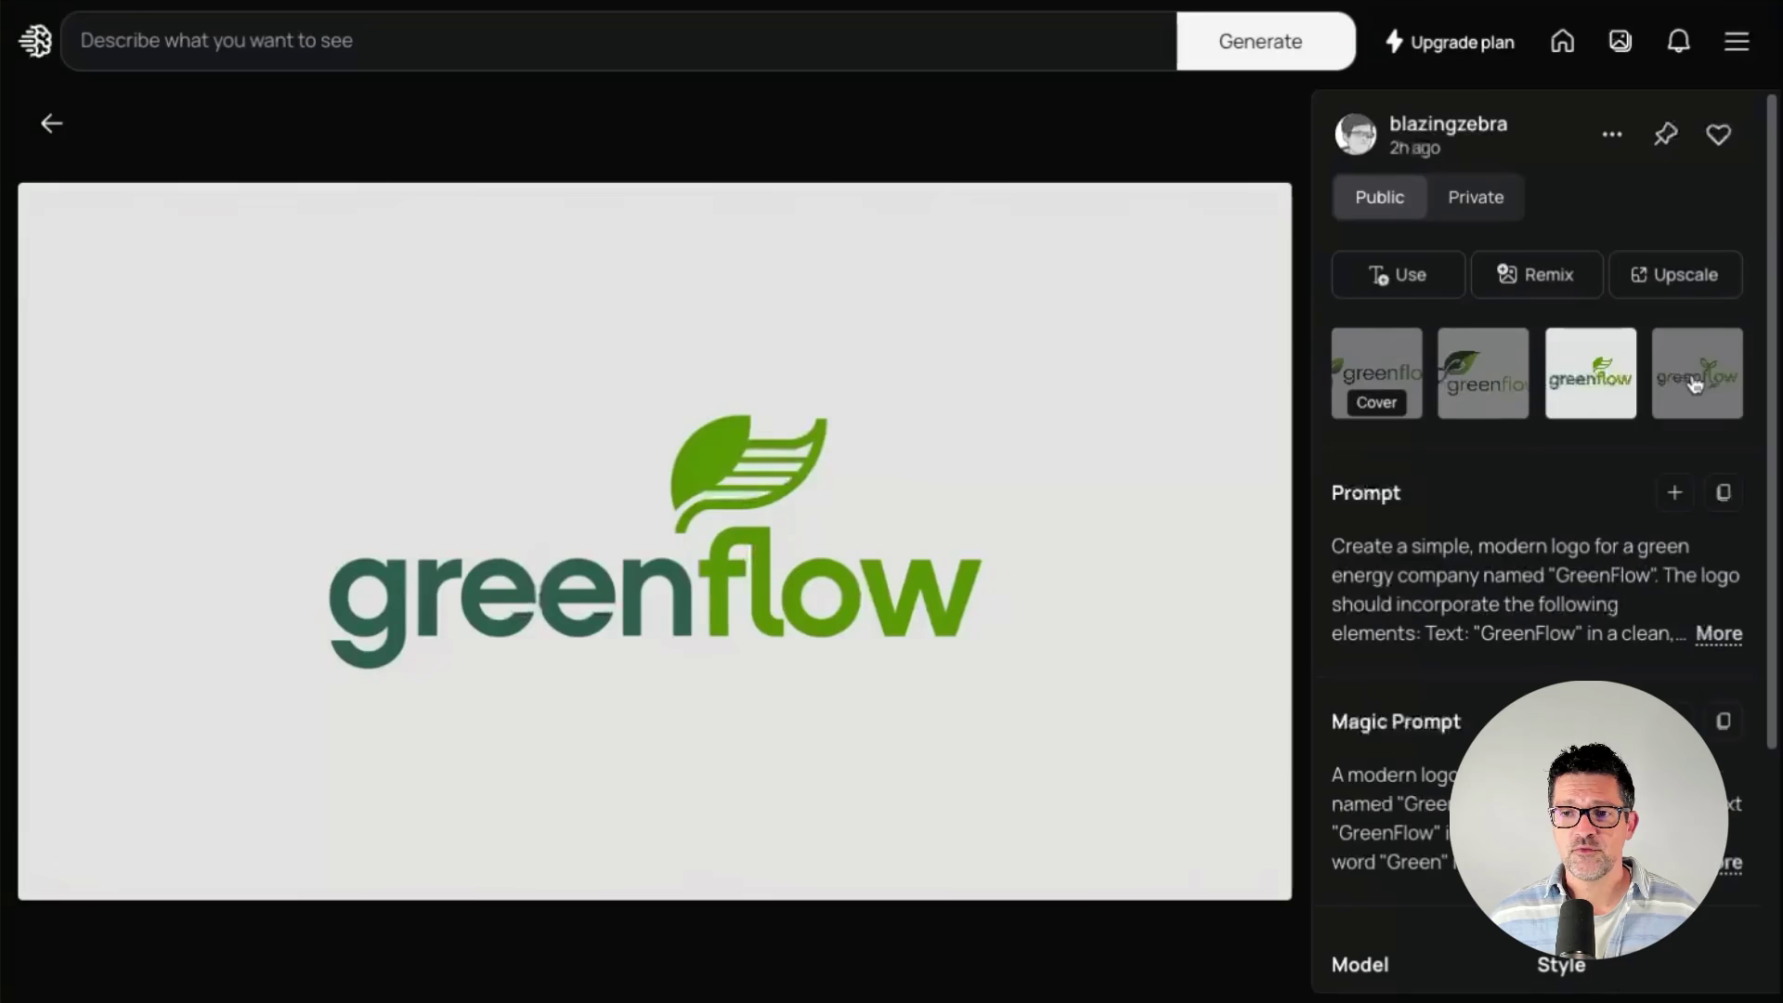
left_click(1695, 383)
left_click(1377, 376)
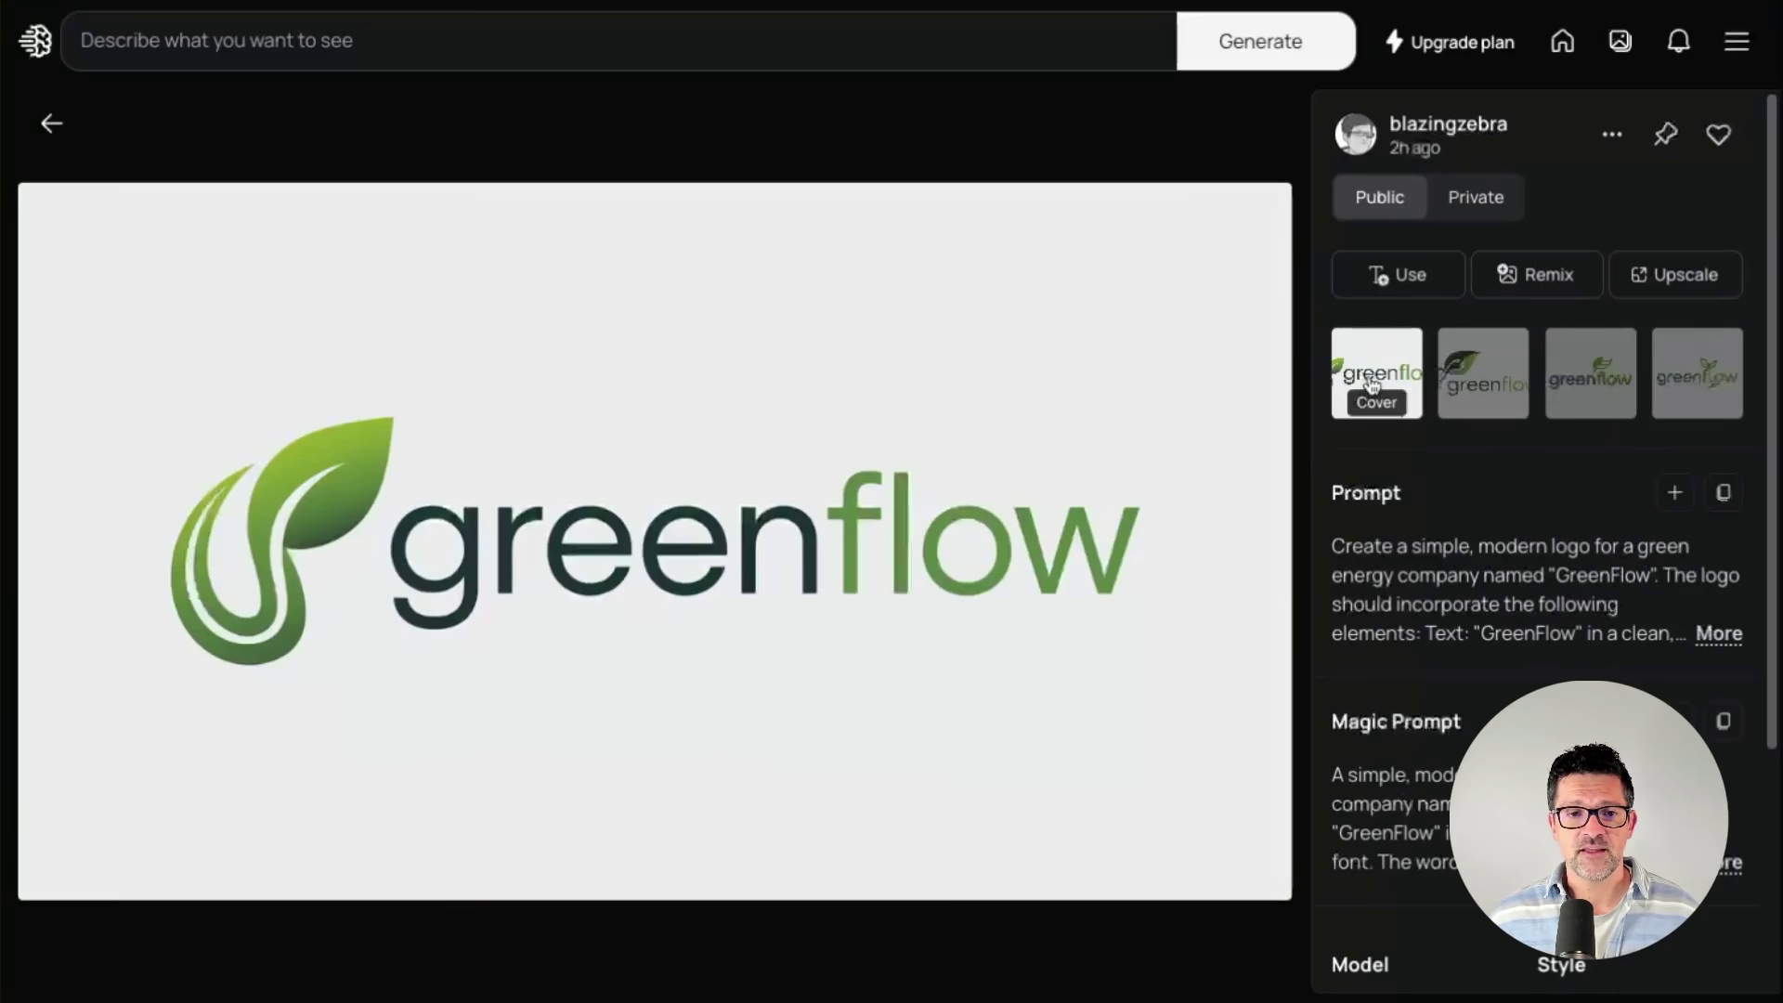
left_click(1586, 391)
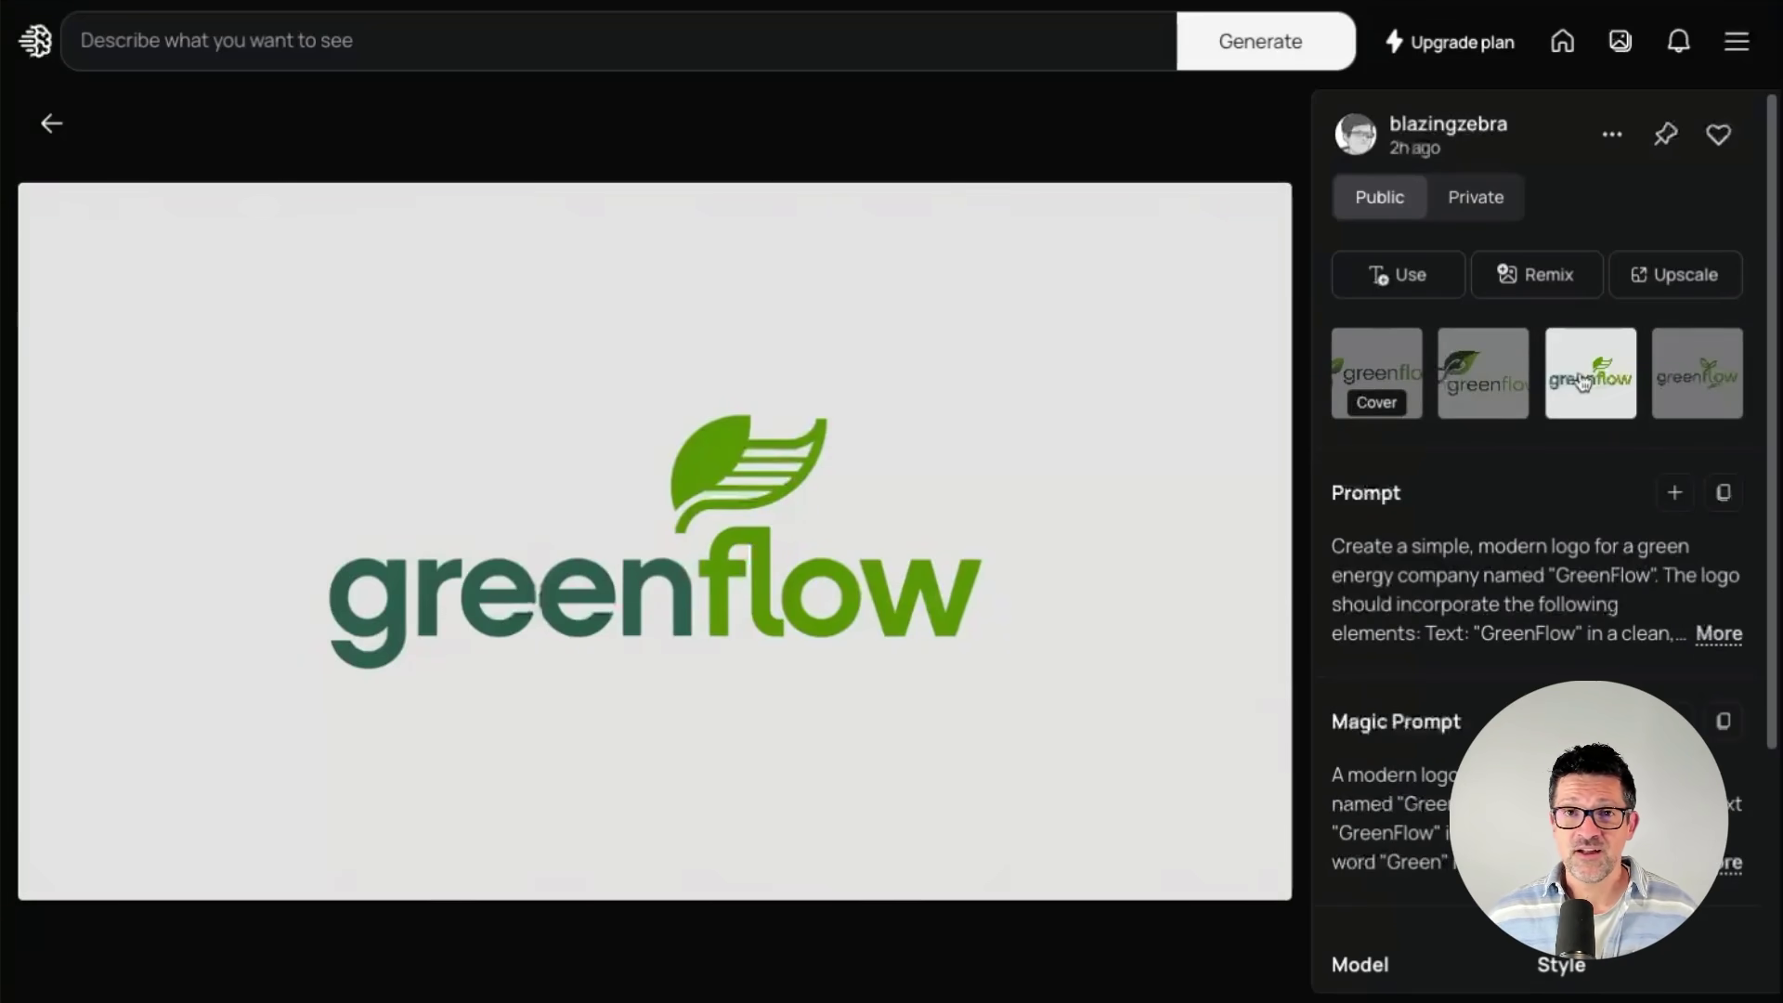
left_click(1535, 278)
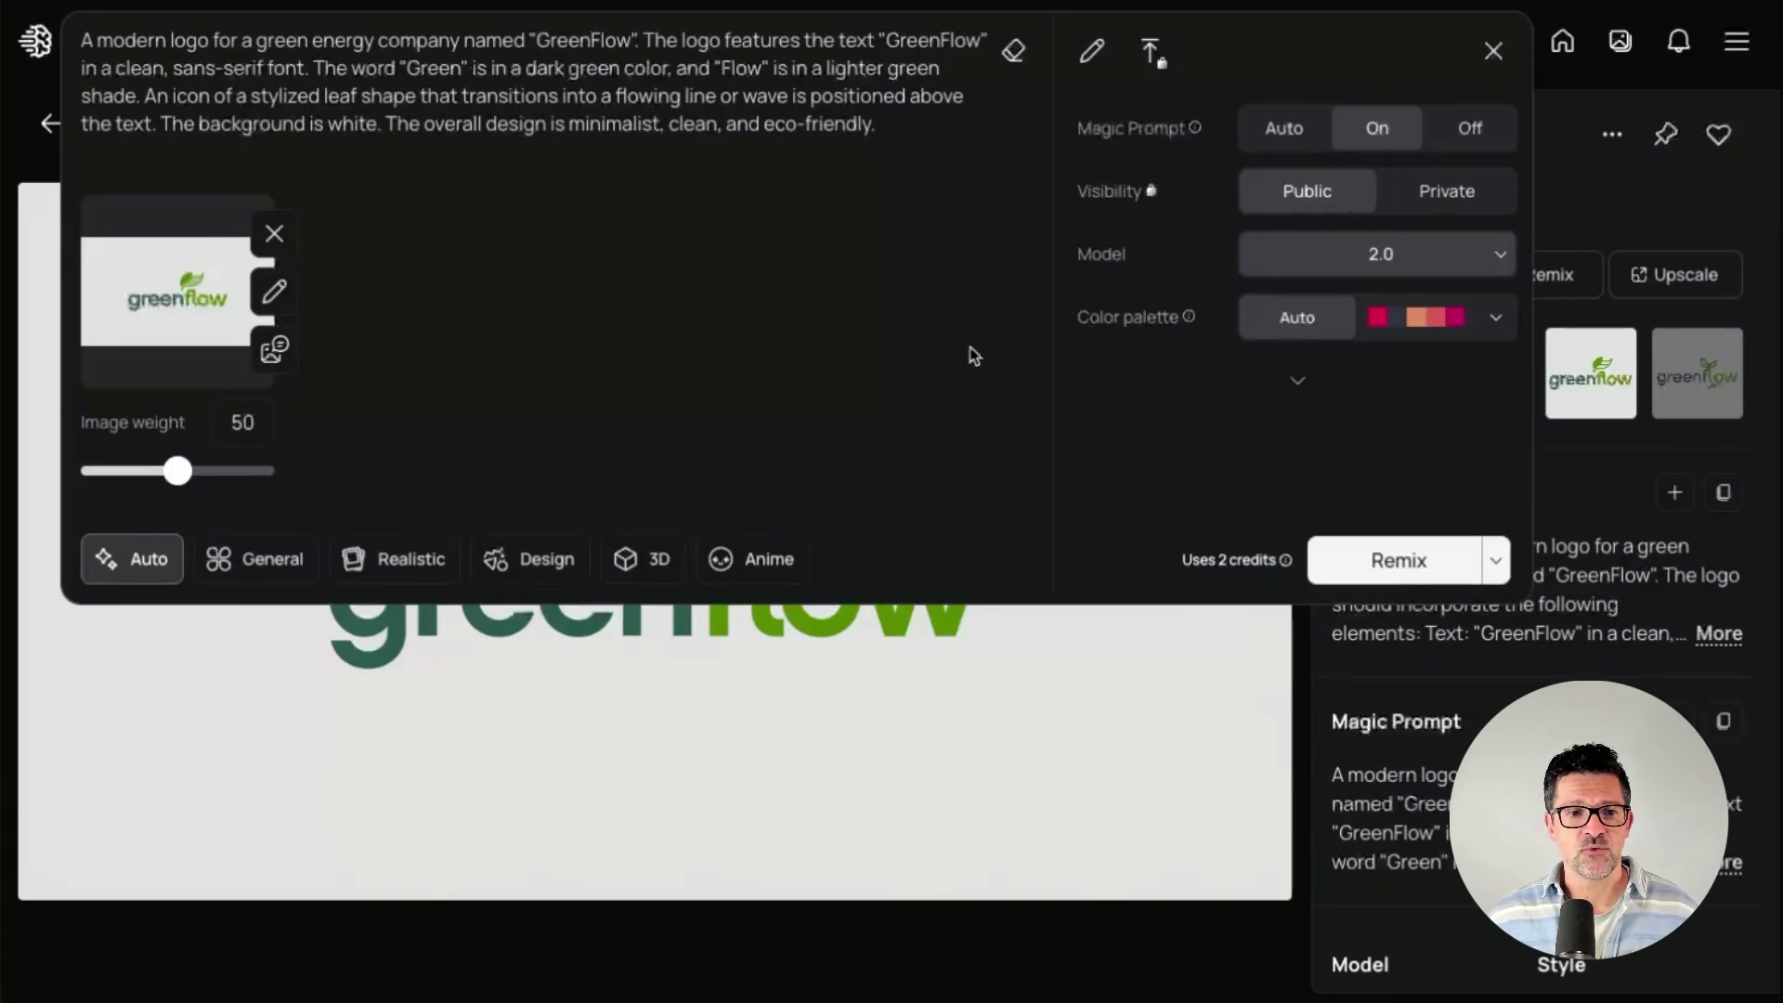
- Raise the image weight from 50 to 60, remix the logo, and open the fourth result
left_click_drag(178, 476, 197, 480)
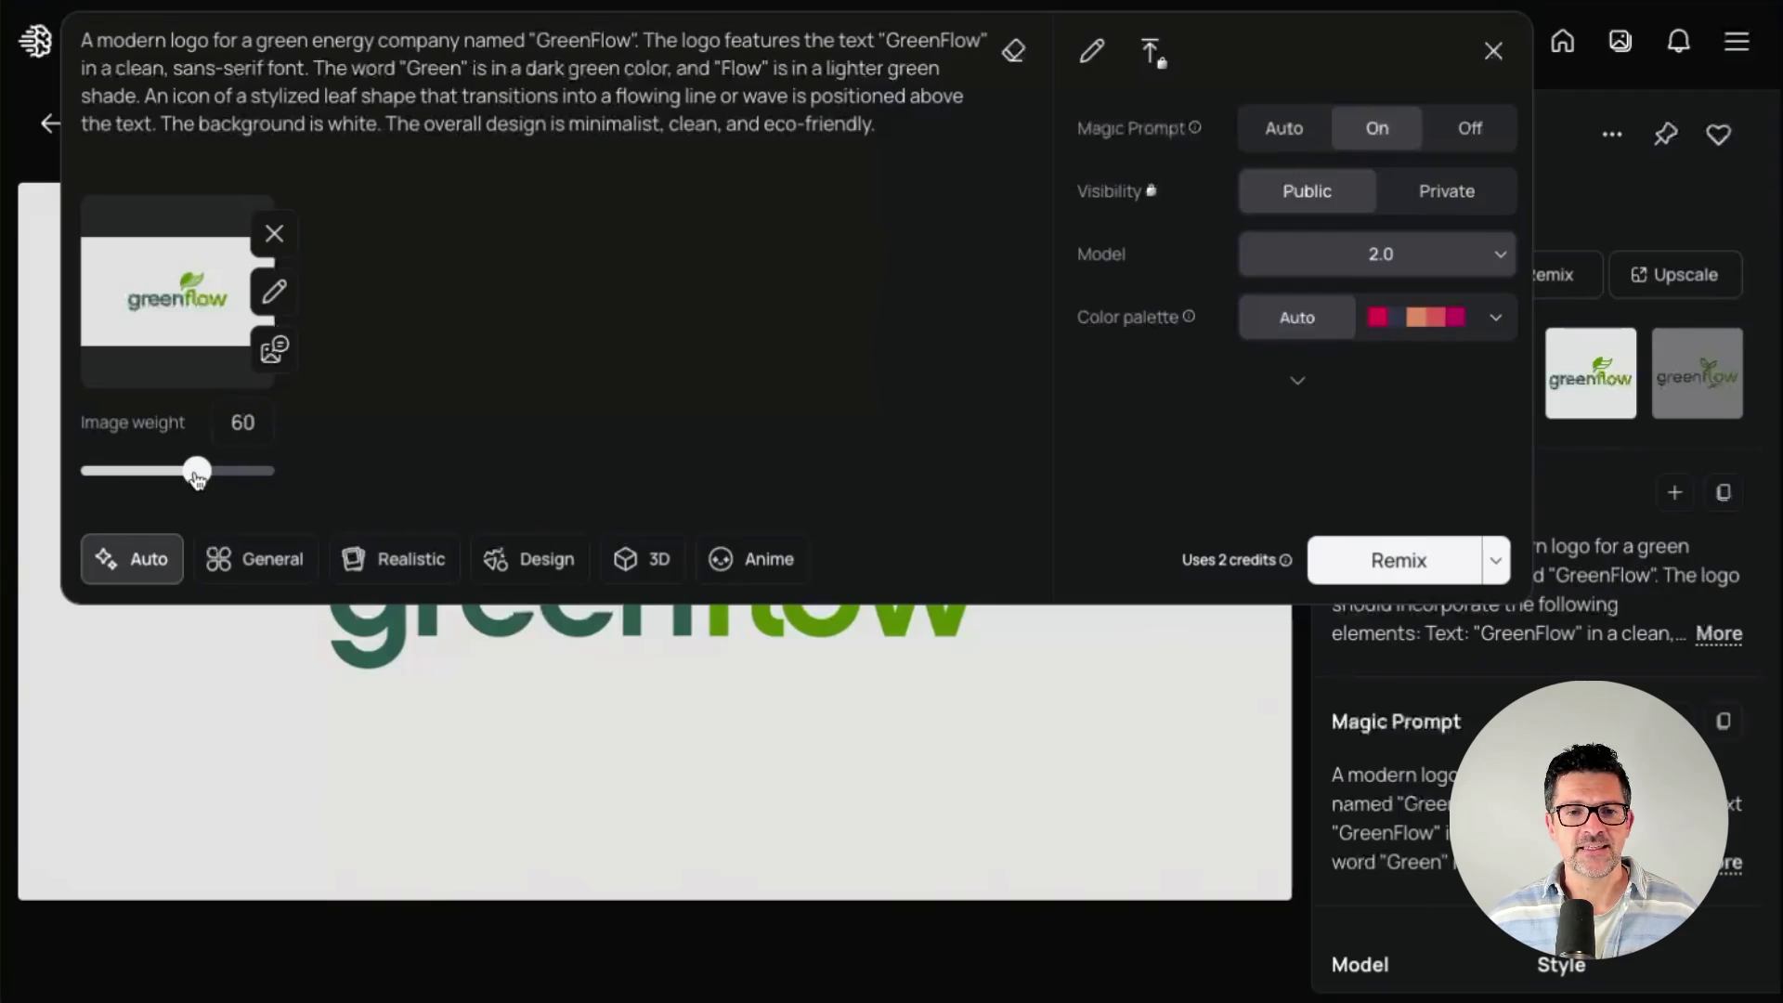
left_click(1402, 561)
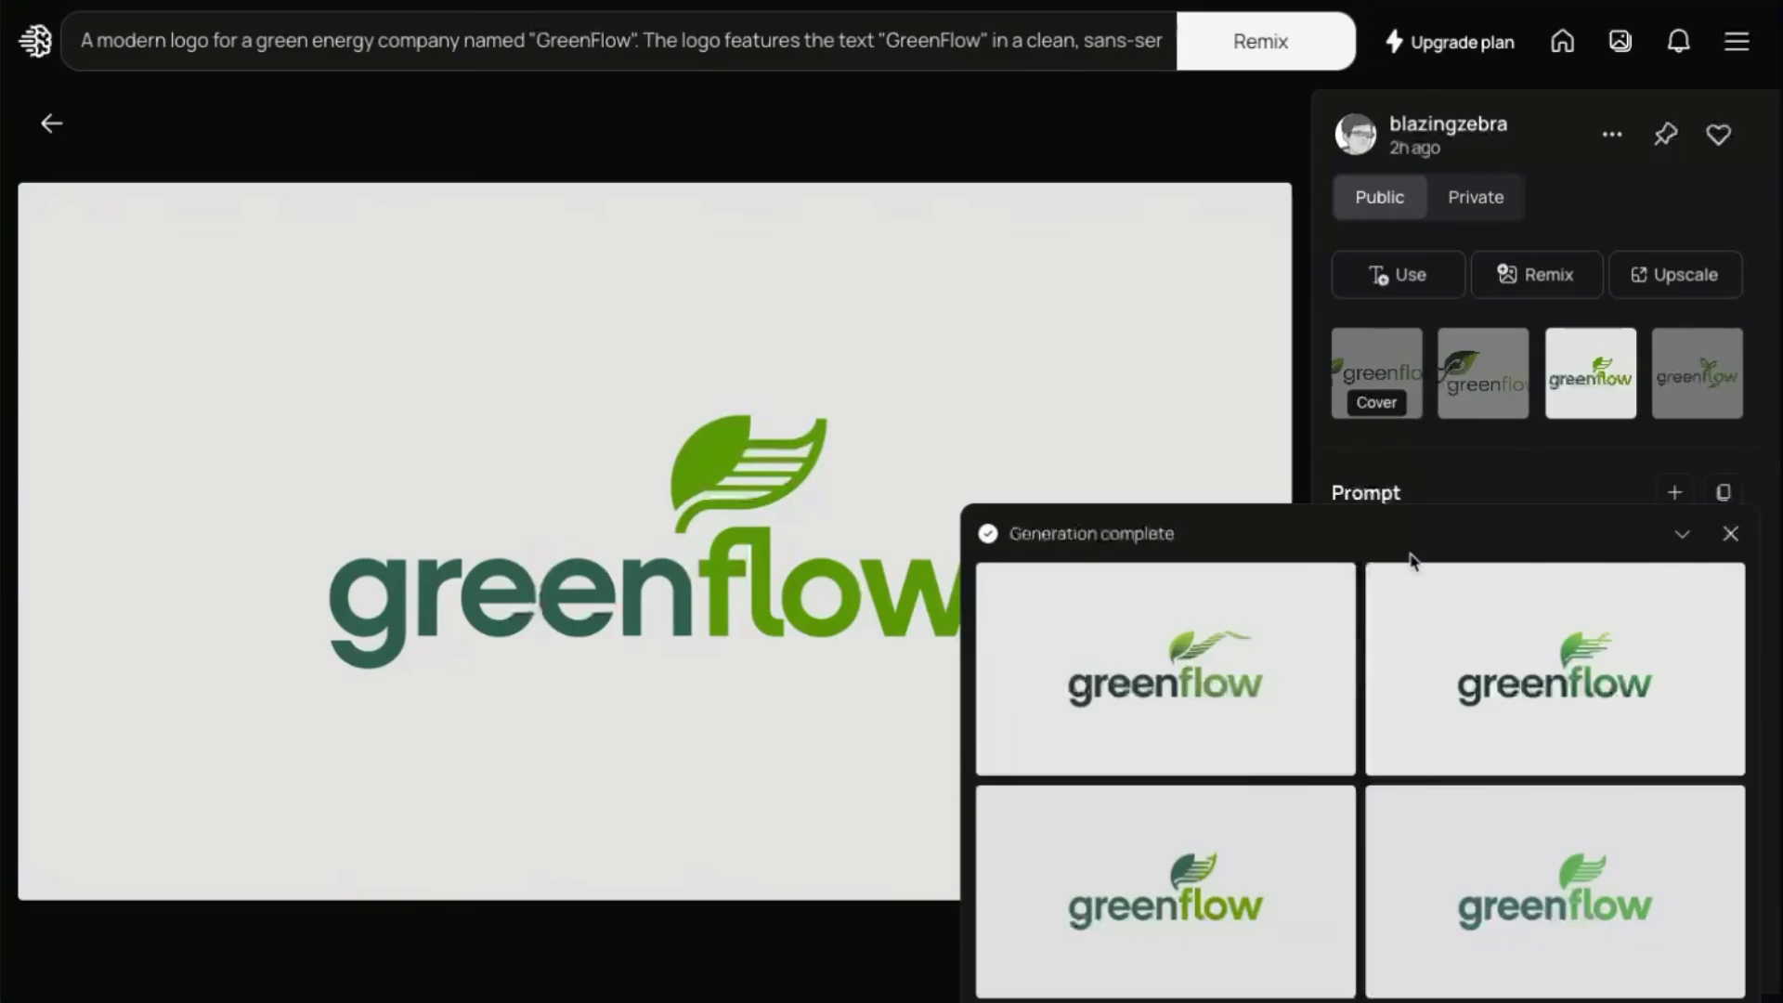
left_click(1536, 924)
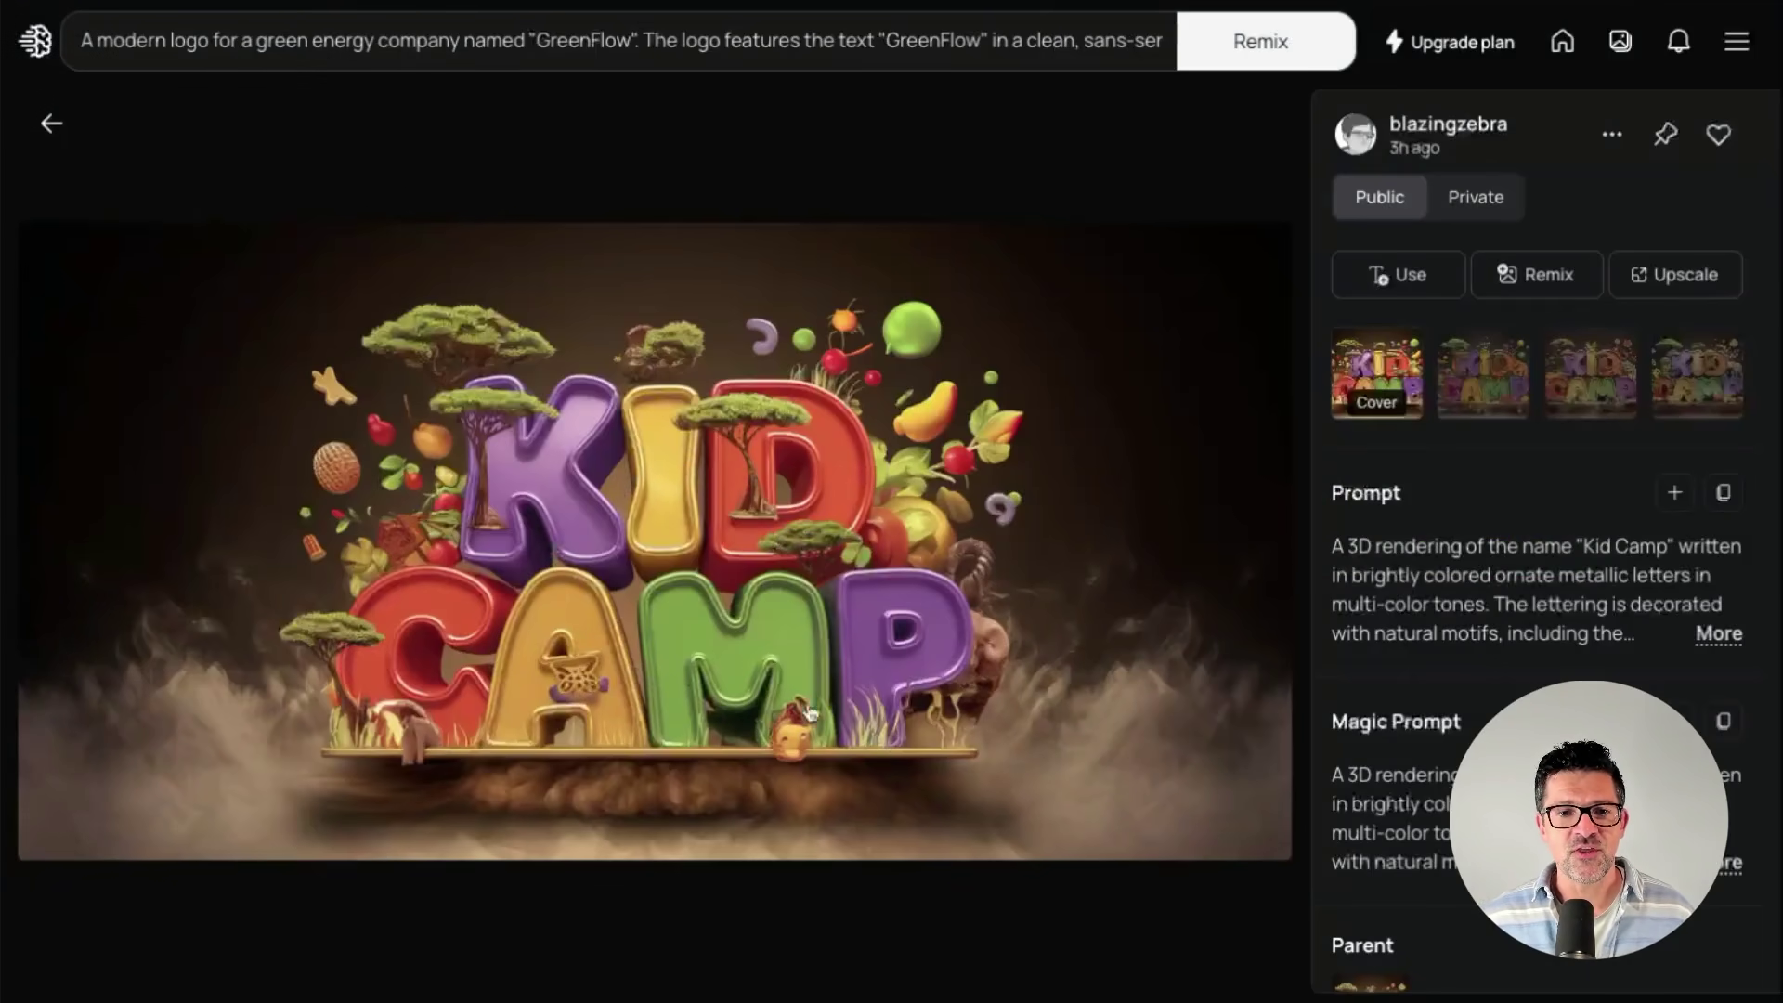
left_click(51, 122)
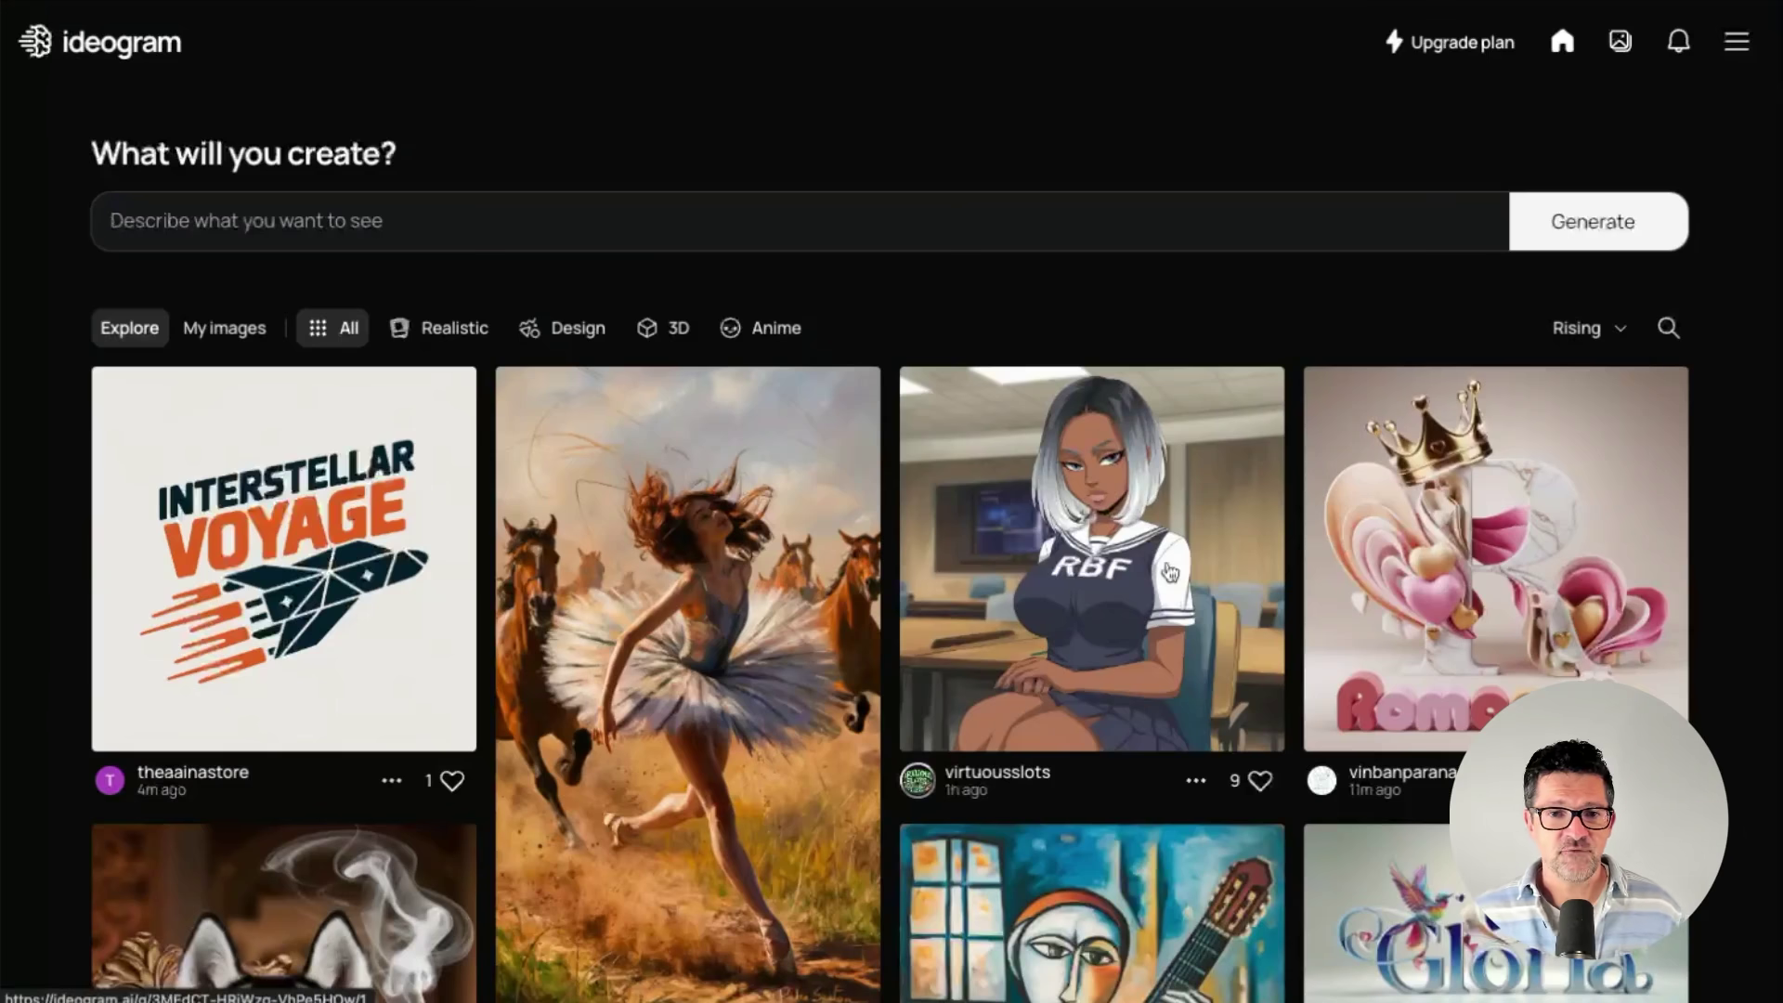
scroll(1170, 571, "down", 2)
scroll(1170, 572, "down", 5)
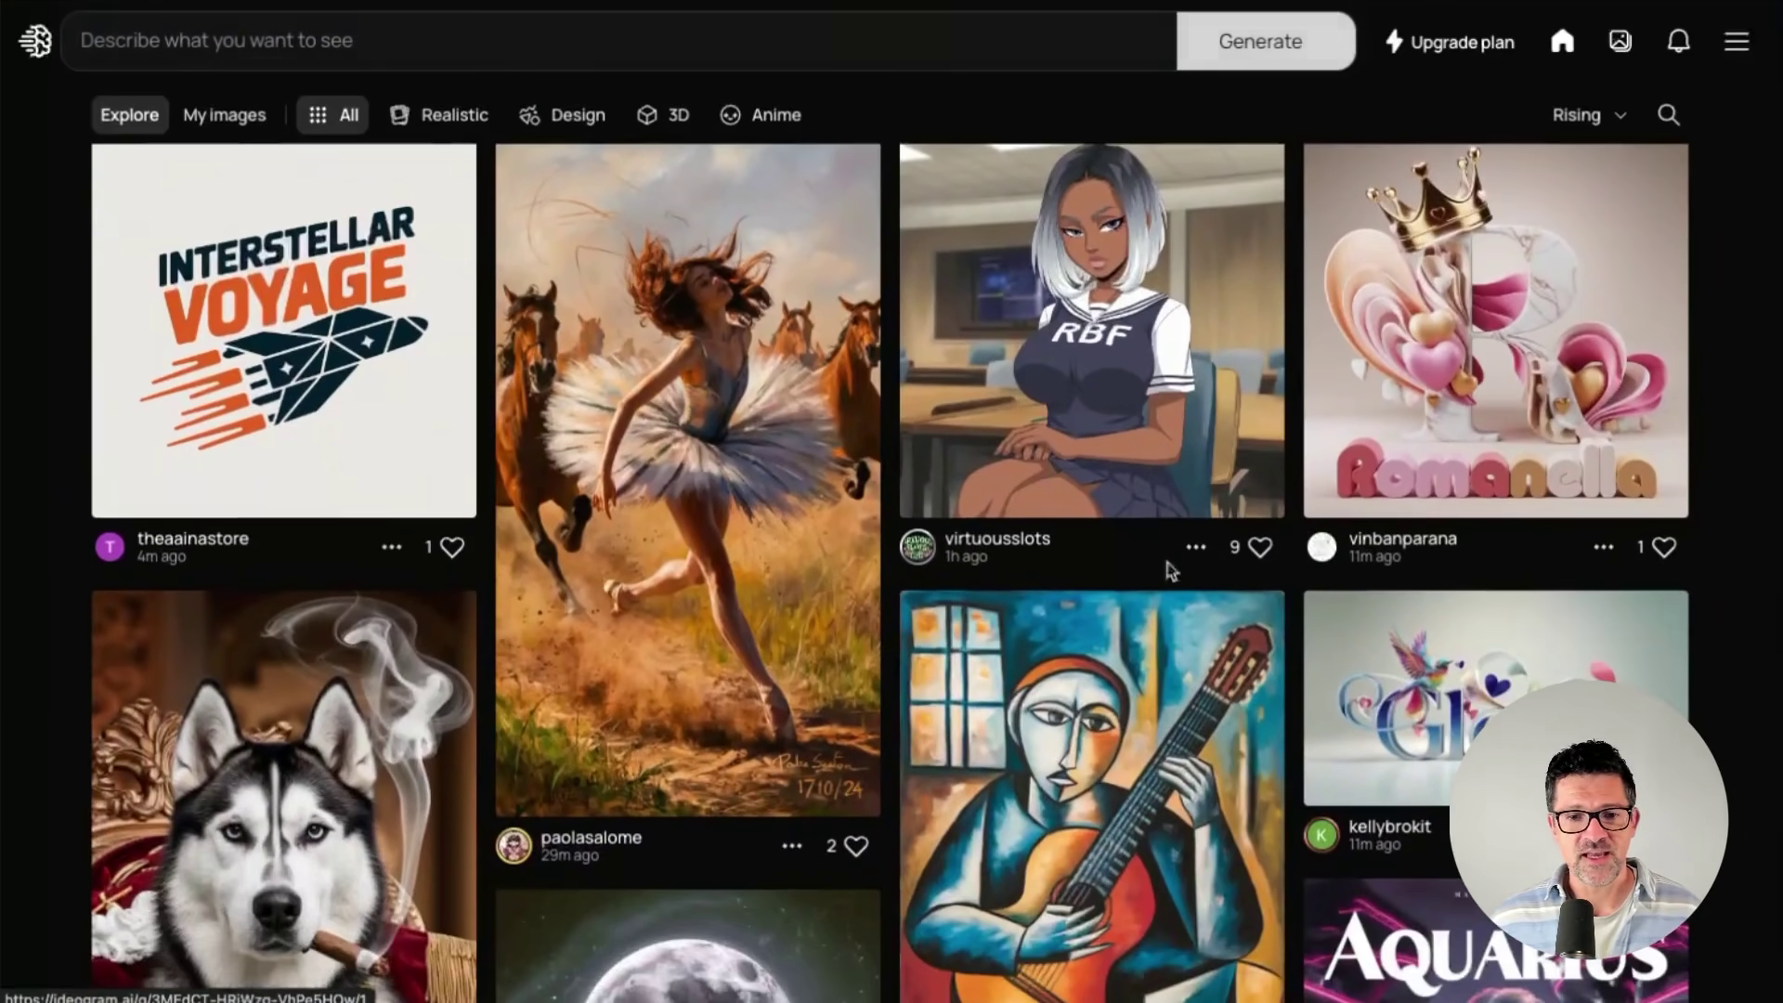
scroll(1170, 572, "down", 6)
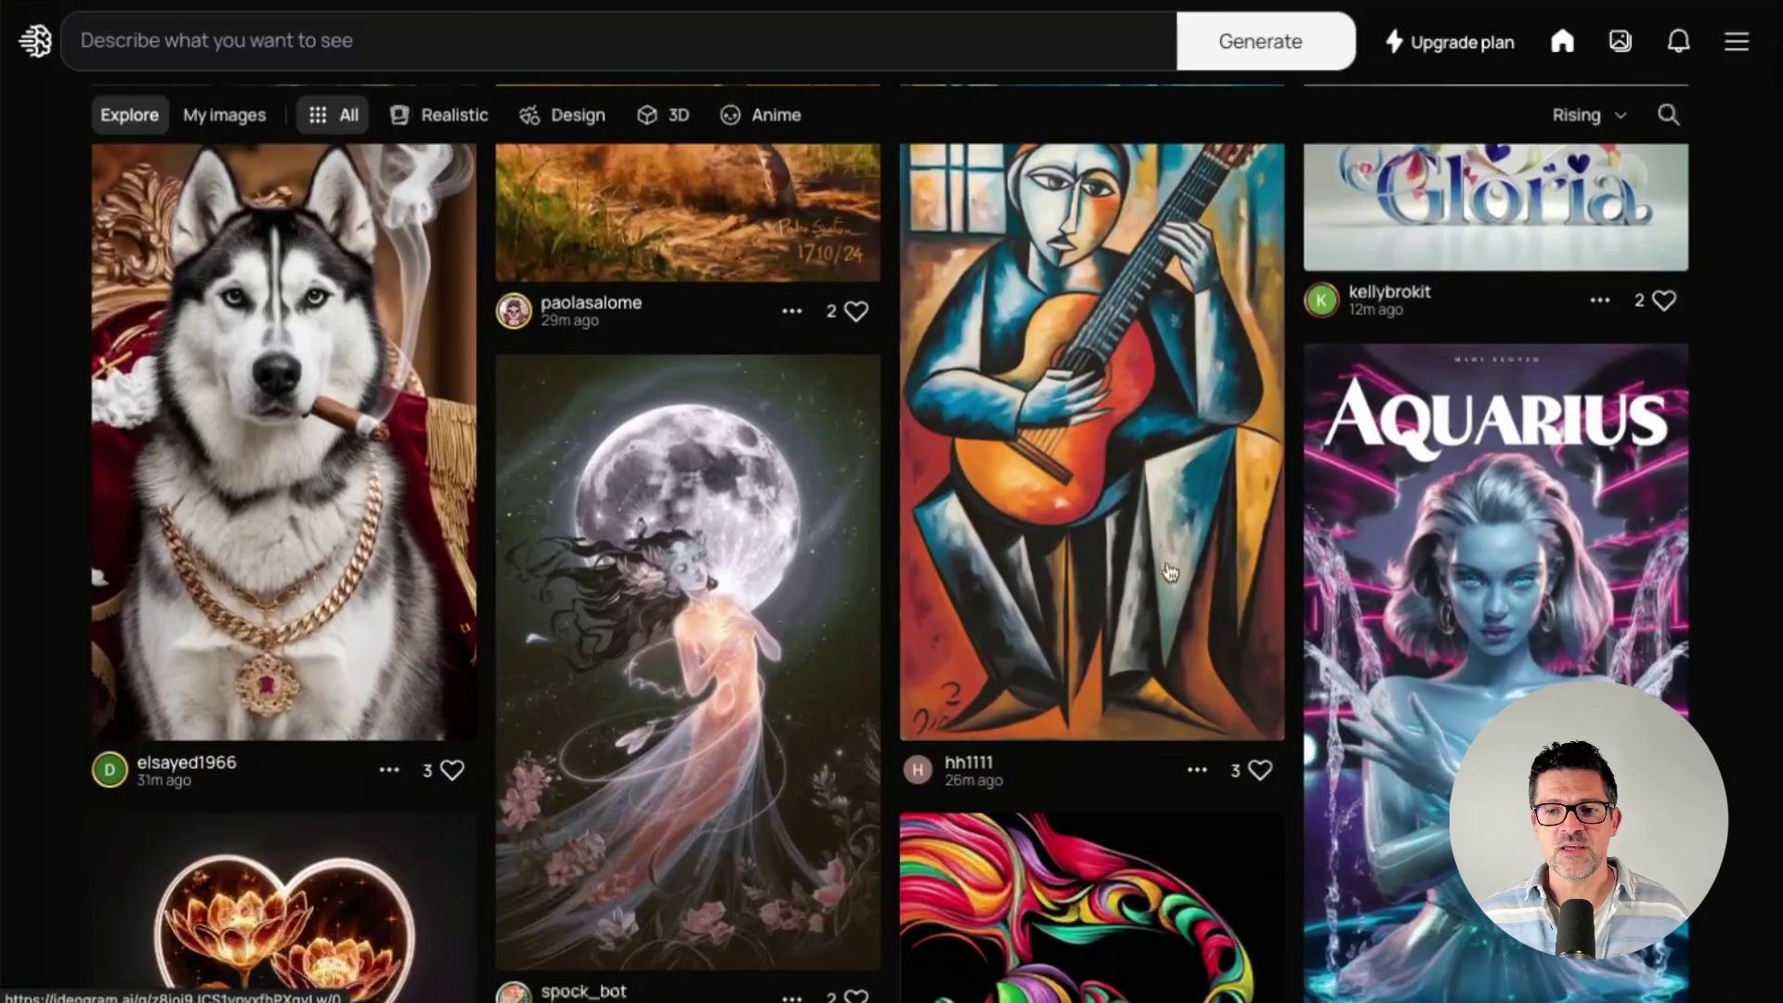
scroll(1171, 571, "down", 6)
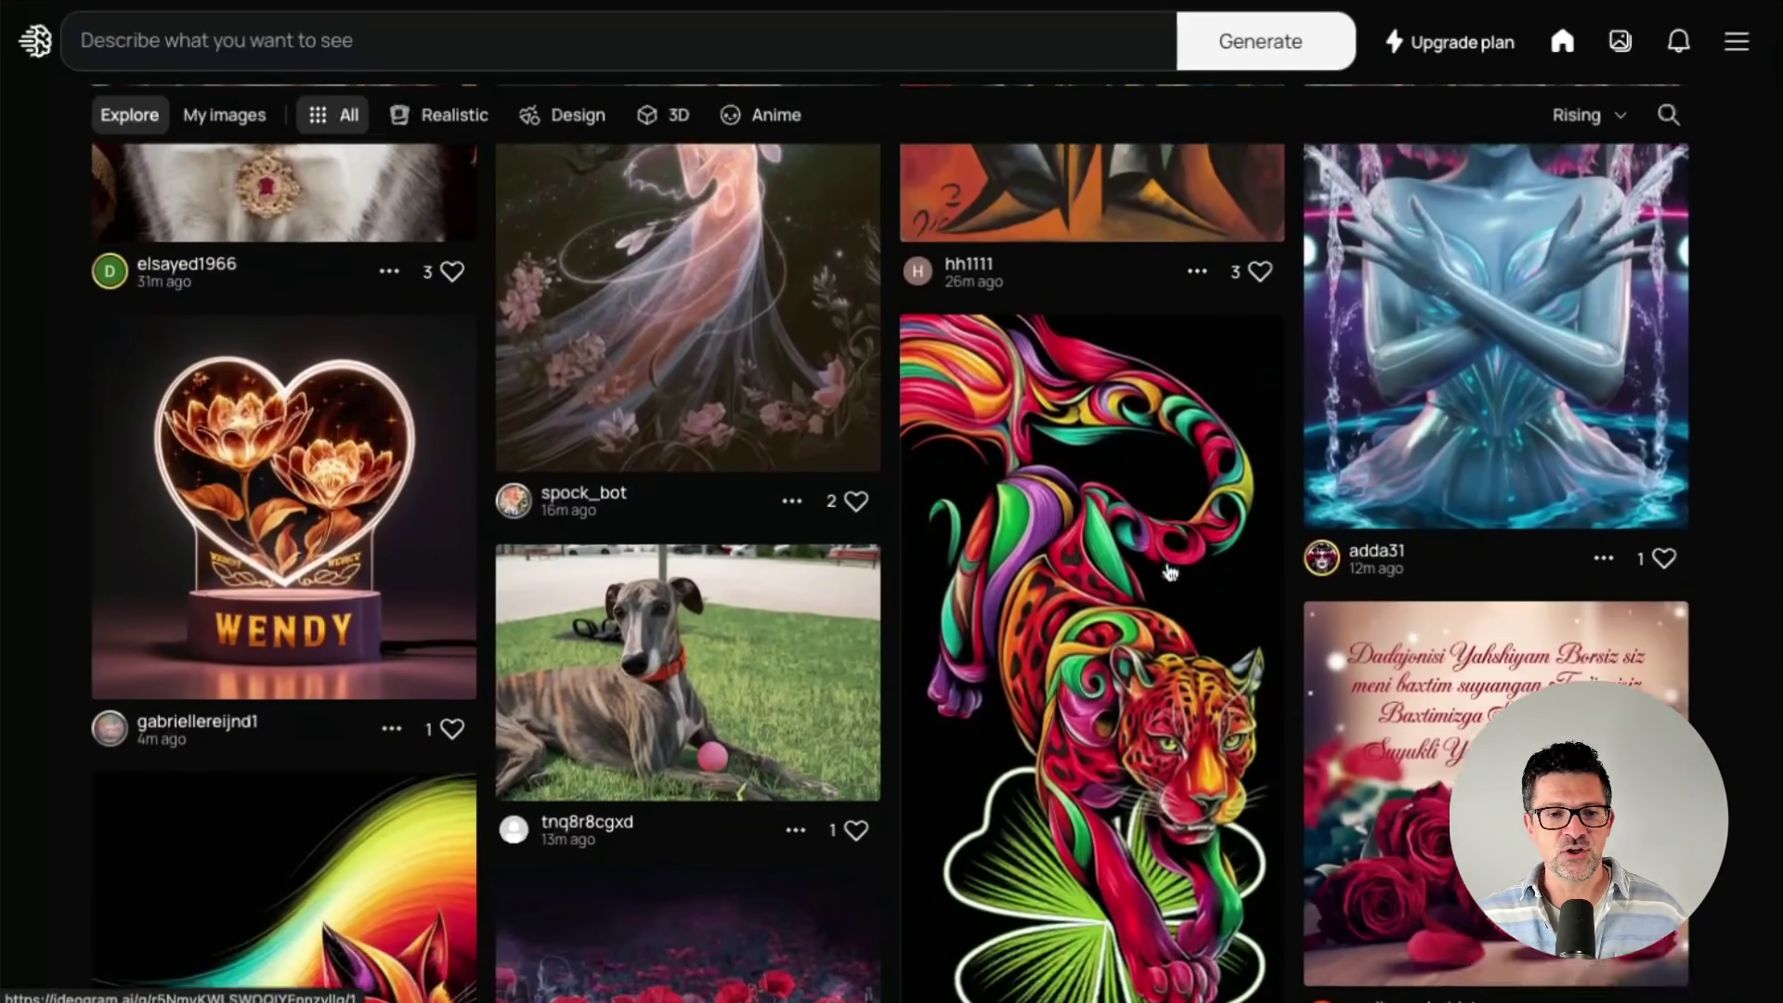
scroll(1170, 571, "down", 8)
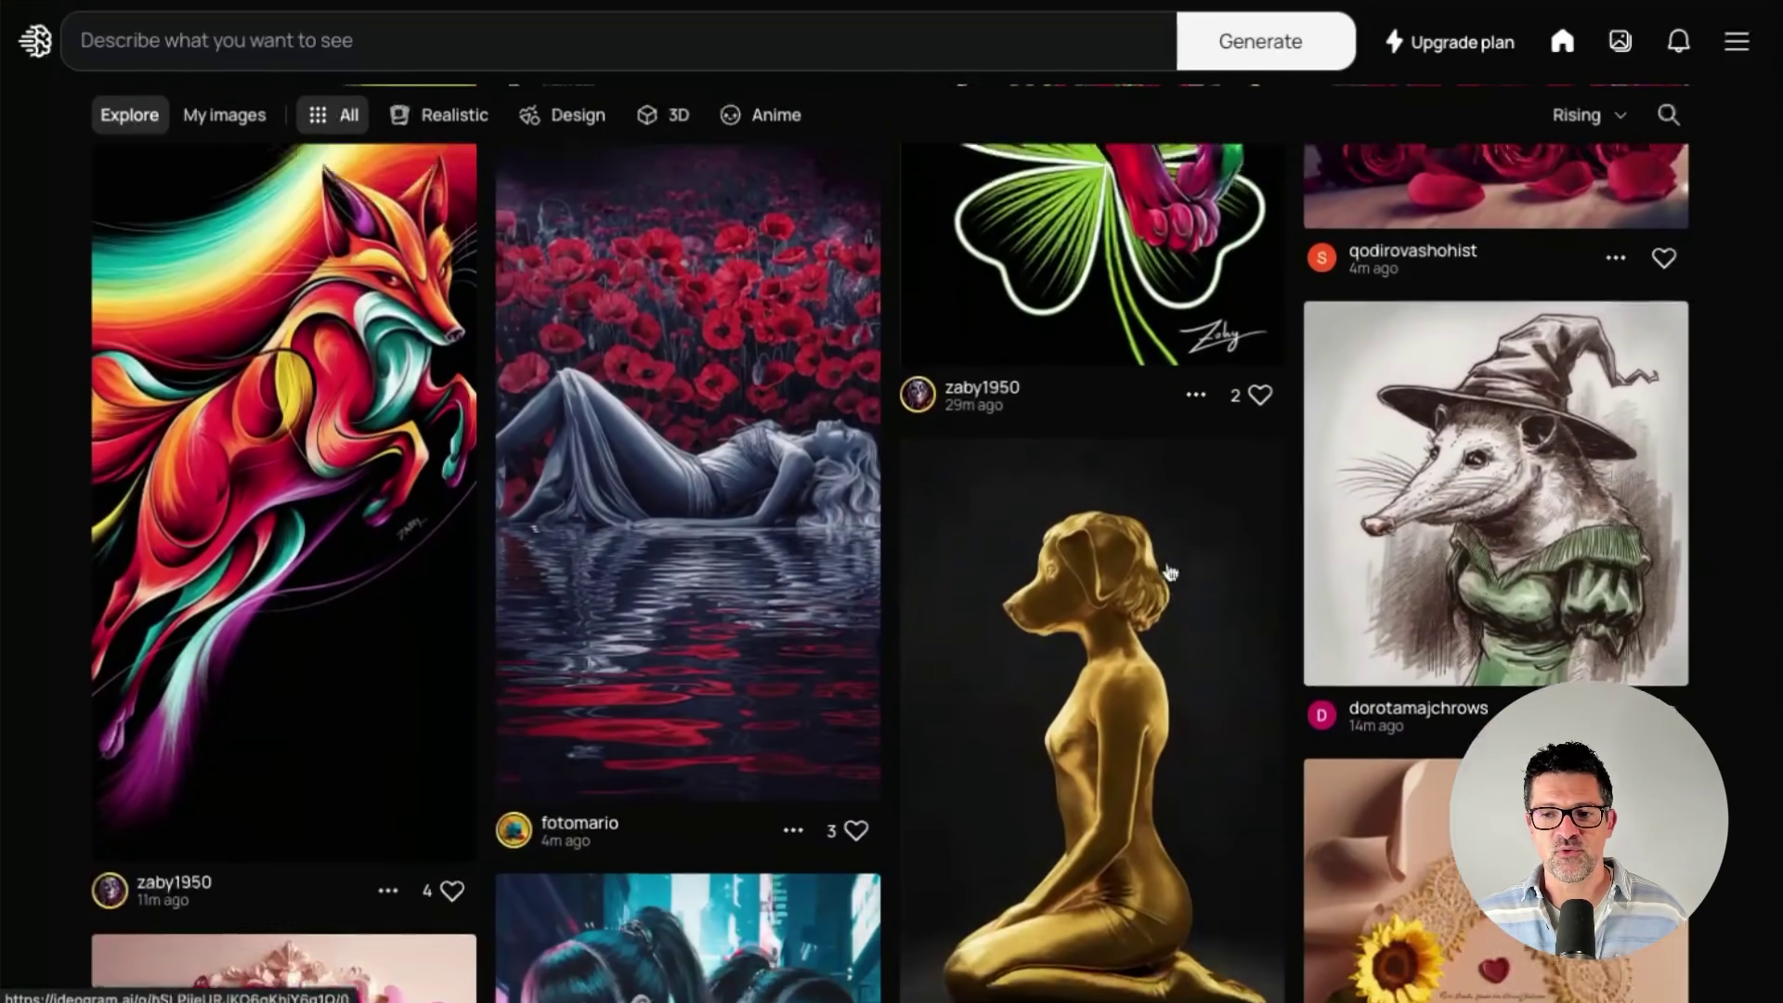
- Open the Interstellar Voyage design, expand its prompt, and select the full prompt text
scroll(1170, 572, "down", 10)
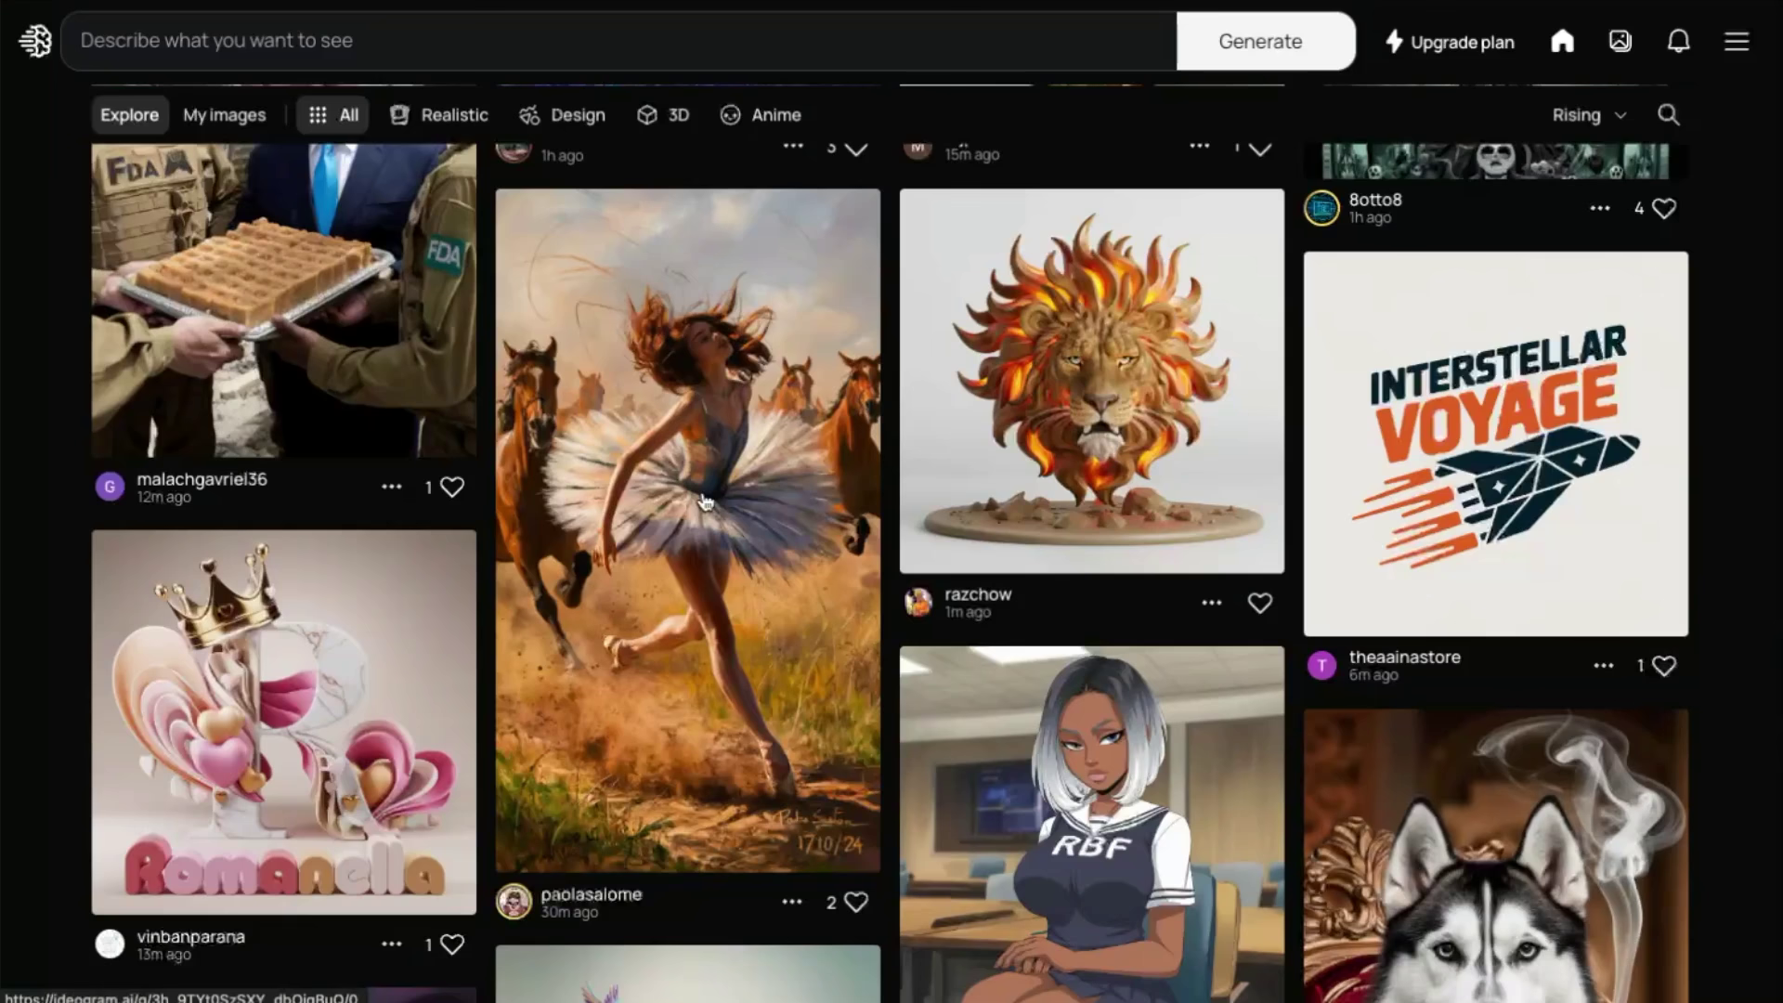
left_click(1477, 425)
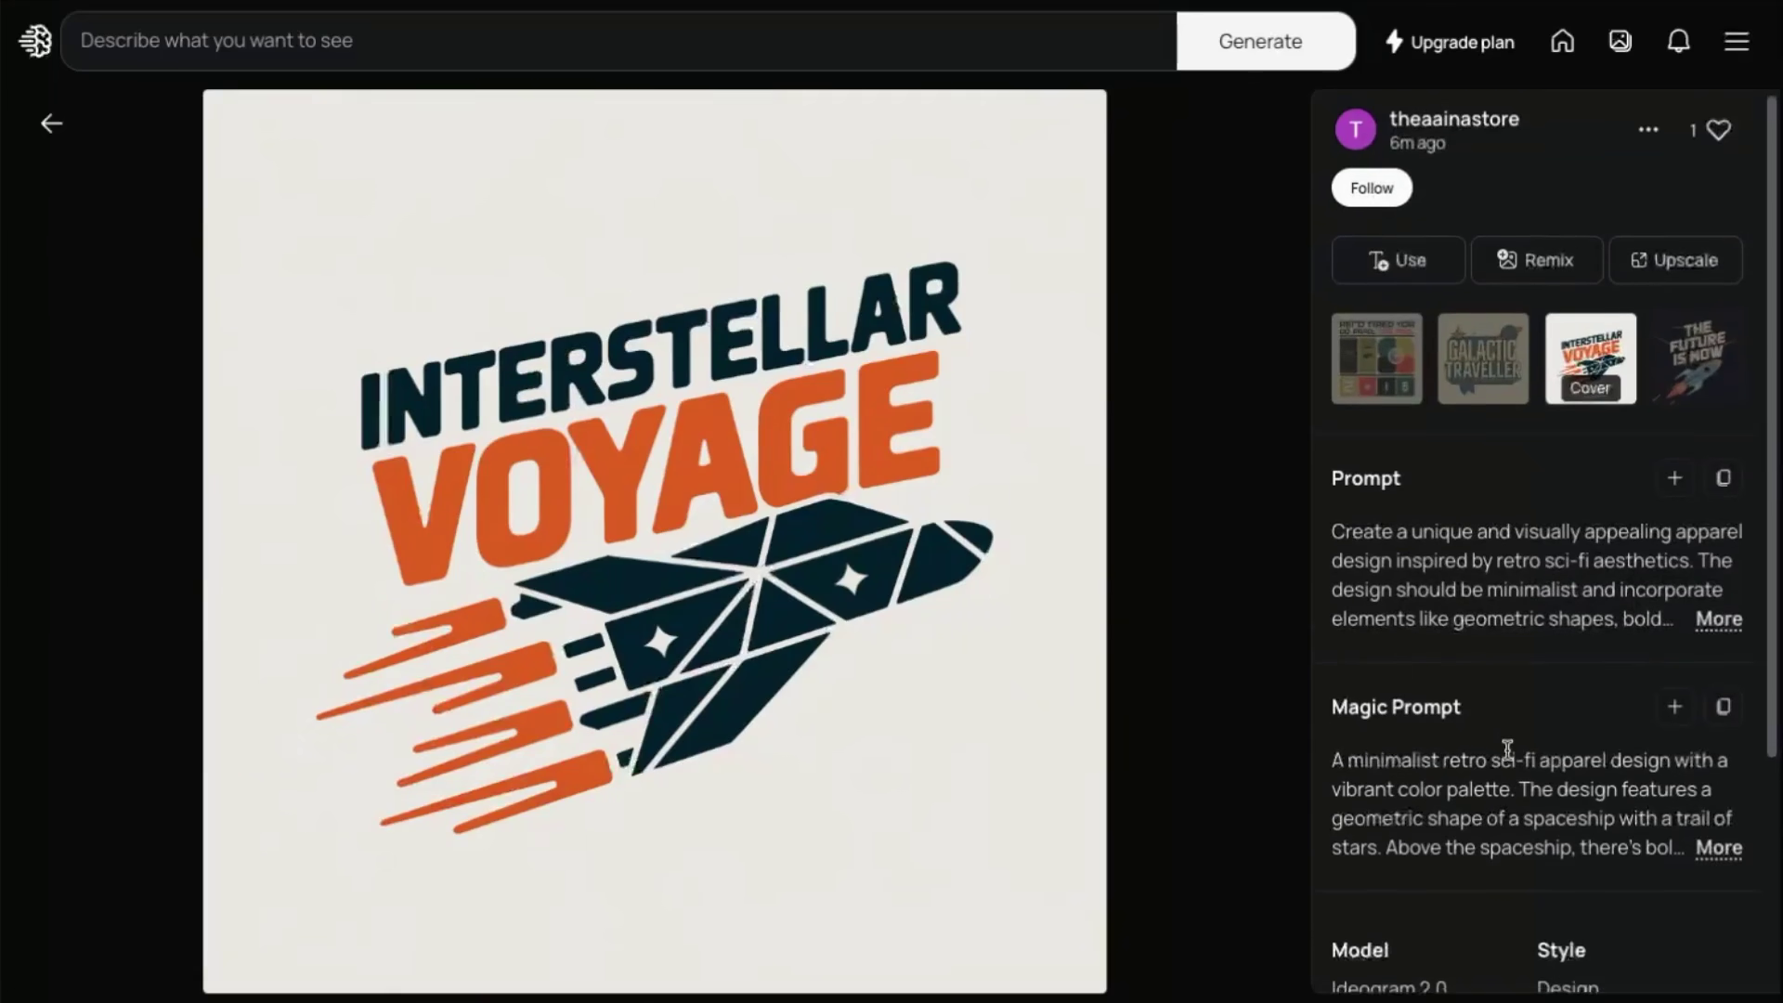
scroll(1508, 756, "down", 2)
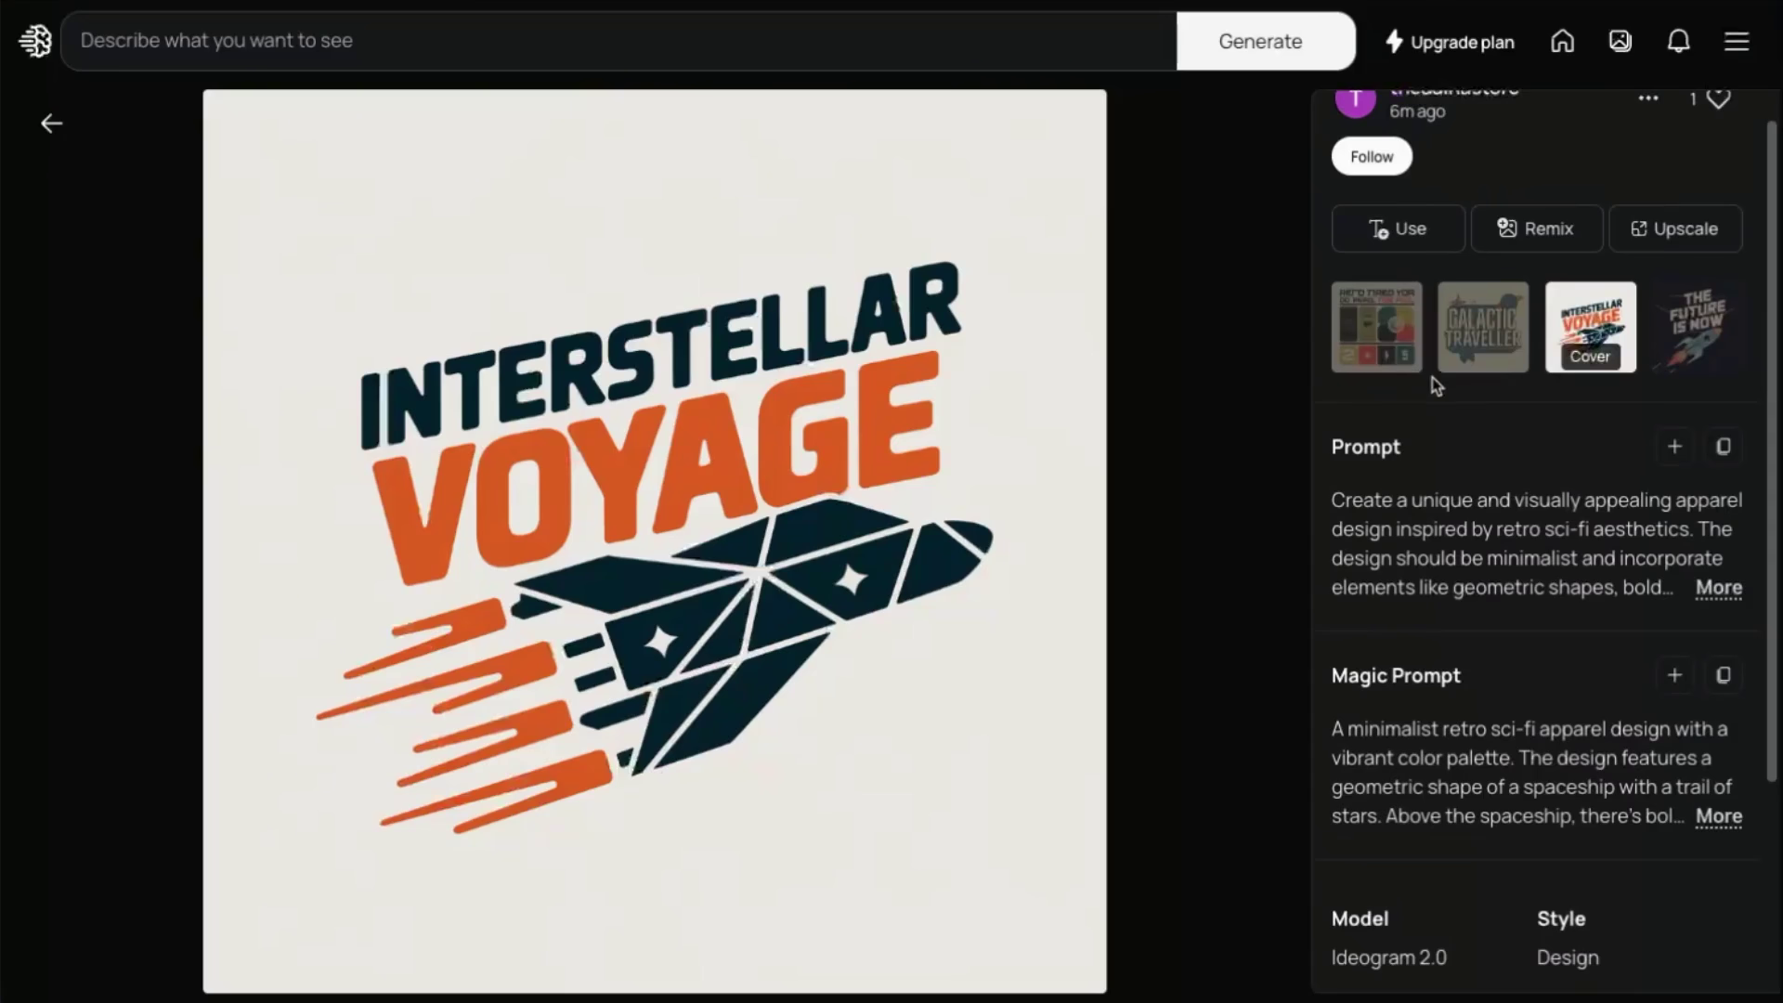
scroll(1530, 566, "up", 1)
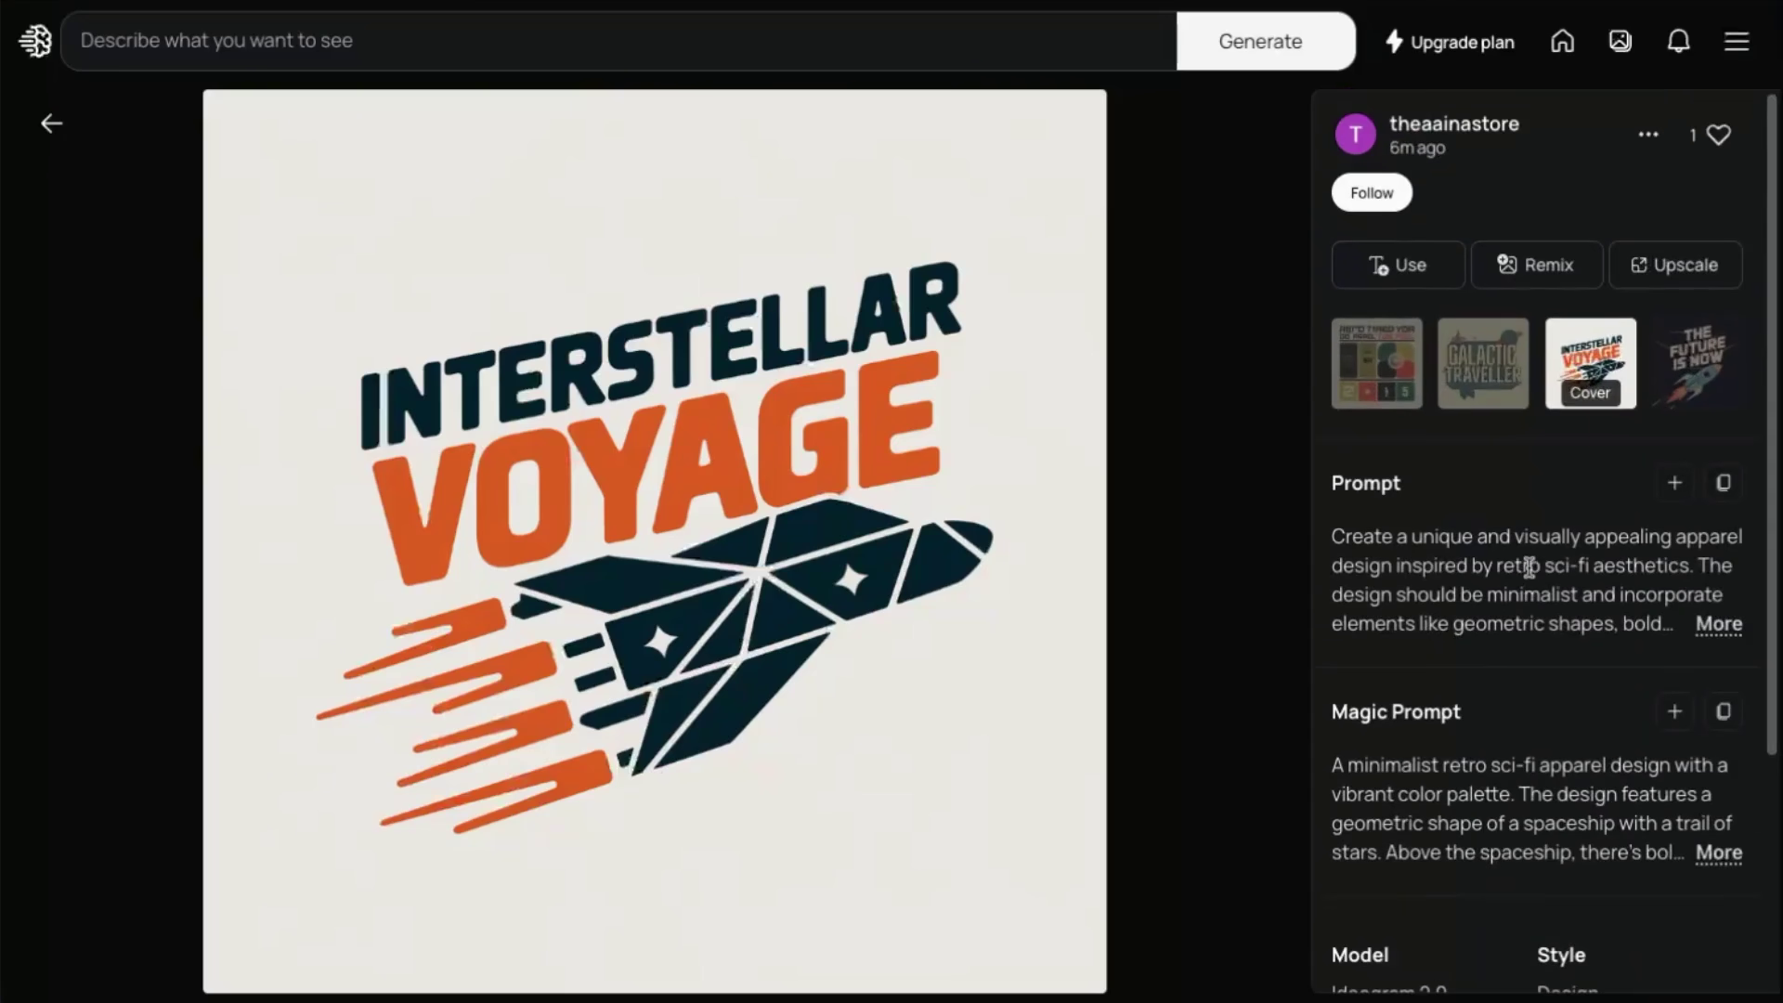
left_click(1709, 623)
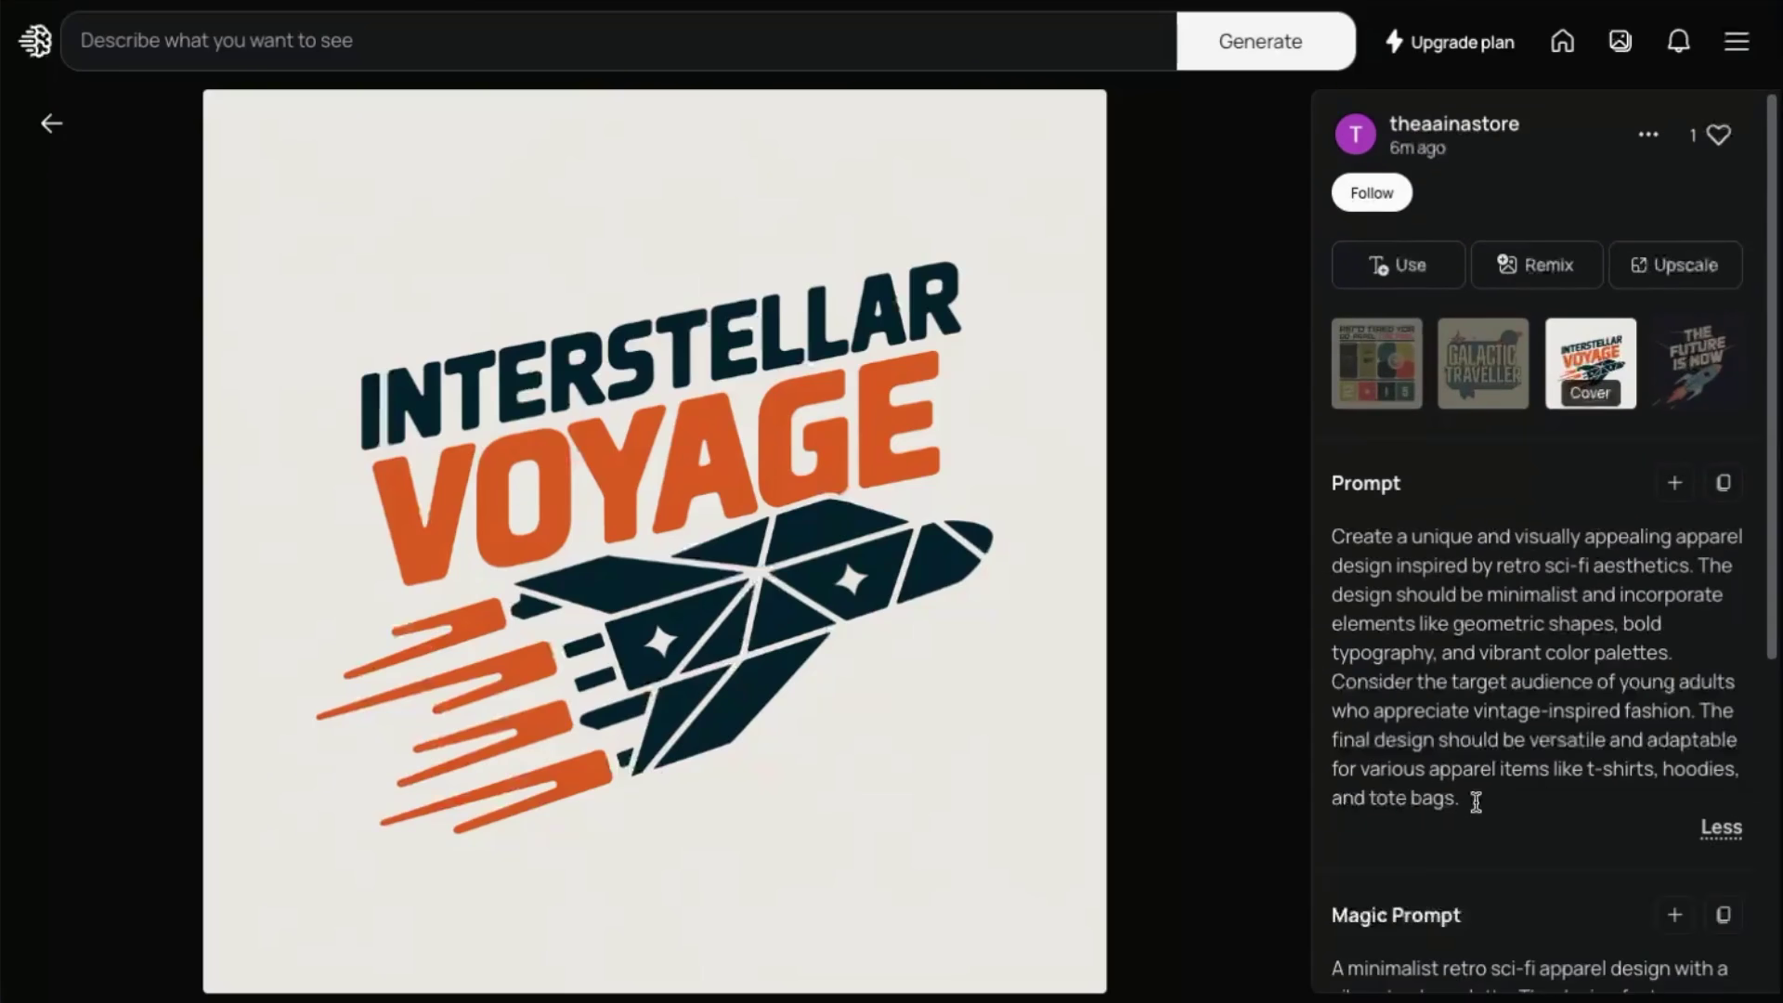
left_click_drag(1477, 801, 1319, 517)
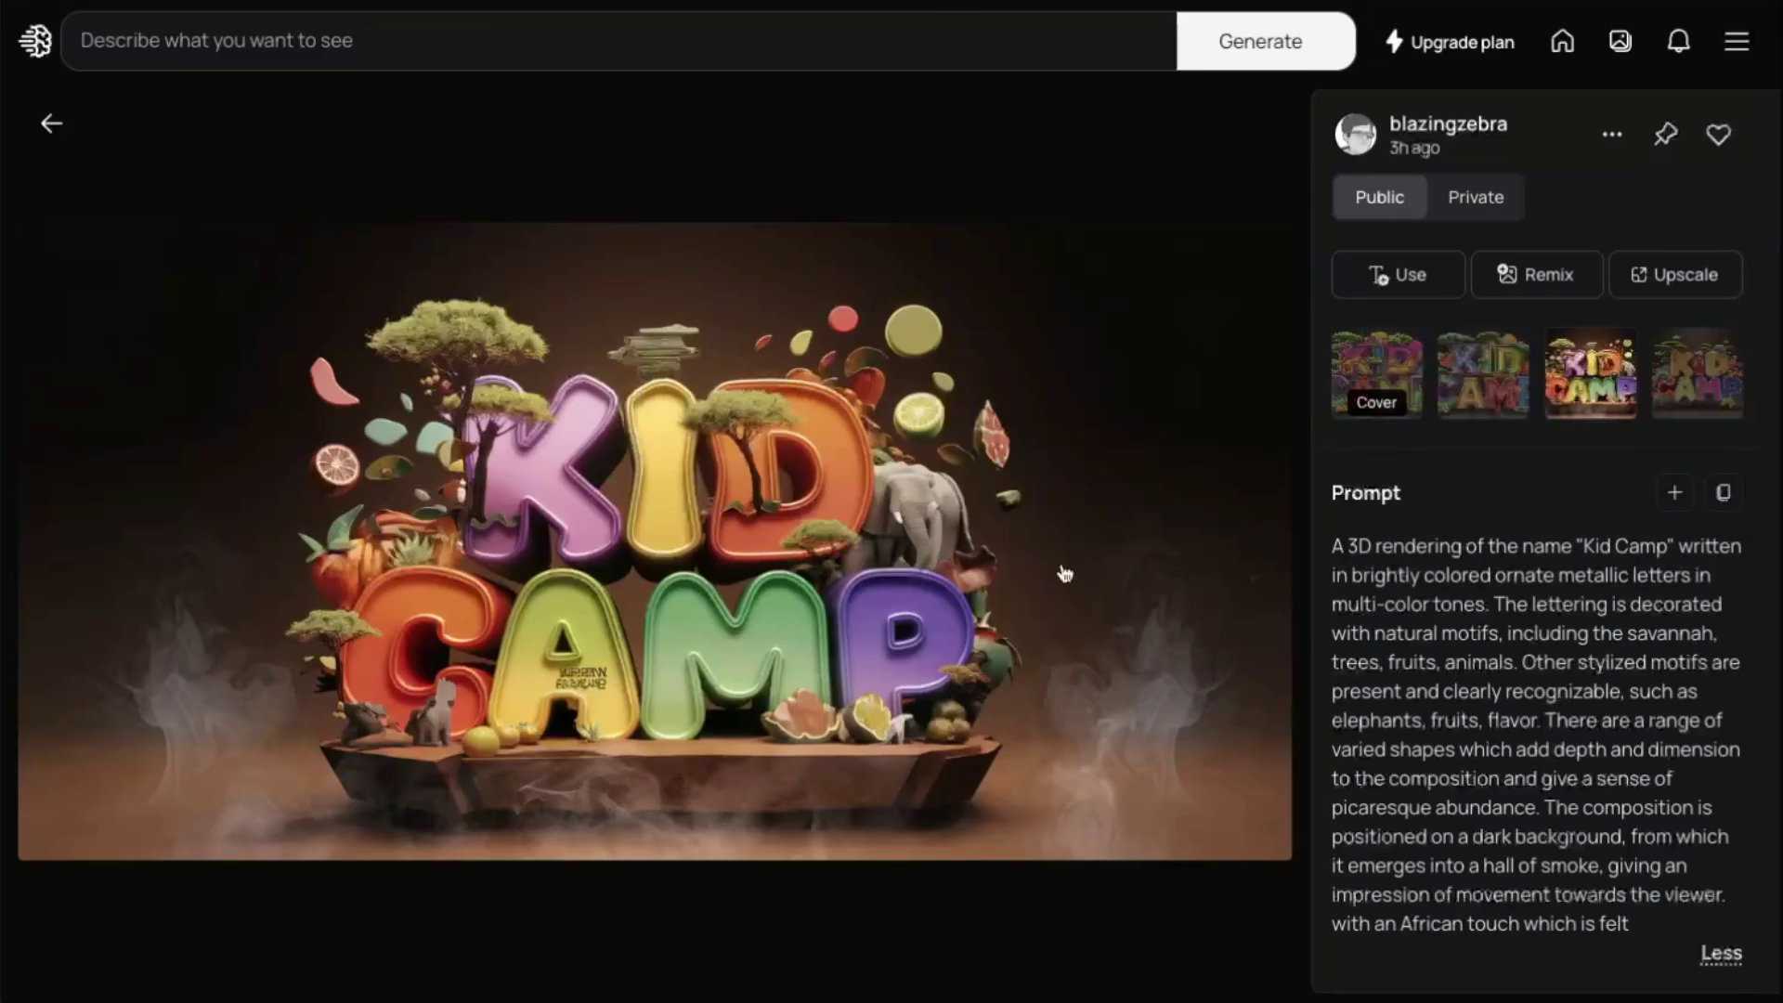
- Scroll through the Kid Camp image's details panel and prompt
scroll(1545, 628, "down", 3)
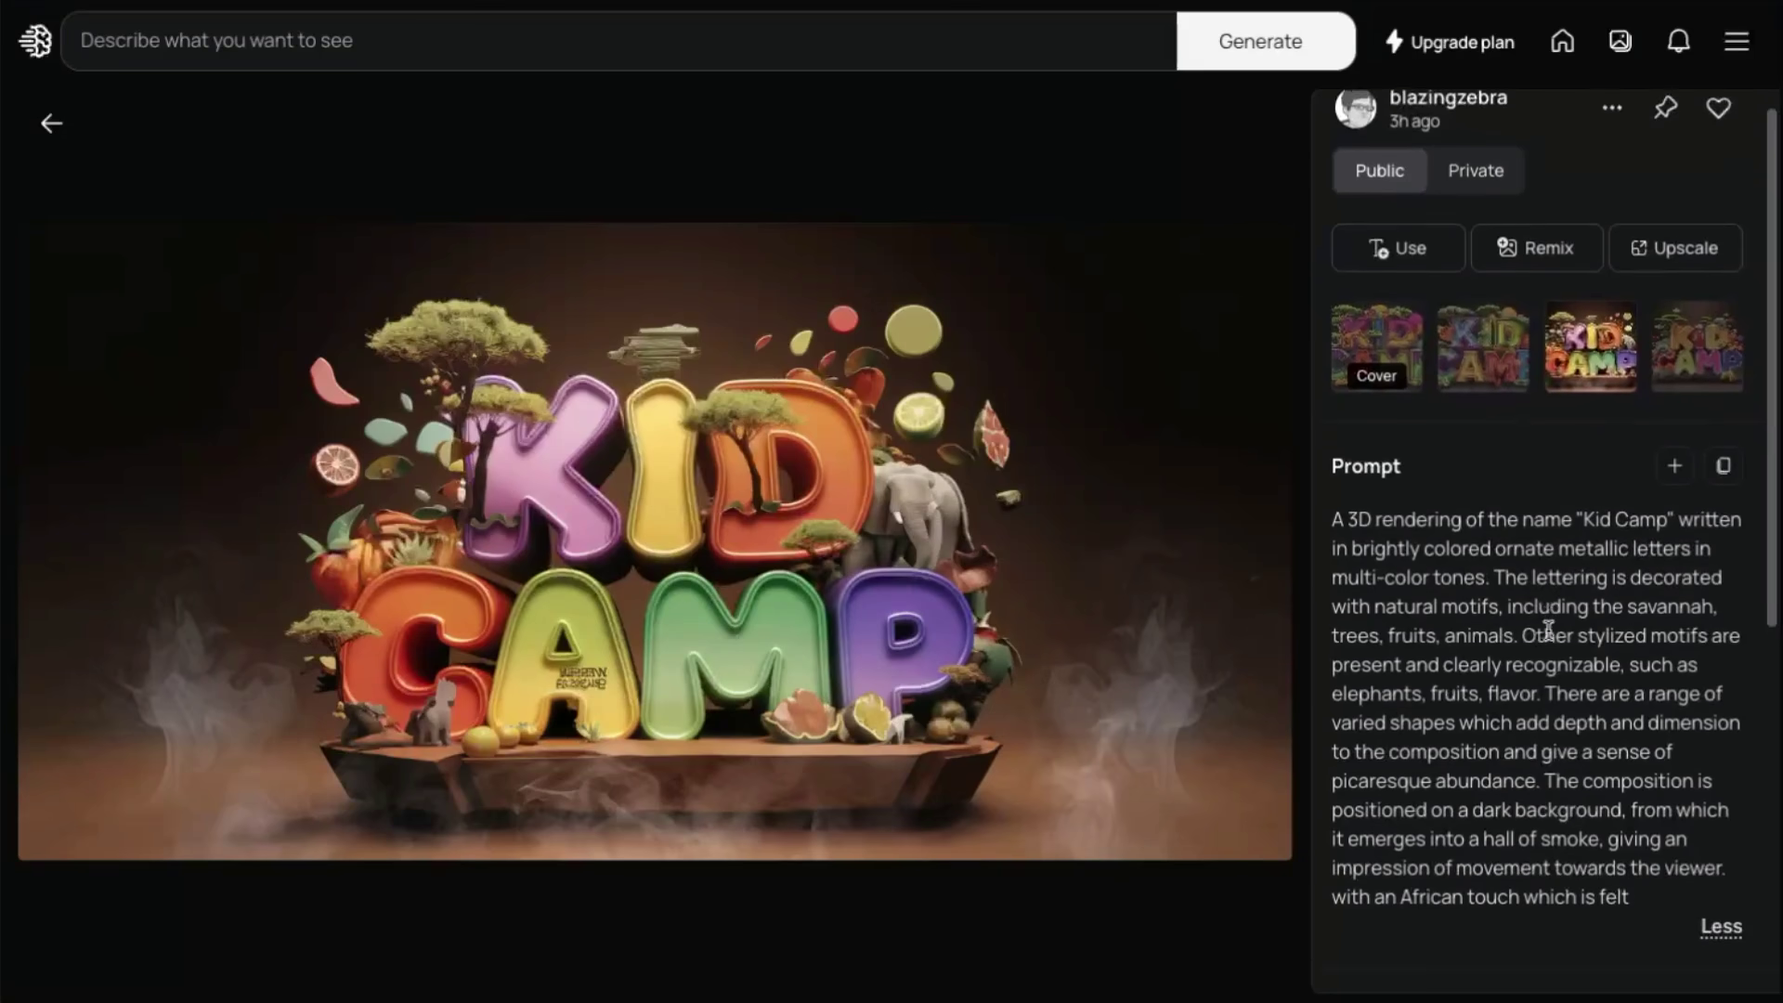
scroll(1549, 650, "down", 1)
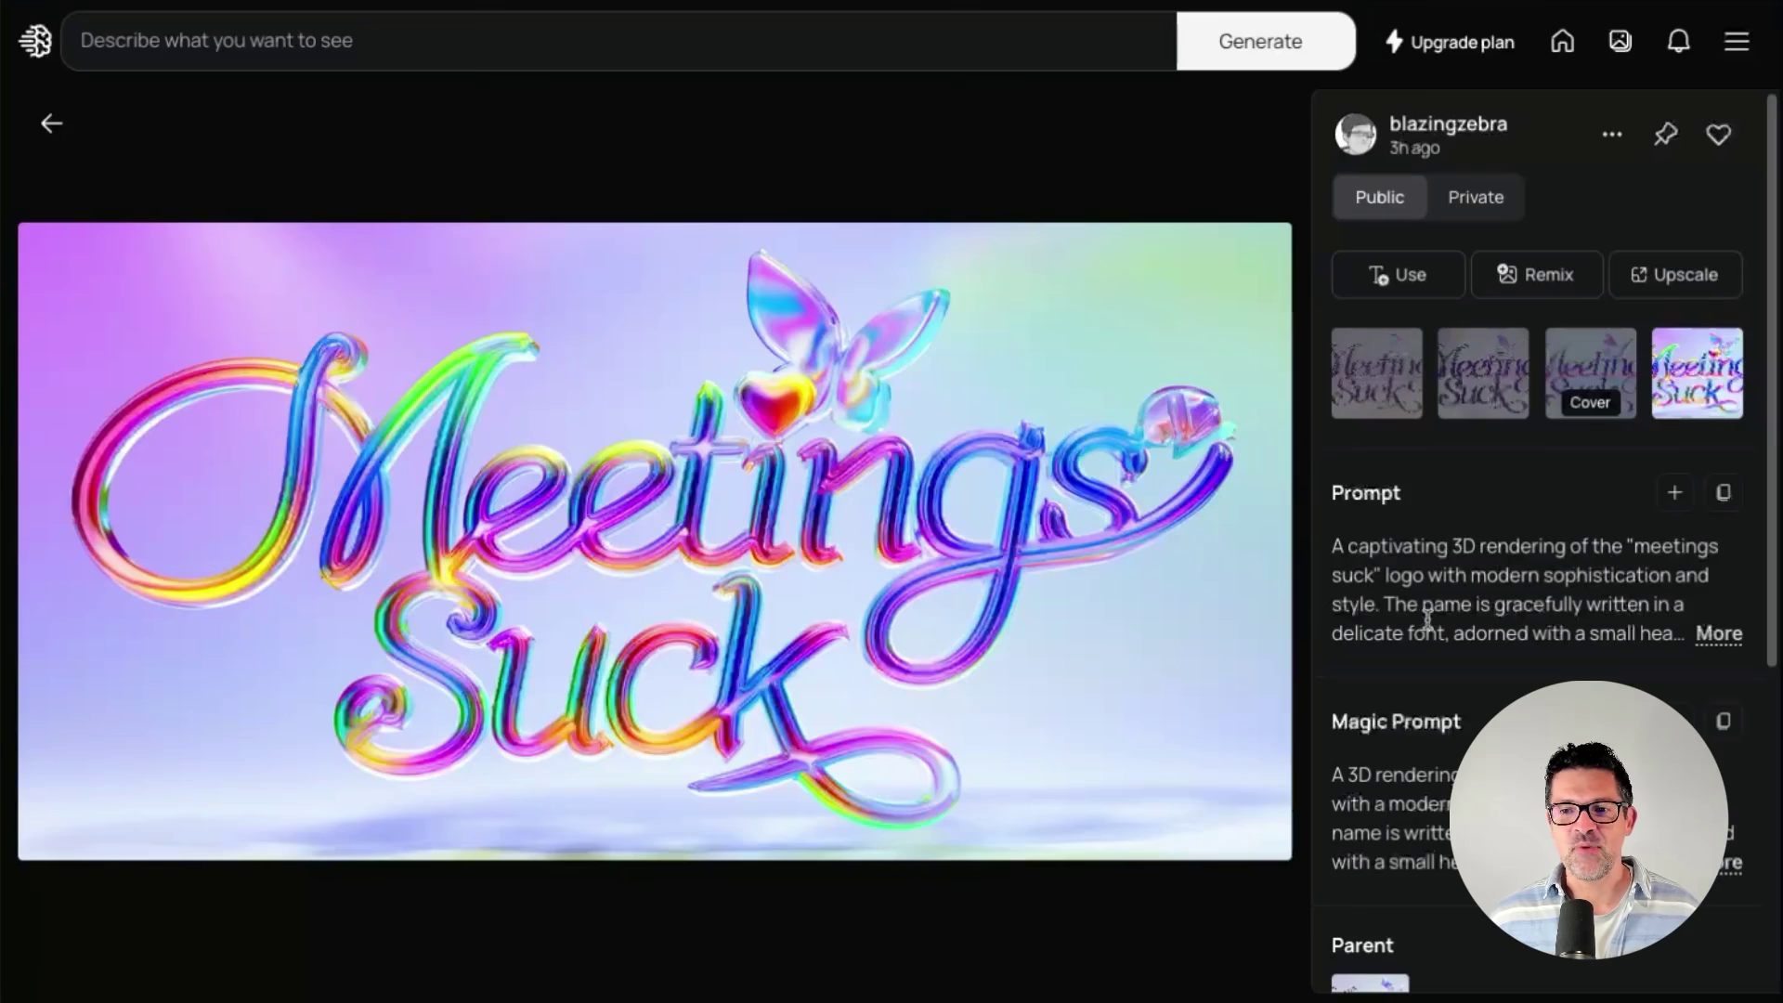
- Expand the Meetings Suck prompt and scroll to read it along with the Magic Prompt
left_click(1717, 634)
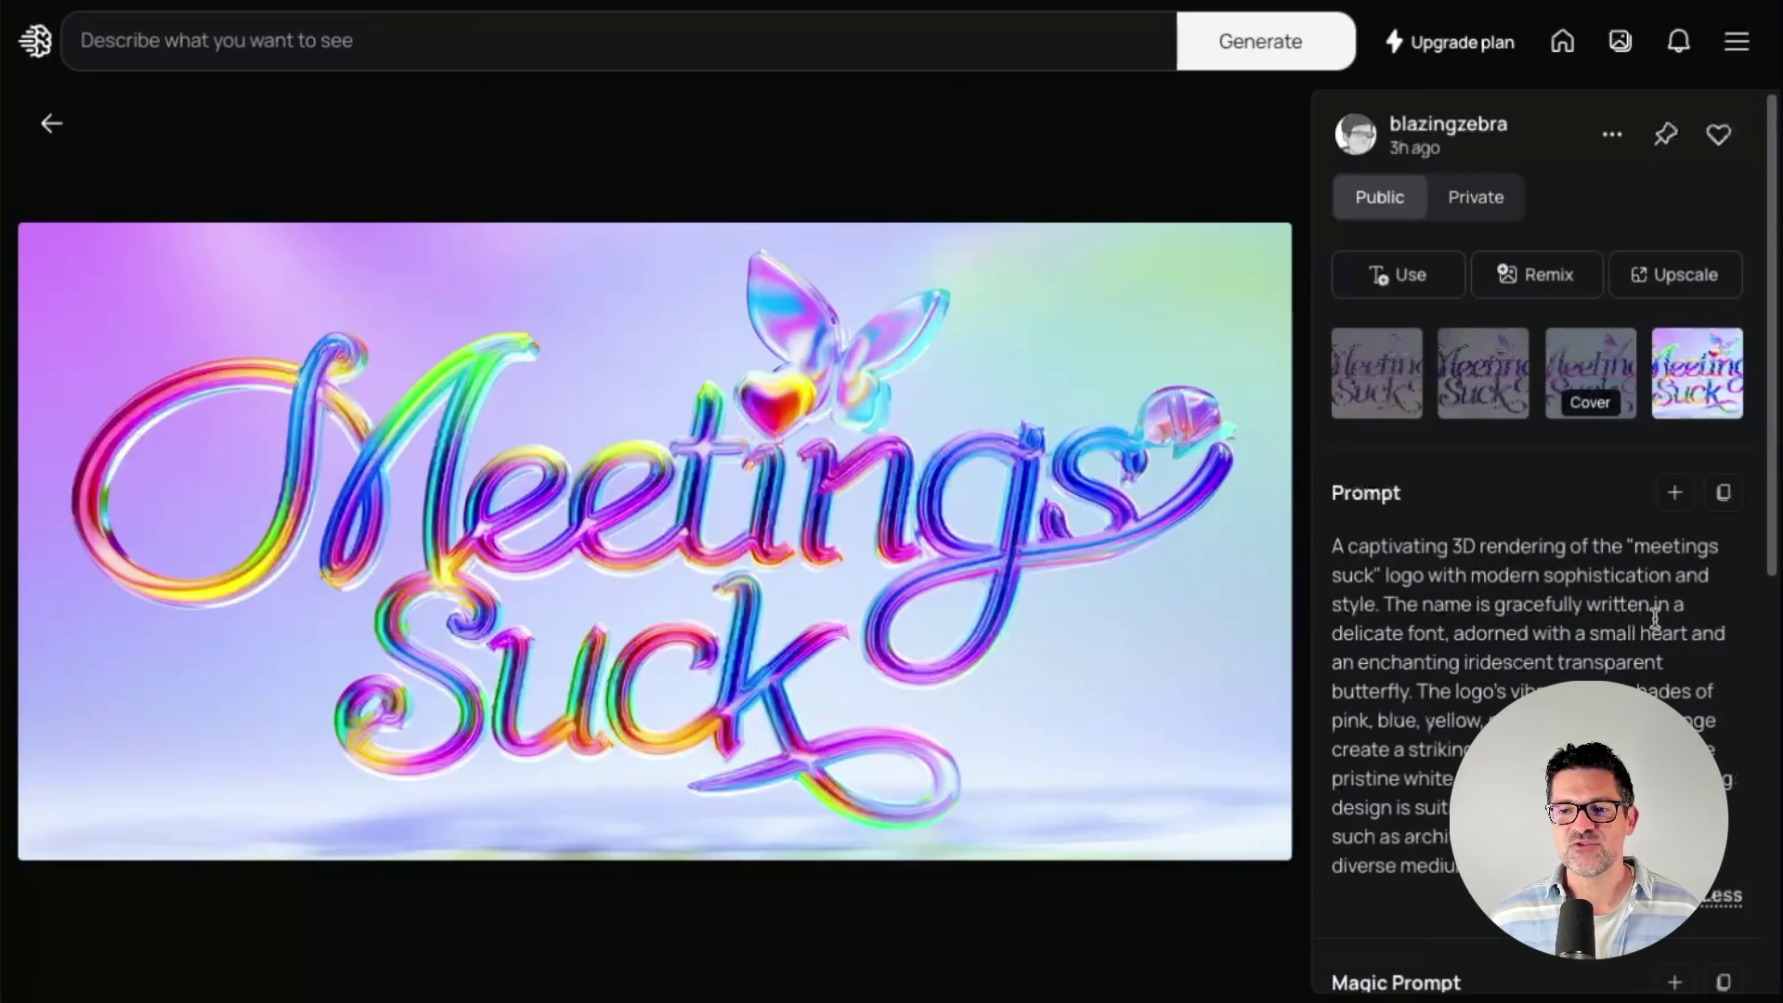
scroll(1649, 613, "down", 1)
scroll(1649, 611, "down", 1)
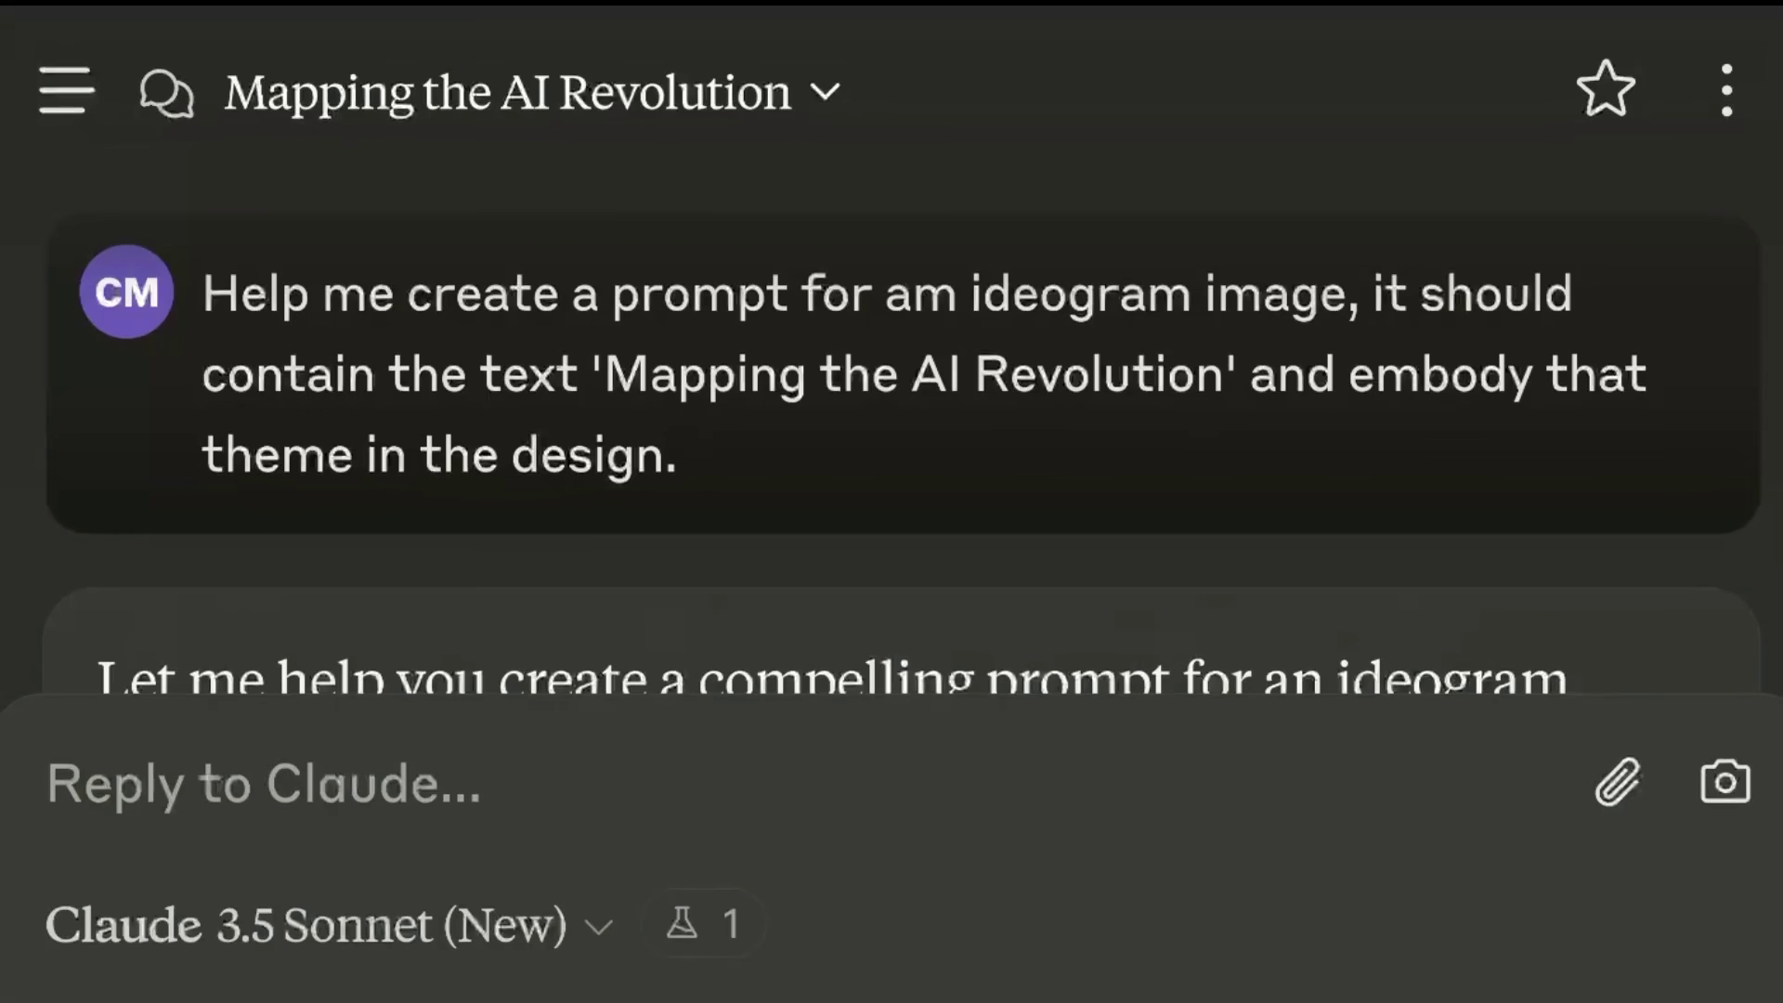
- Scroll Claude's reply to read the futuristic cartographic 'Mapping the AI Revolution' prompt
scroll(891, 400, "down", 7)
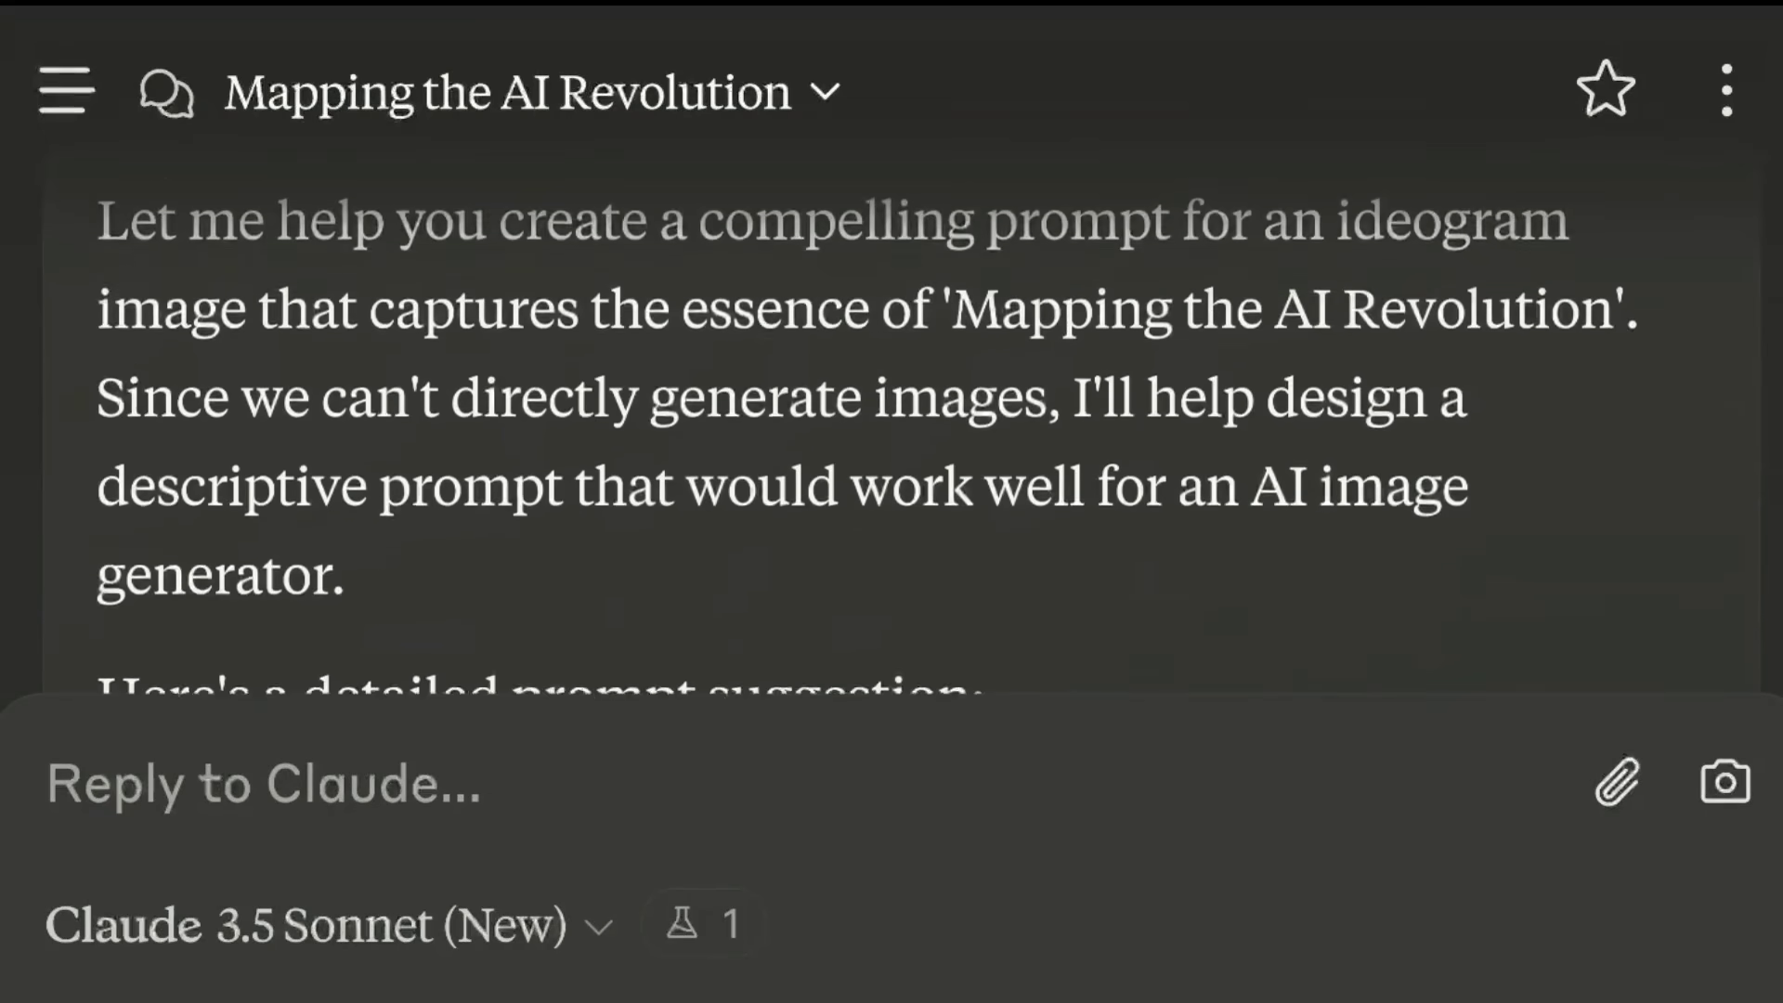
scroll(892, 400, "down", 3)
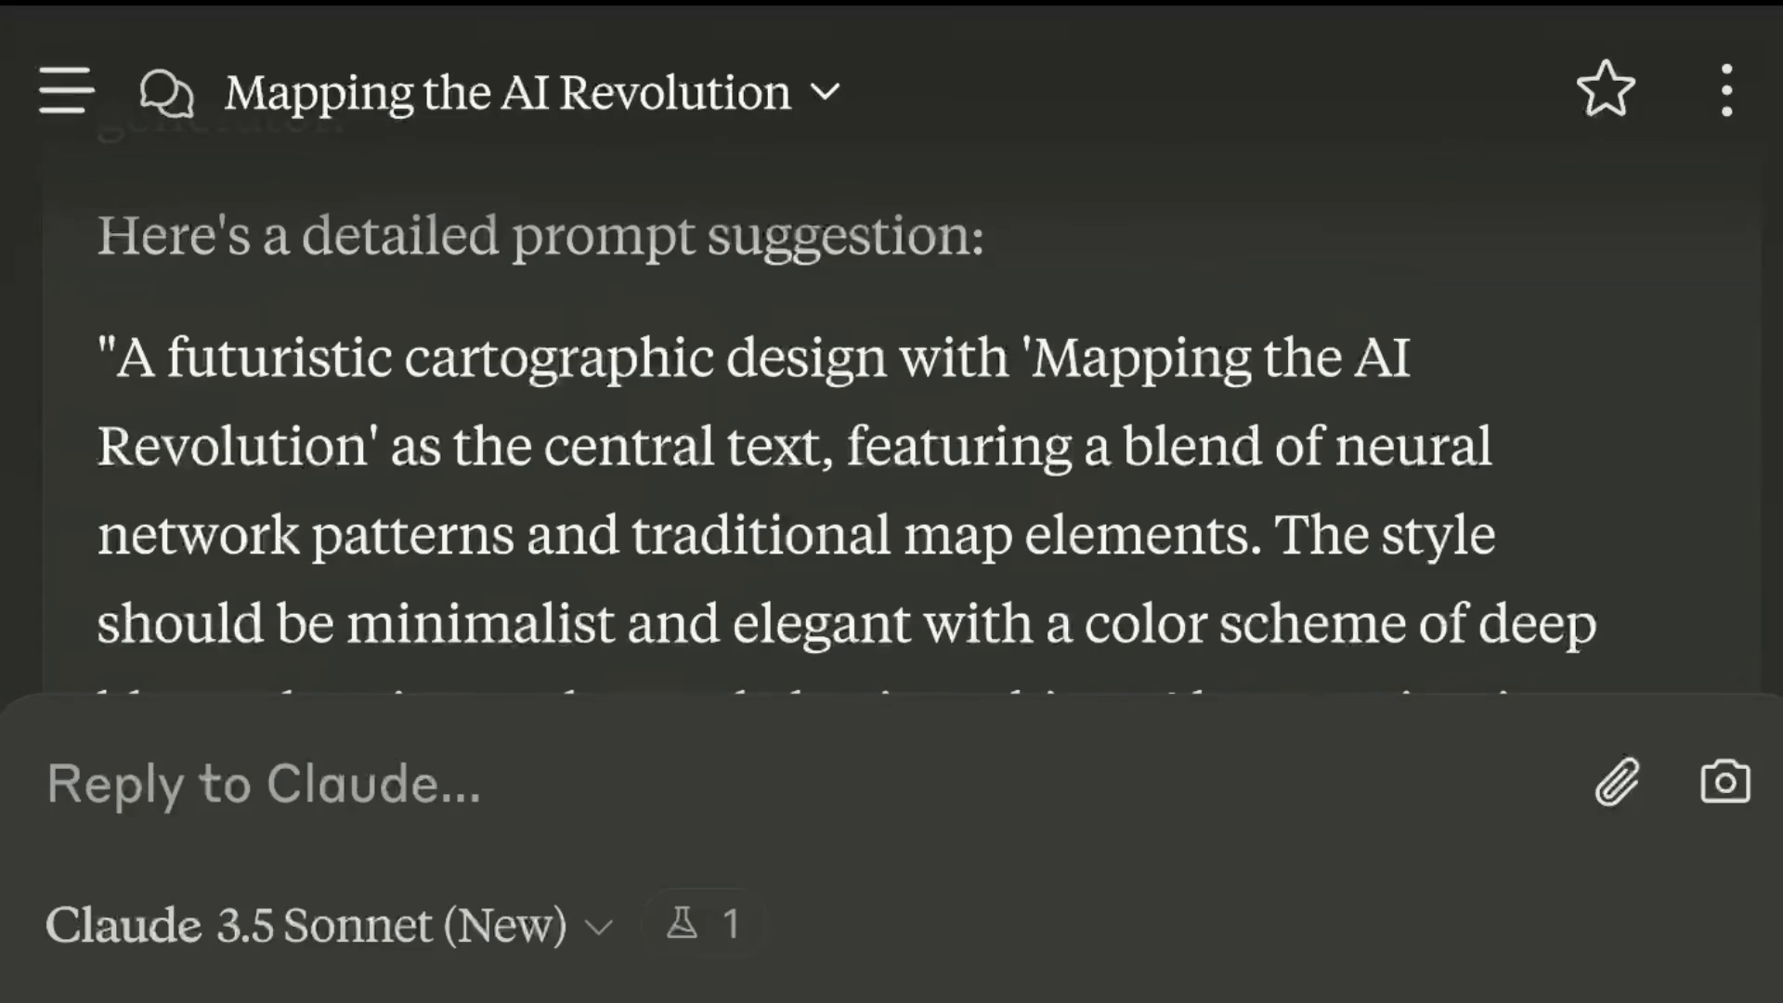
scroll(891, 400, "down", 2)
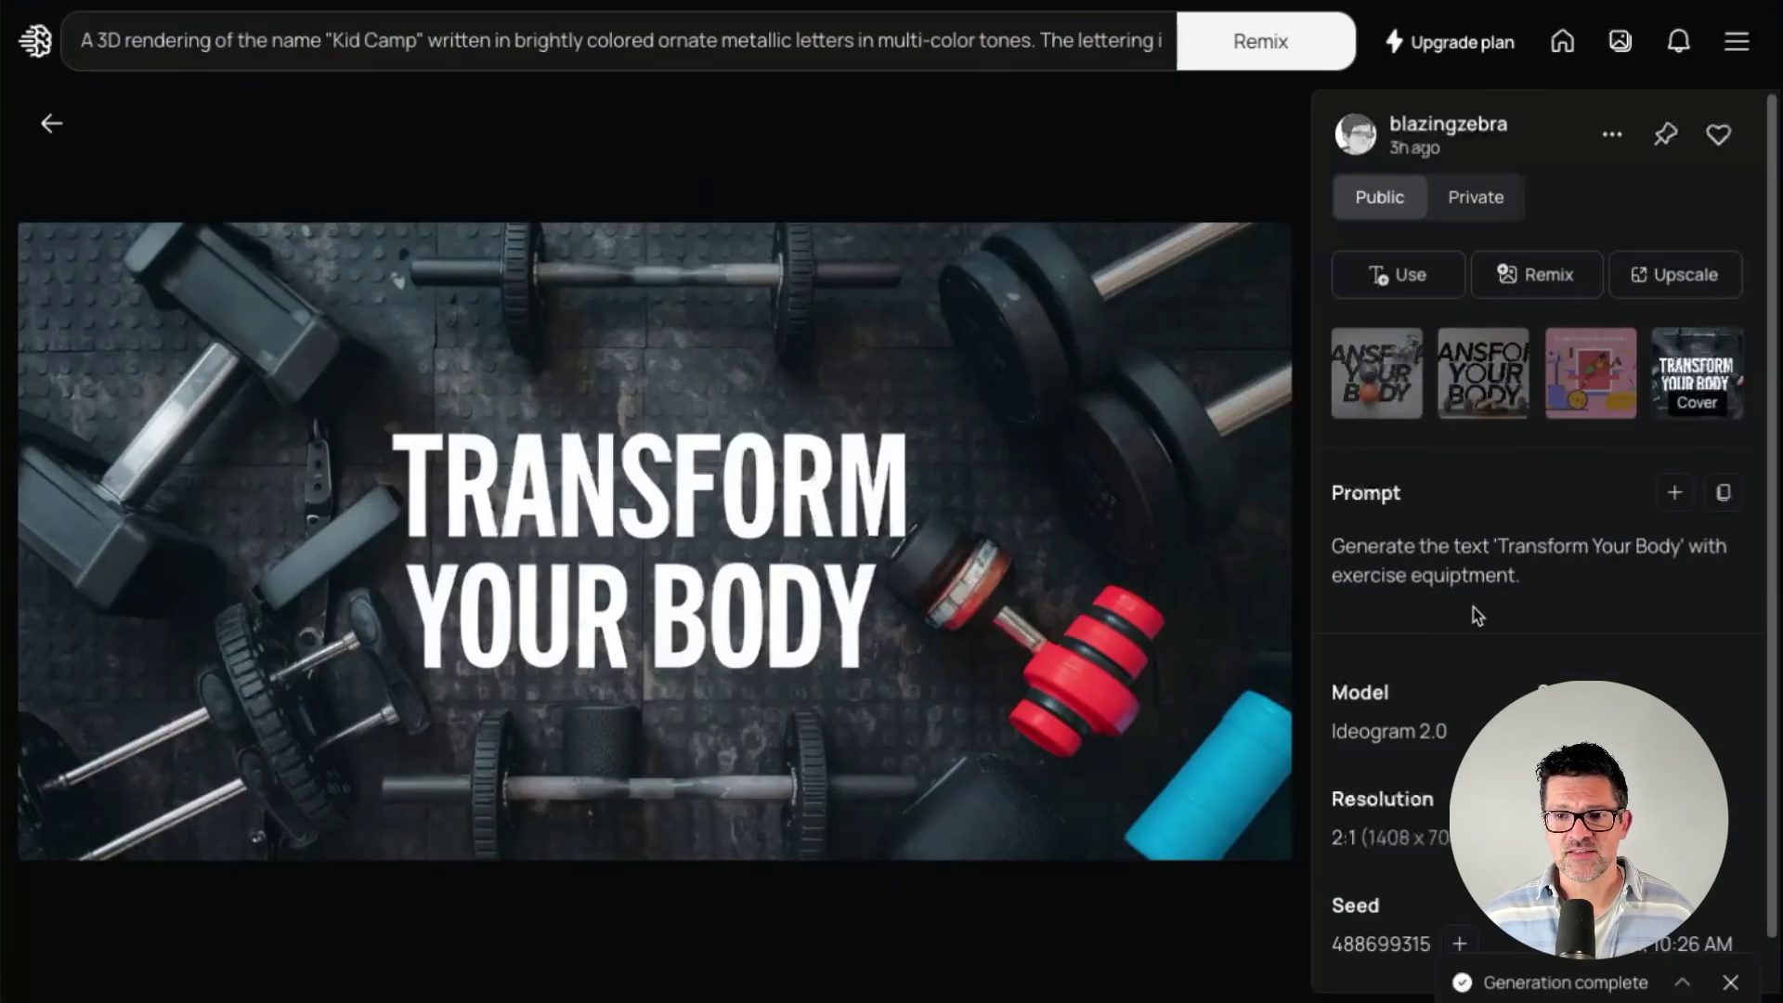
- Select just the Transform Your Body prompt text without the username, then the resolution value
left_click_drag(1335, 548, 1523, 577)
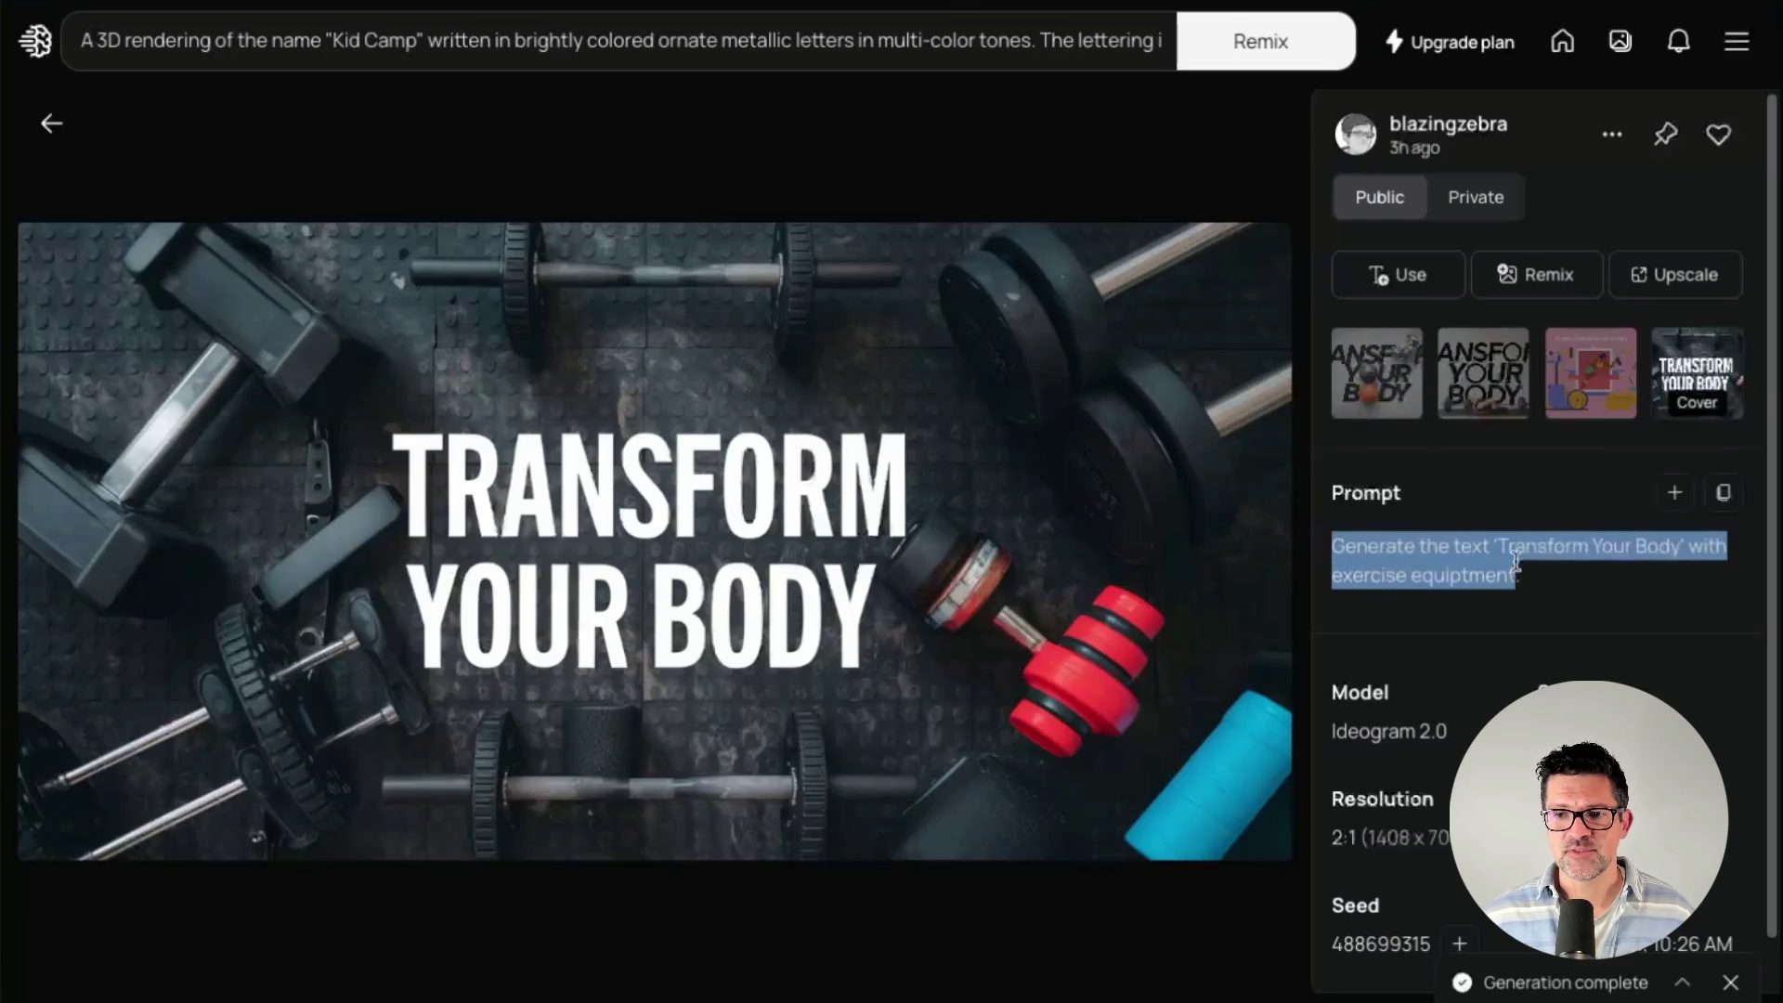
left_click(1575, 571)
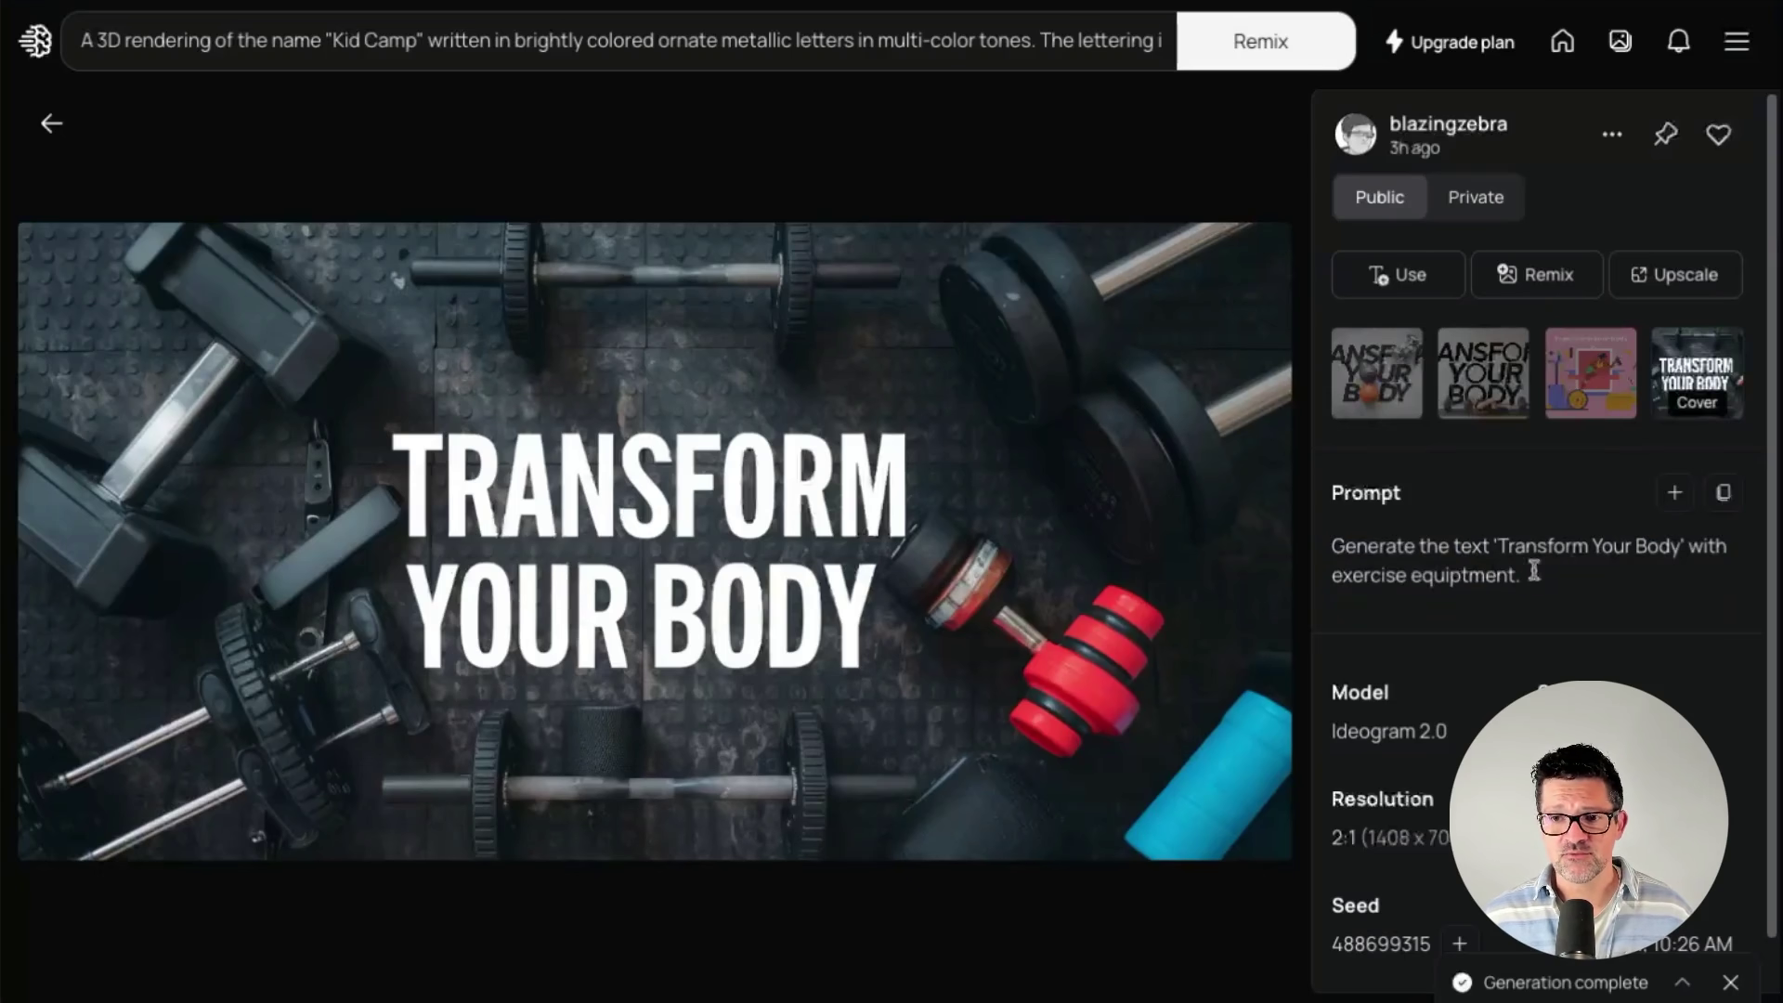
left_click_drag(1575, 570, 1308, 537)
left_click(1541, 570)
left_click_drag(1537, 571, 1339, 548)
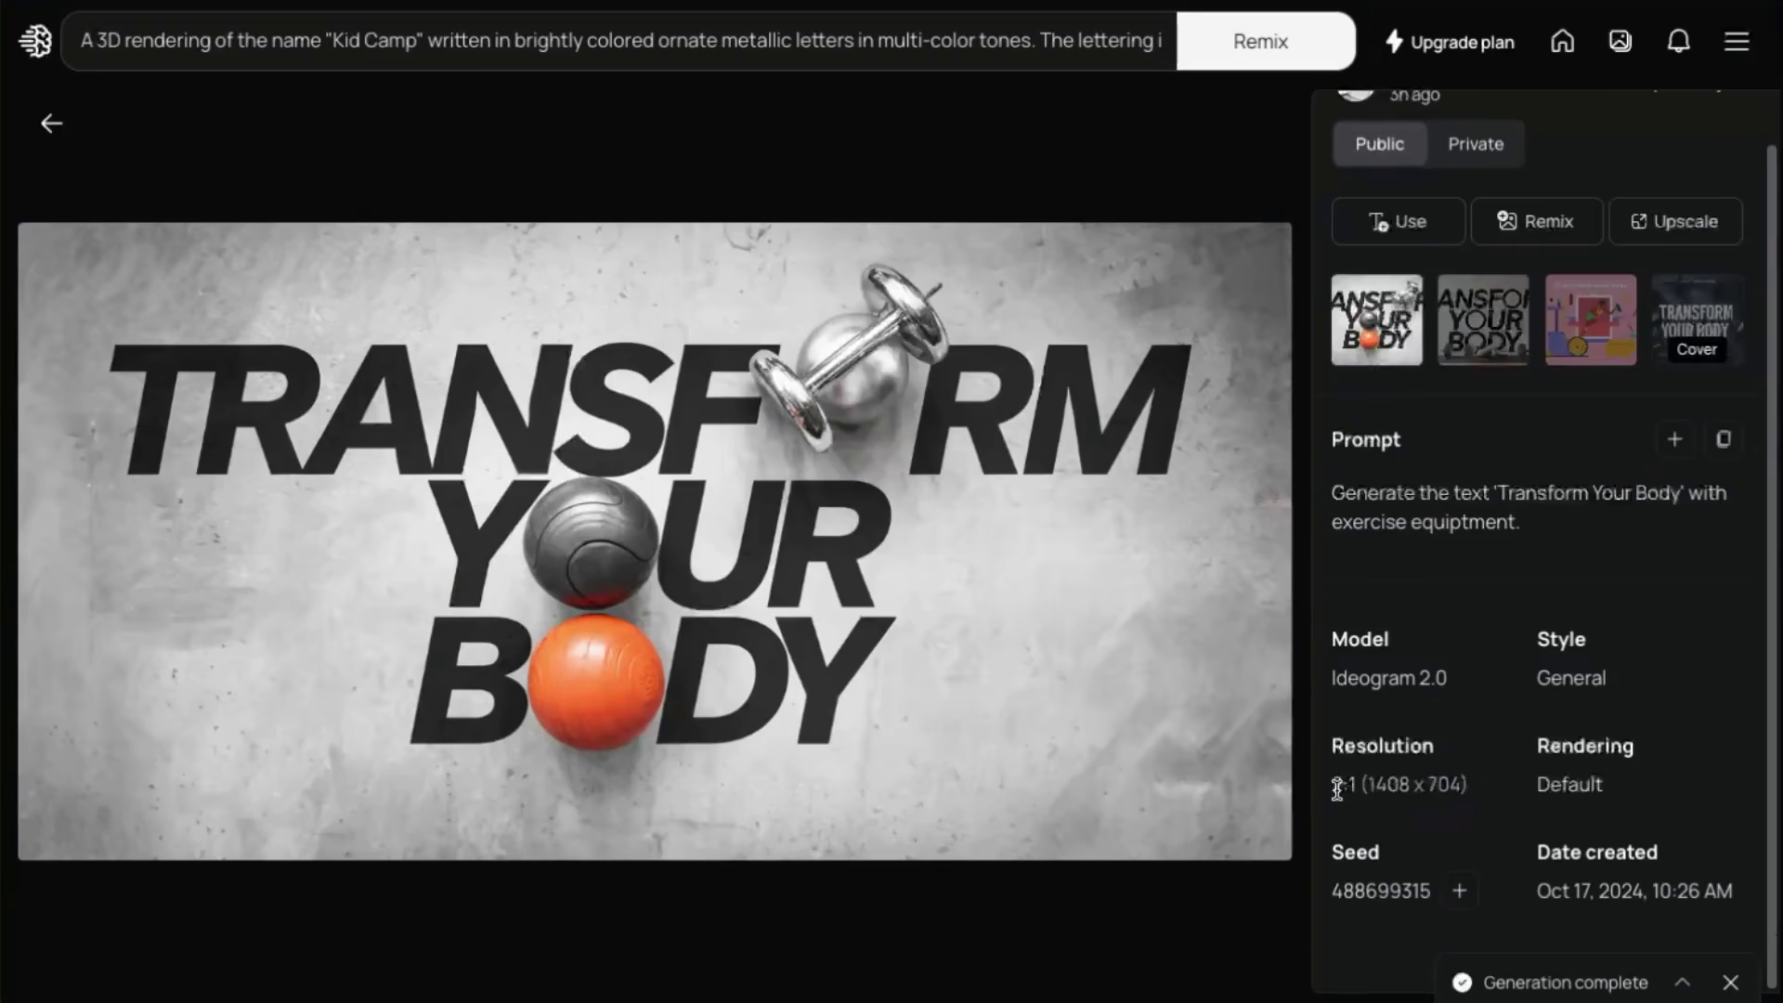
left_click_drag(1337, 790, 1458, 785)
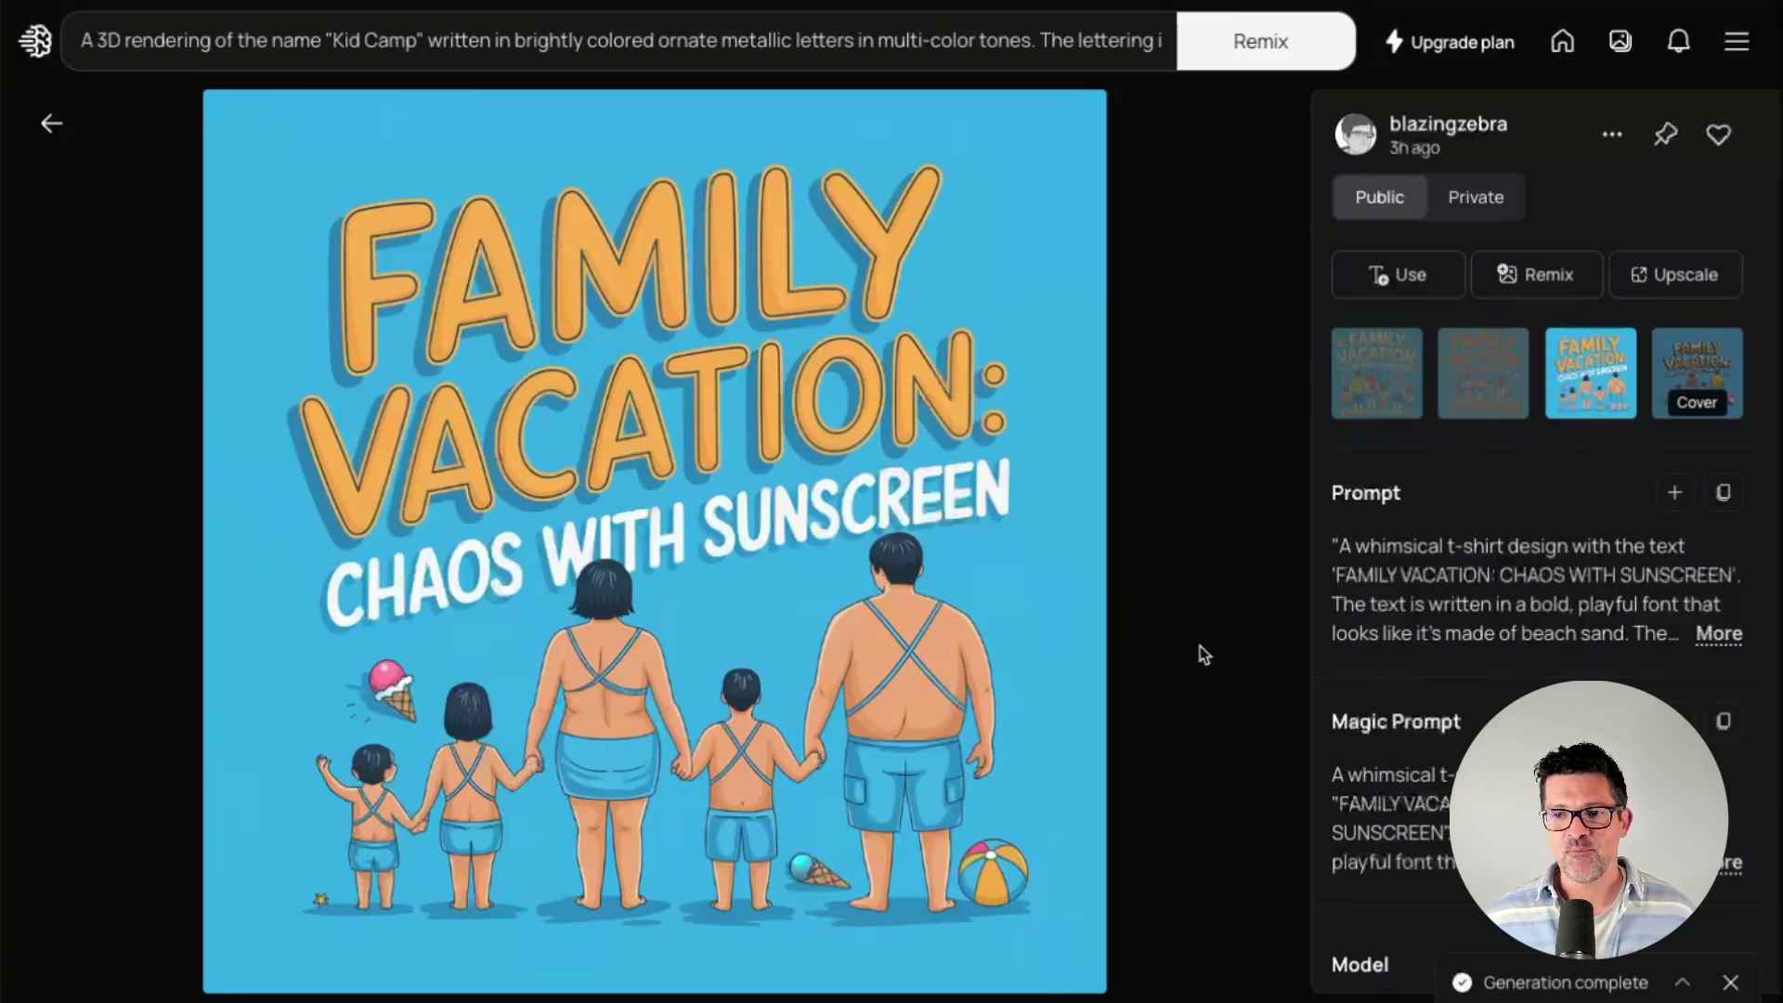
- Expand the Family Vacation prompt and select its whole text so it can be replaced
left_click(1718, 633)
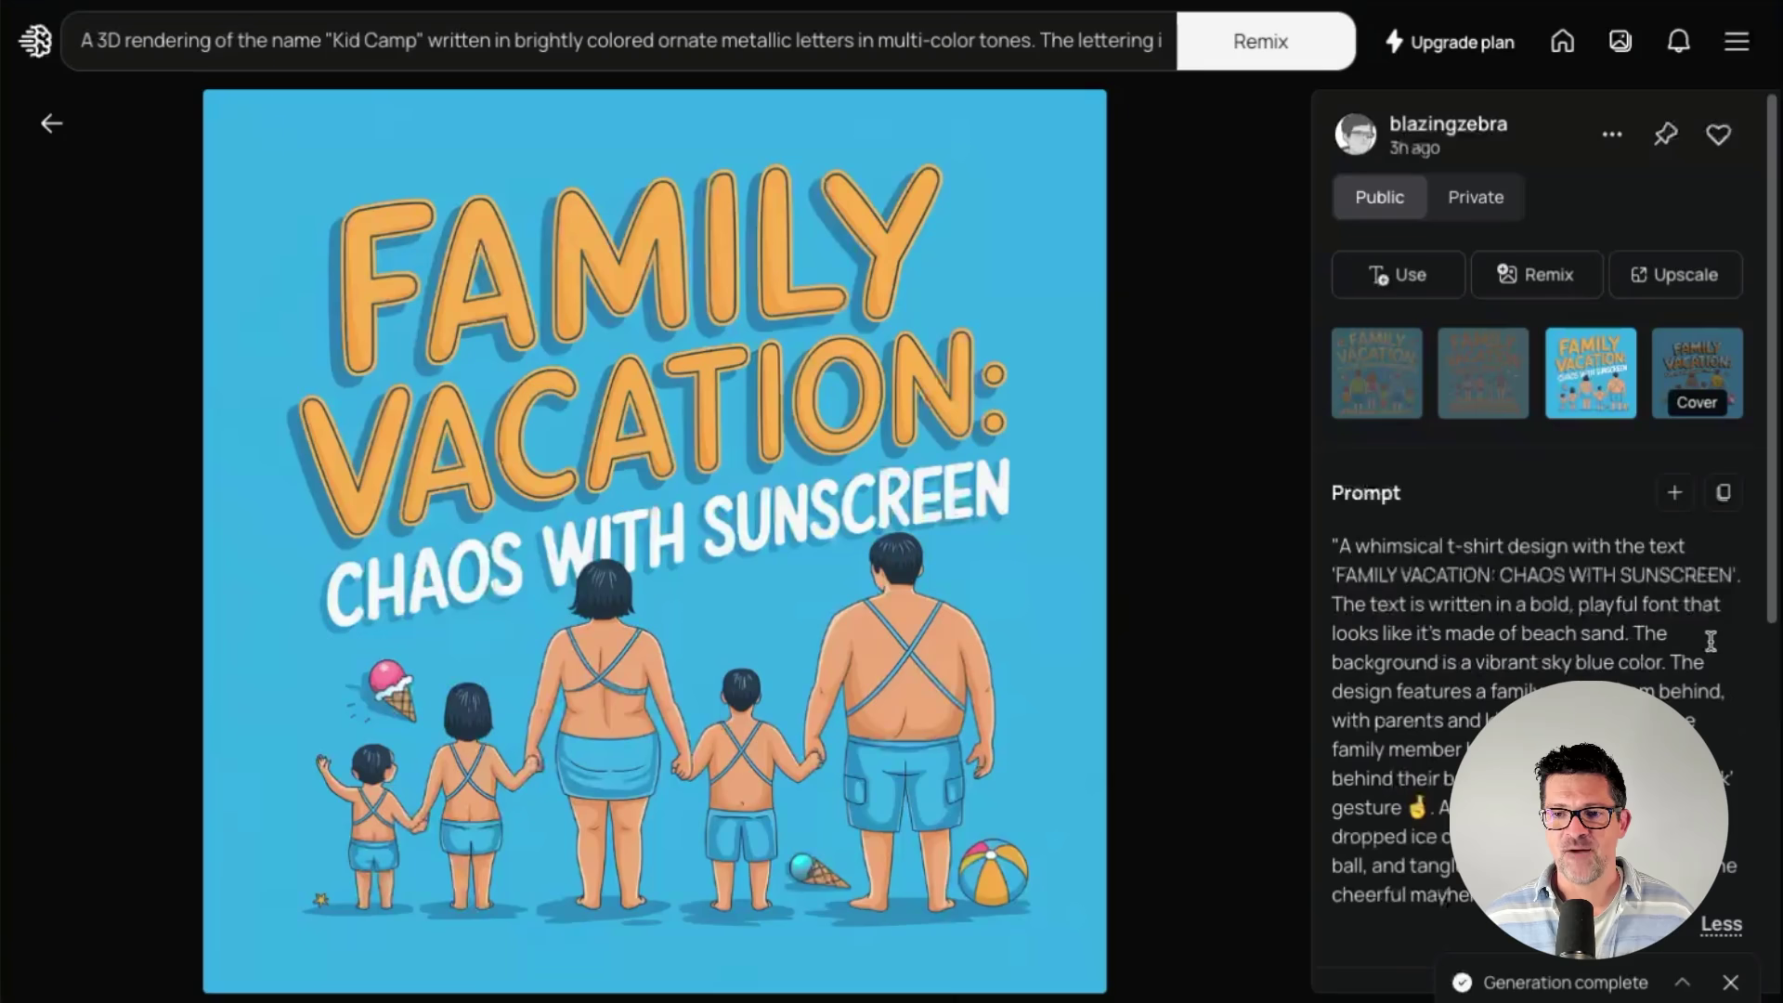
triple_click(1430, 635)
scroll(1431, 634, "down", 2)
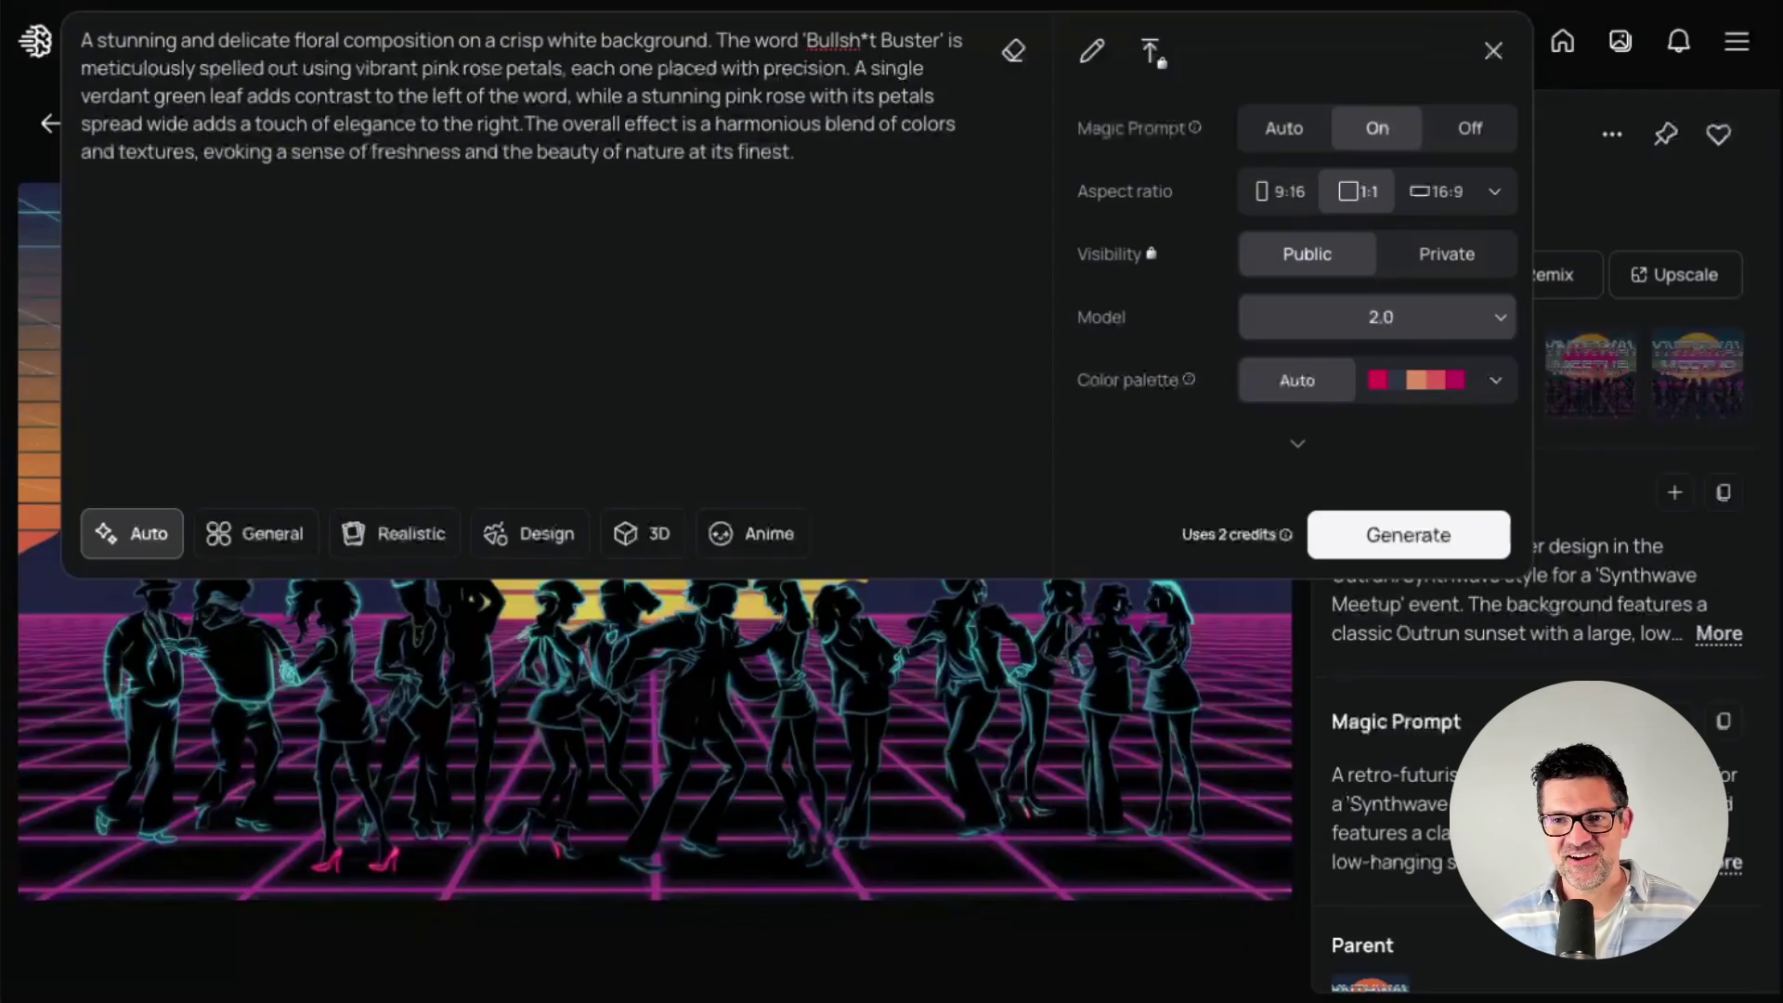
- Set the aspect ratio to 2:3 portrait, generate the image, and expand the progress view
left_click(1494, 192)
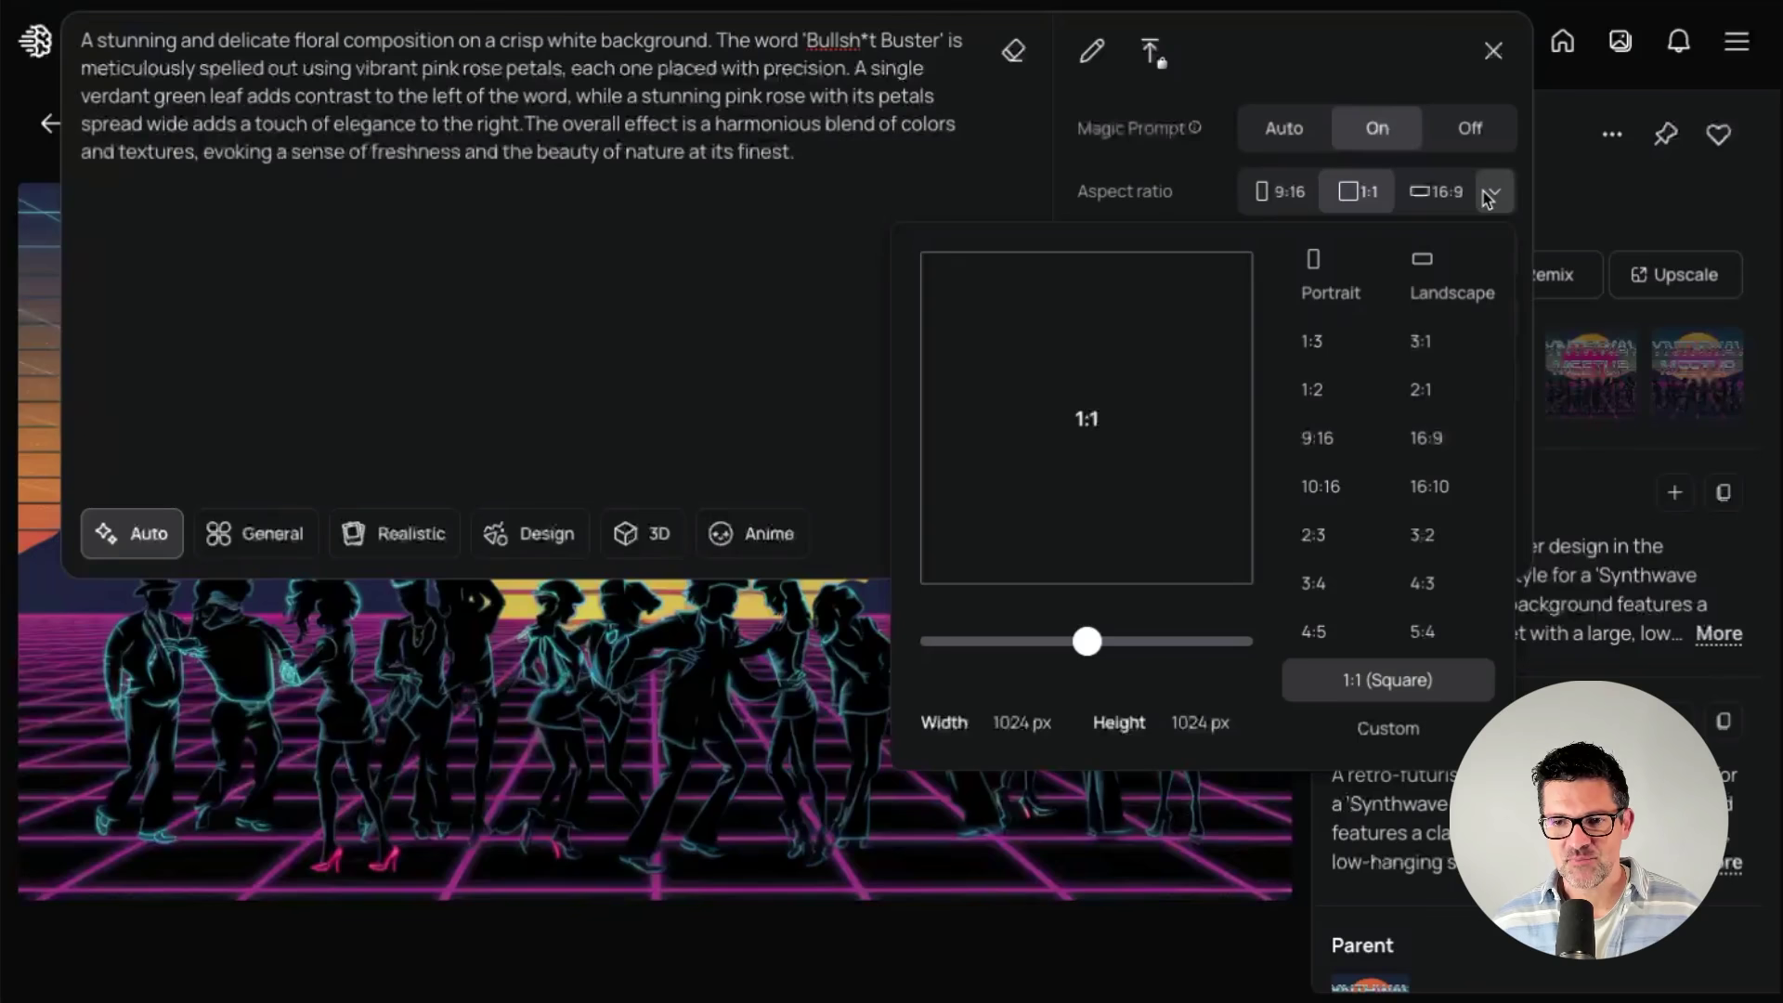
left_click(1321, 540)
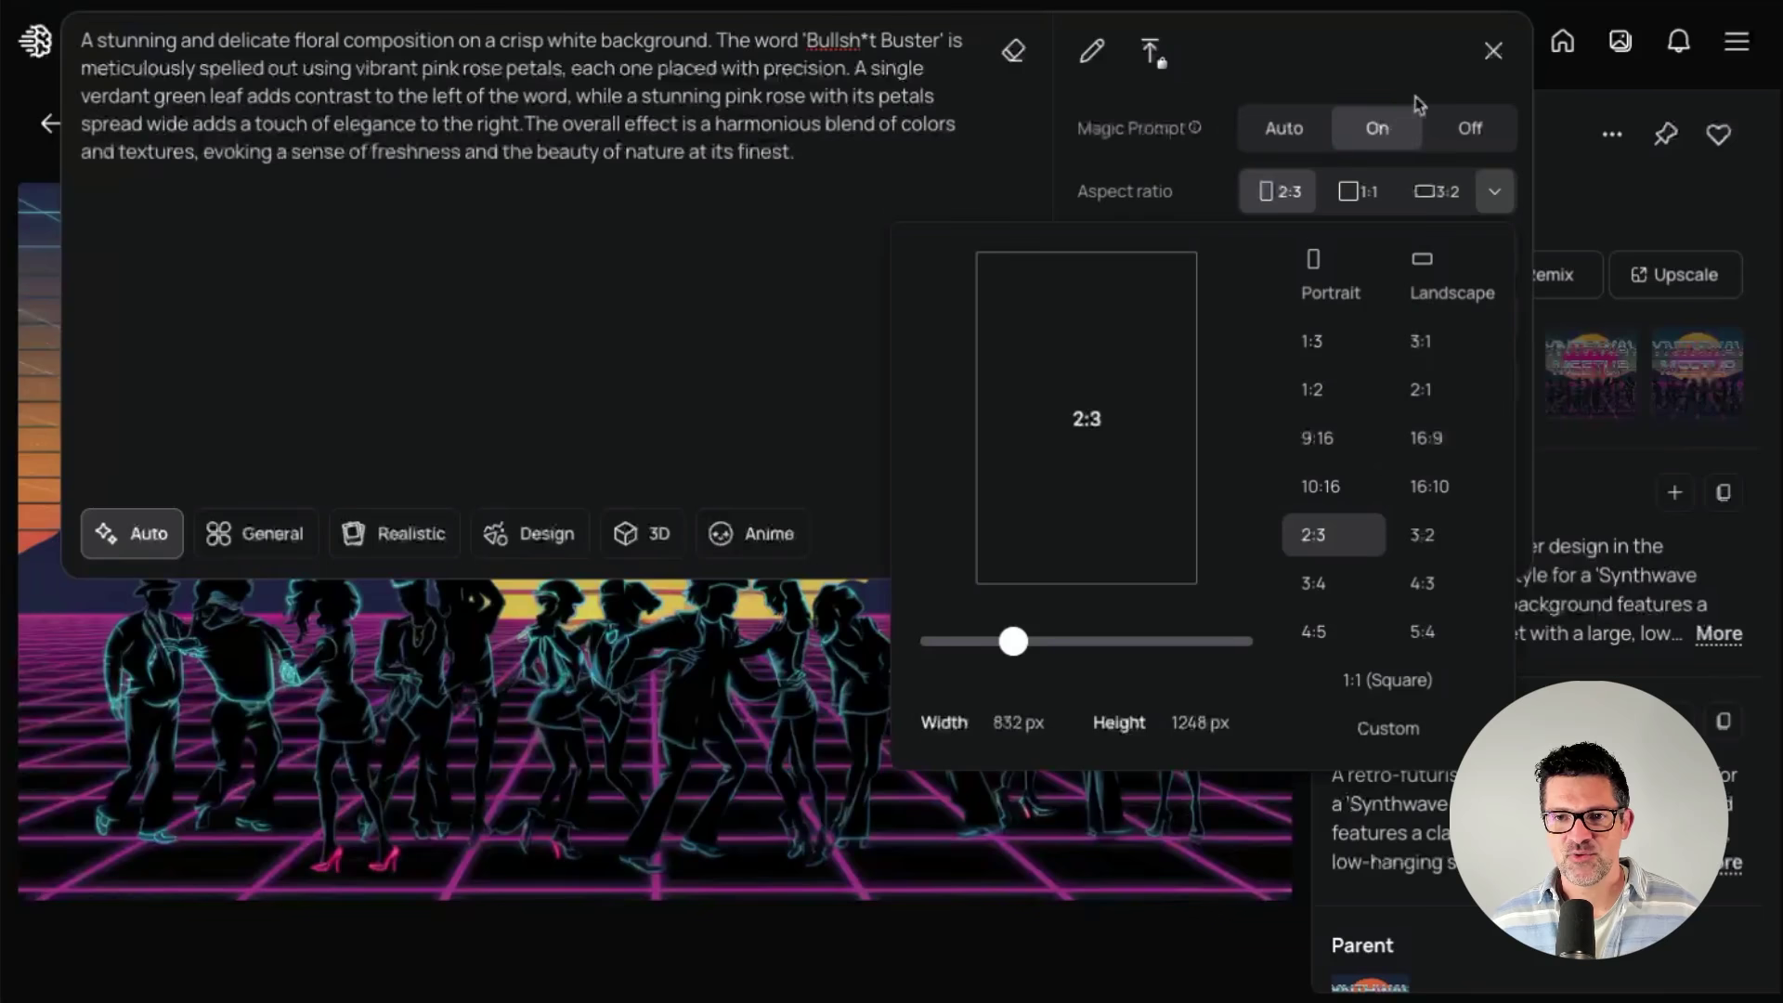
key("Return")
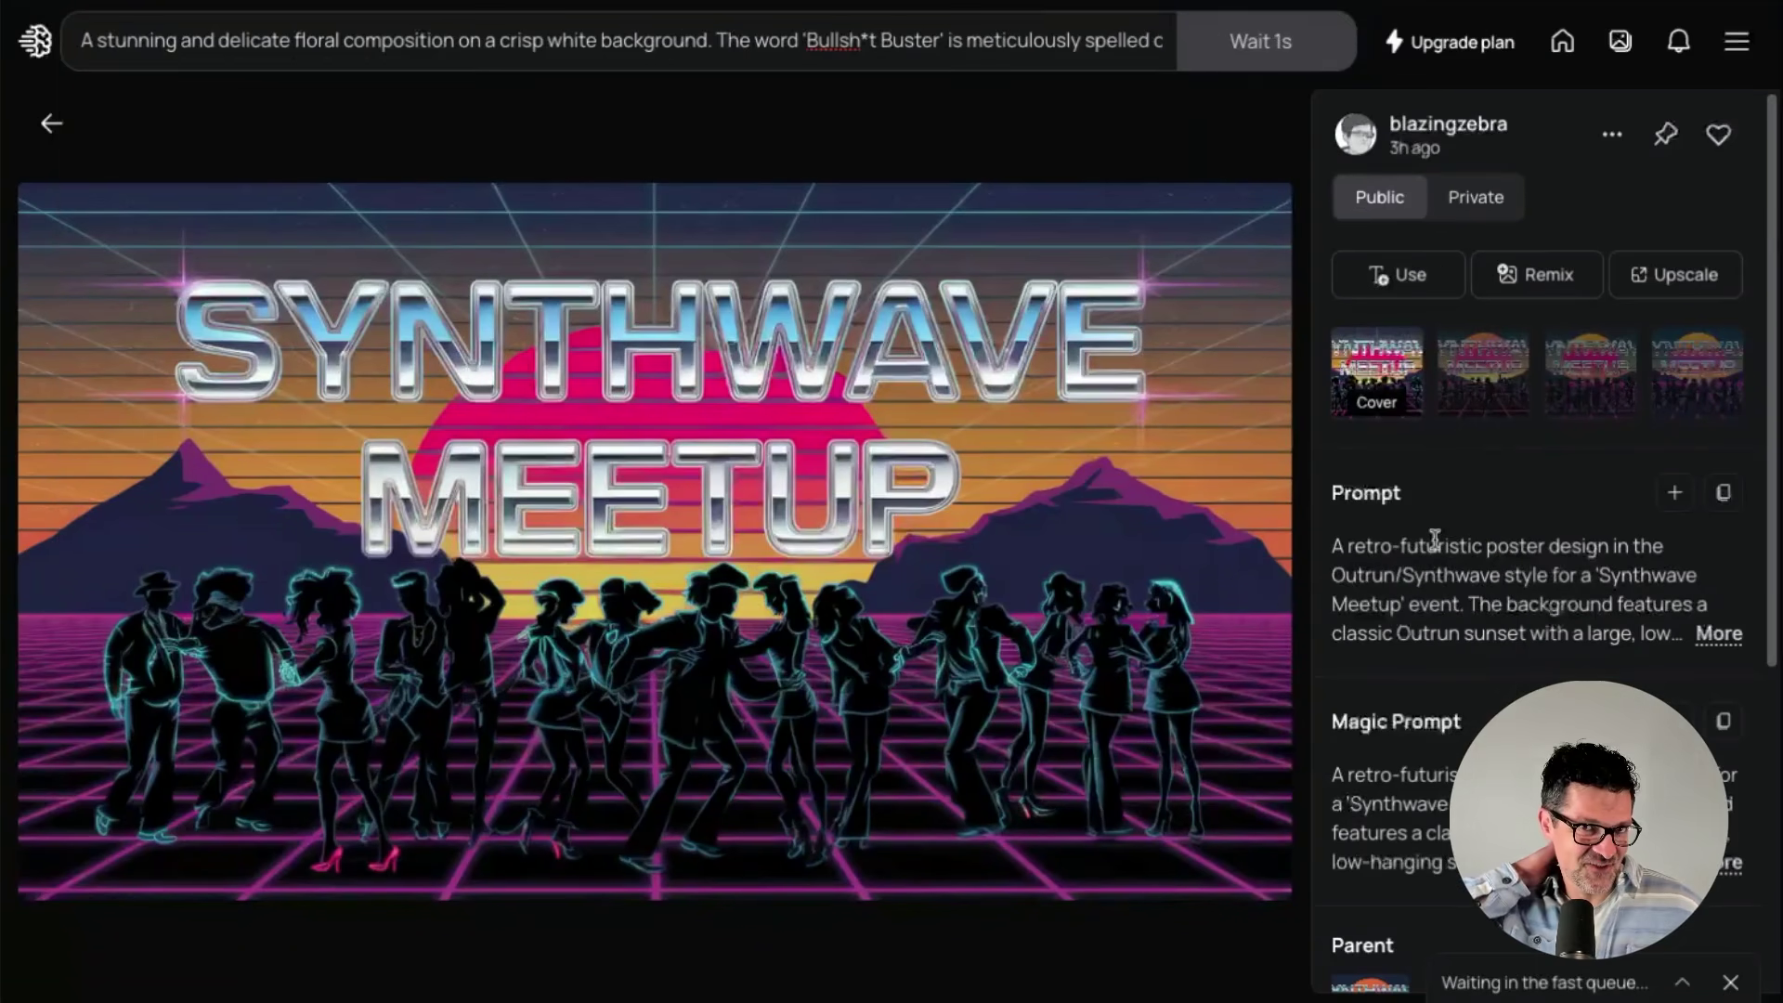
left_click(1682, 982)
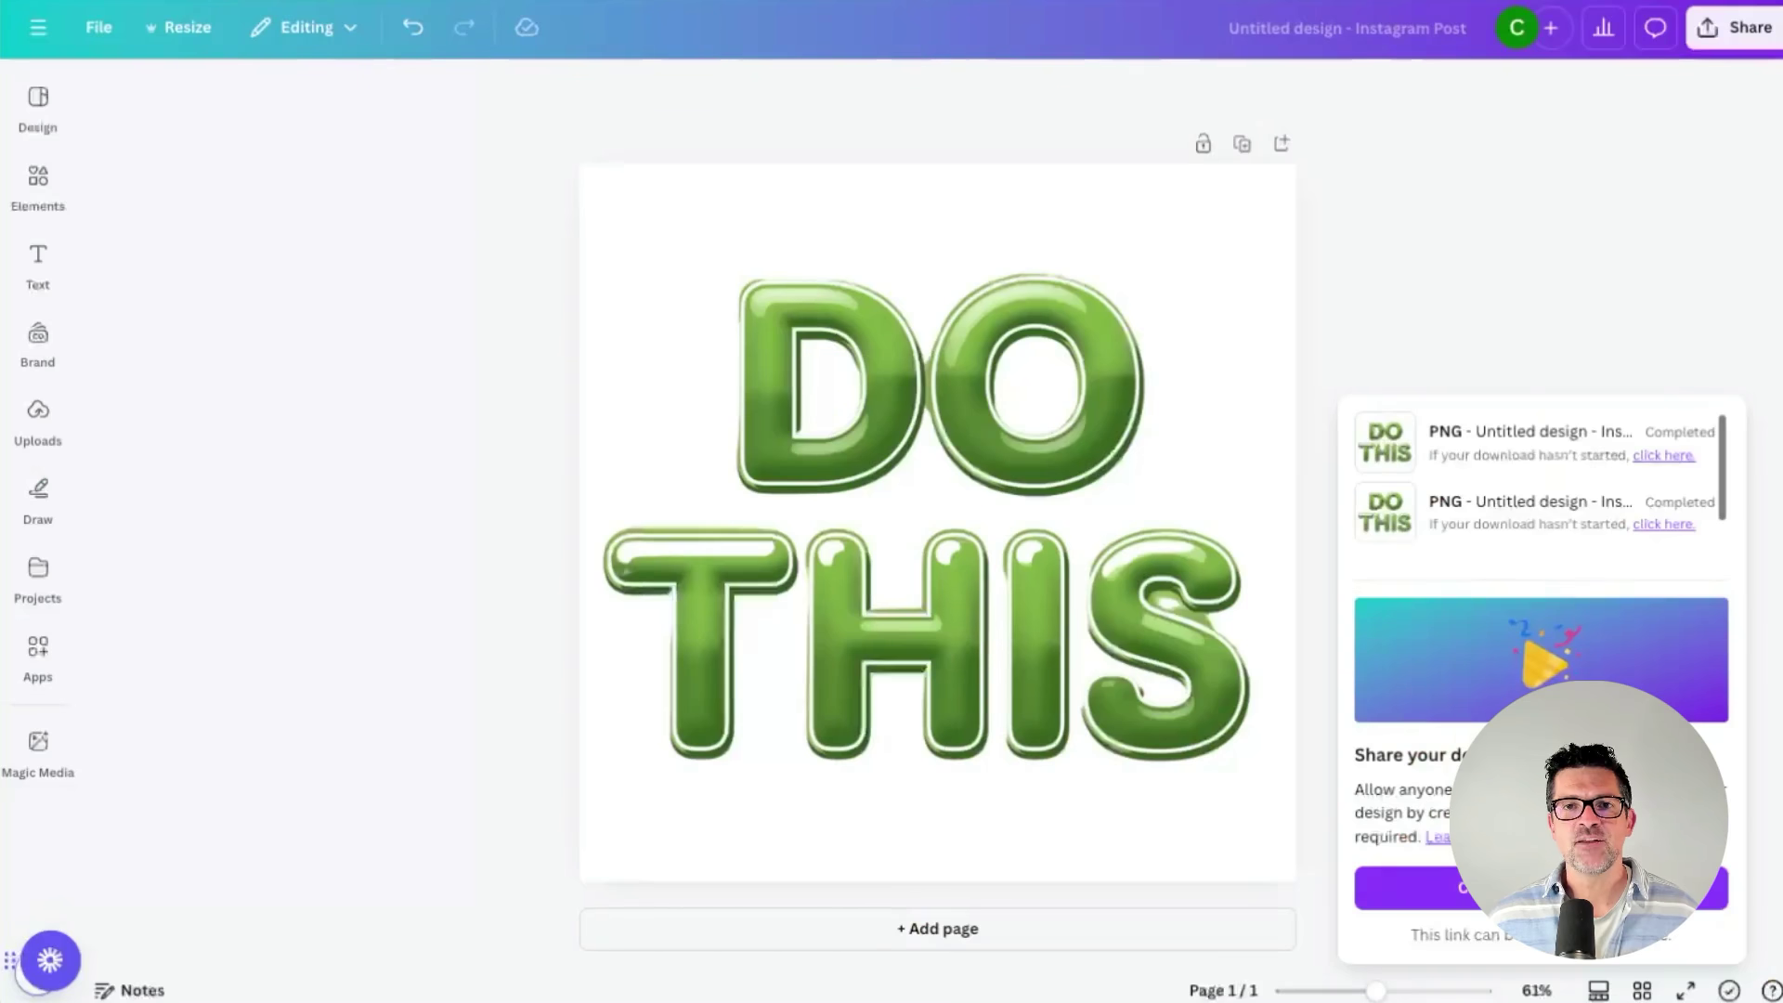
- Download the DO THIS image as a transparent-background PNG, then play the soccer clip to preview the overlays
left_click(874, 525)
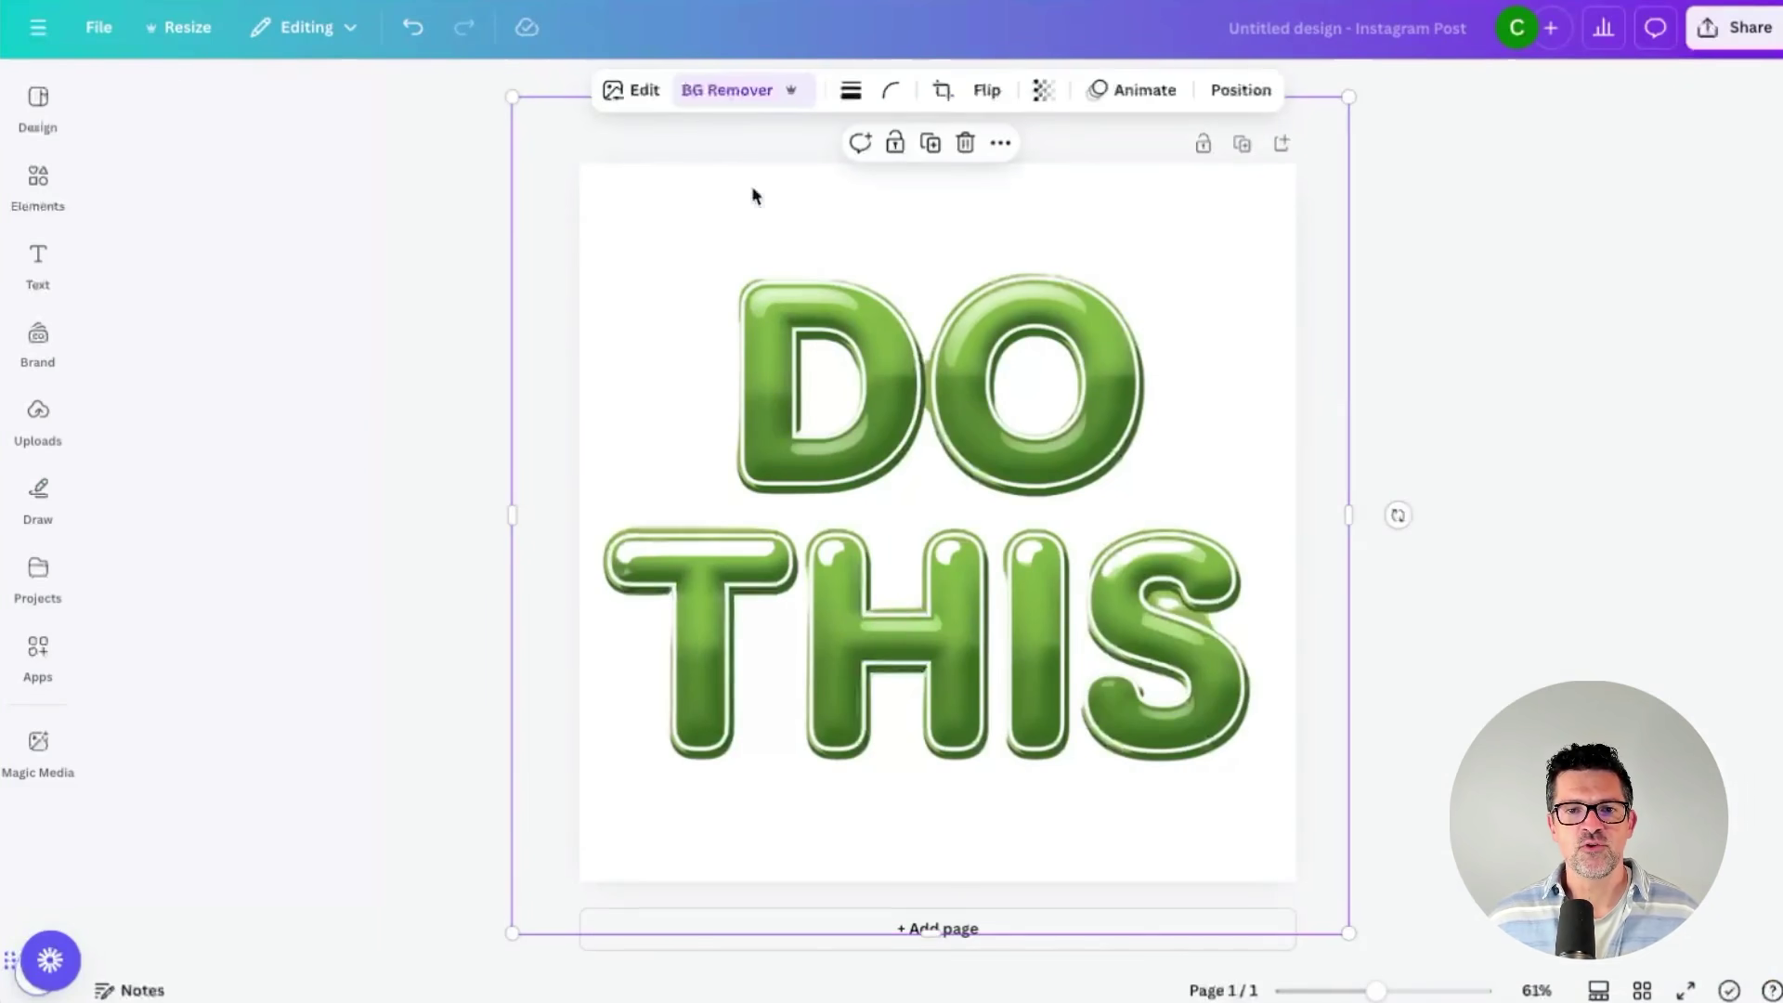
left_click(1718, 45)
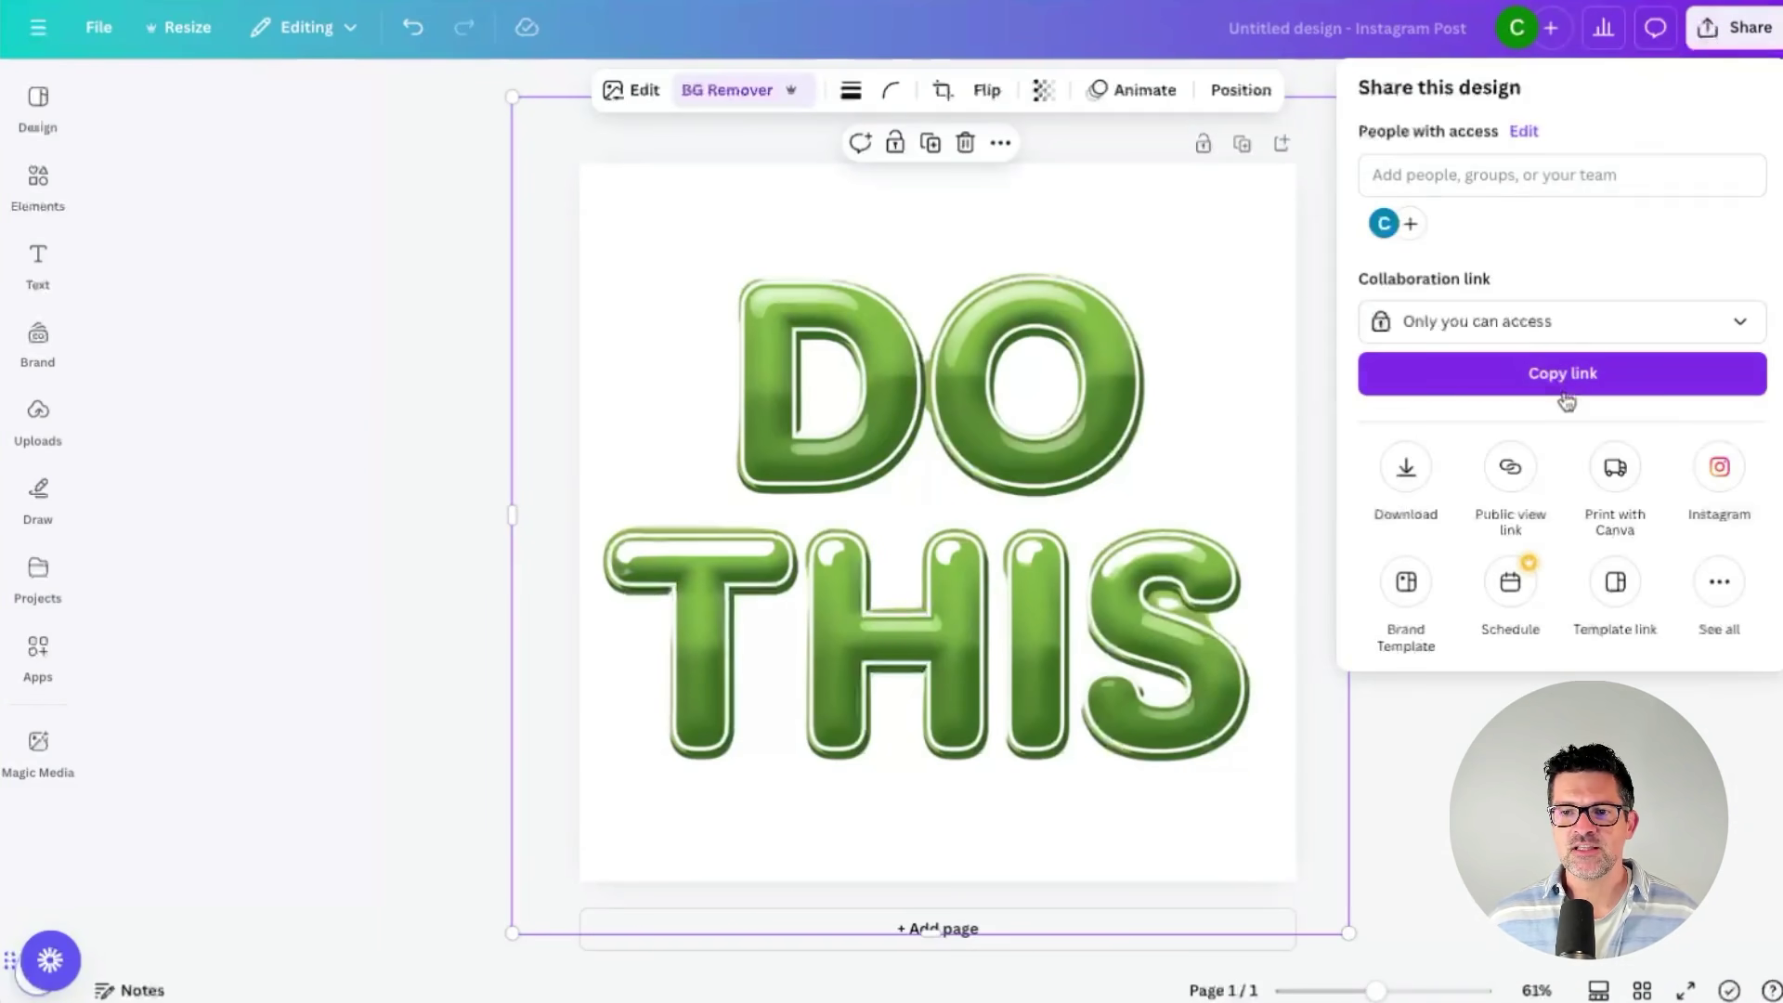
left_click(1421, 446)
left_click(1366, 407)
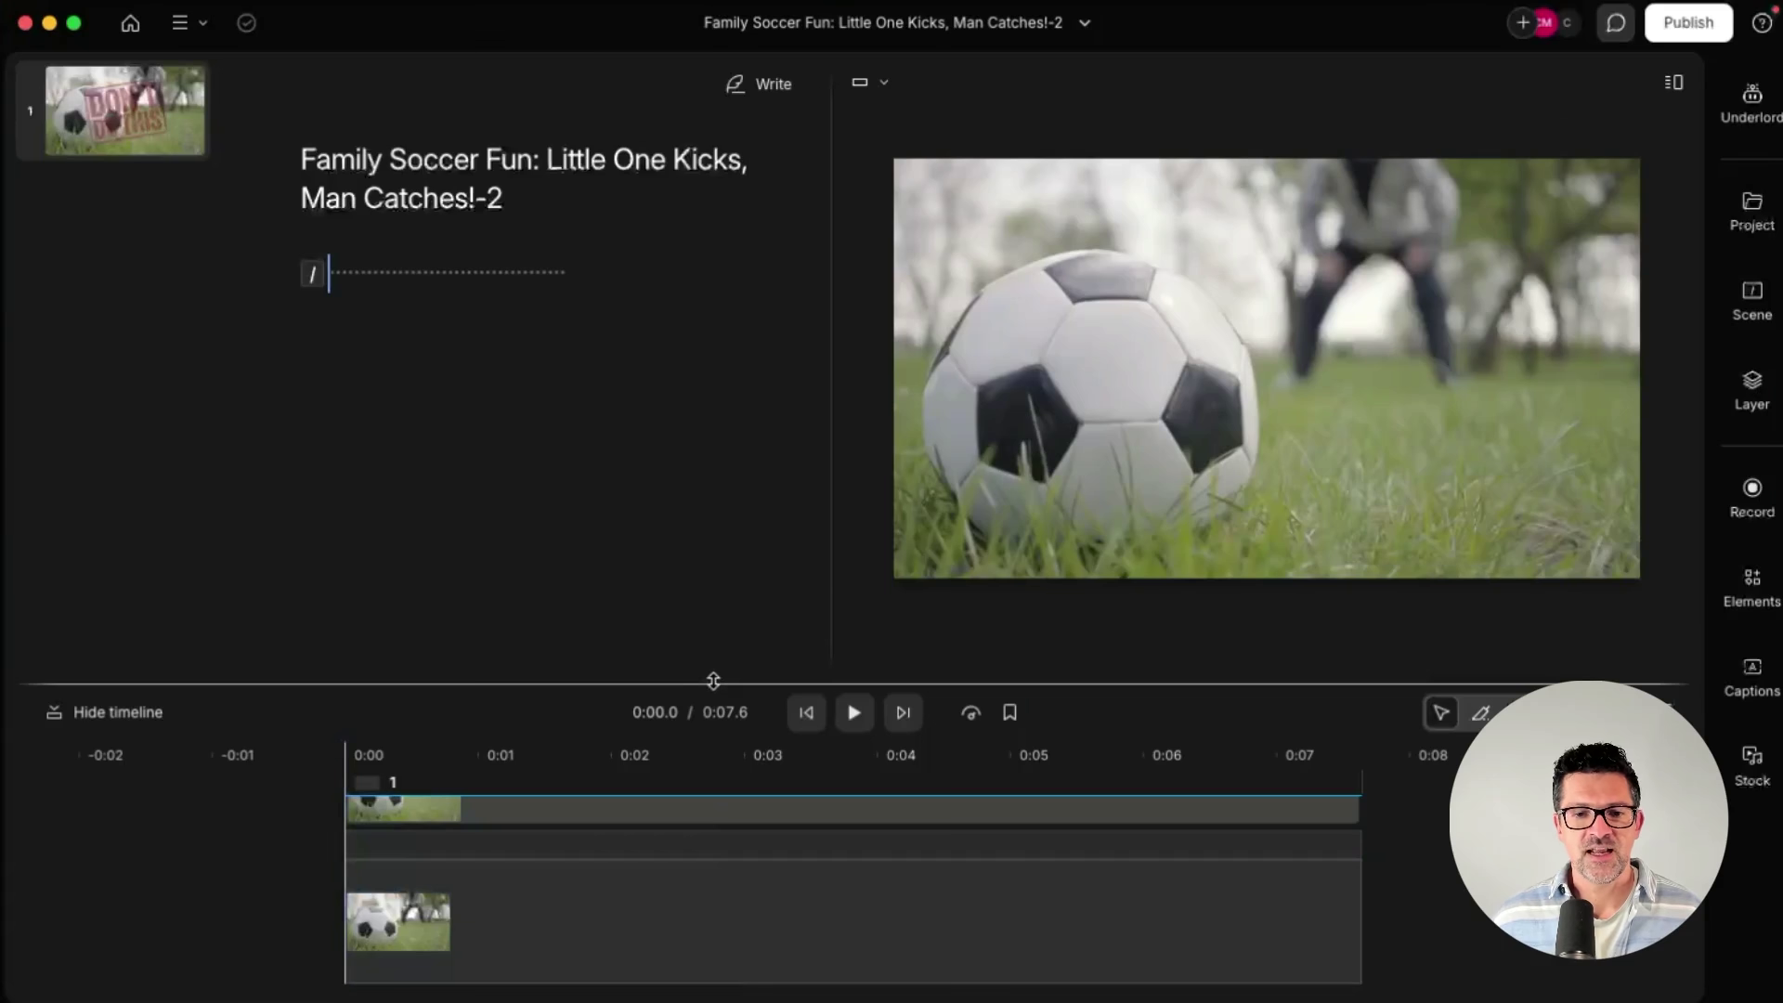
left_click_drag(713, 678, 687, 524)
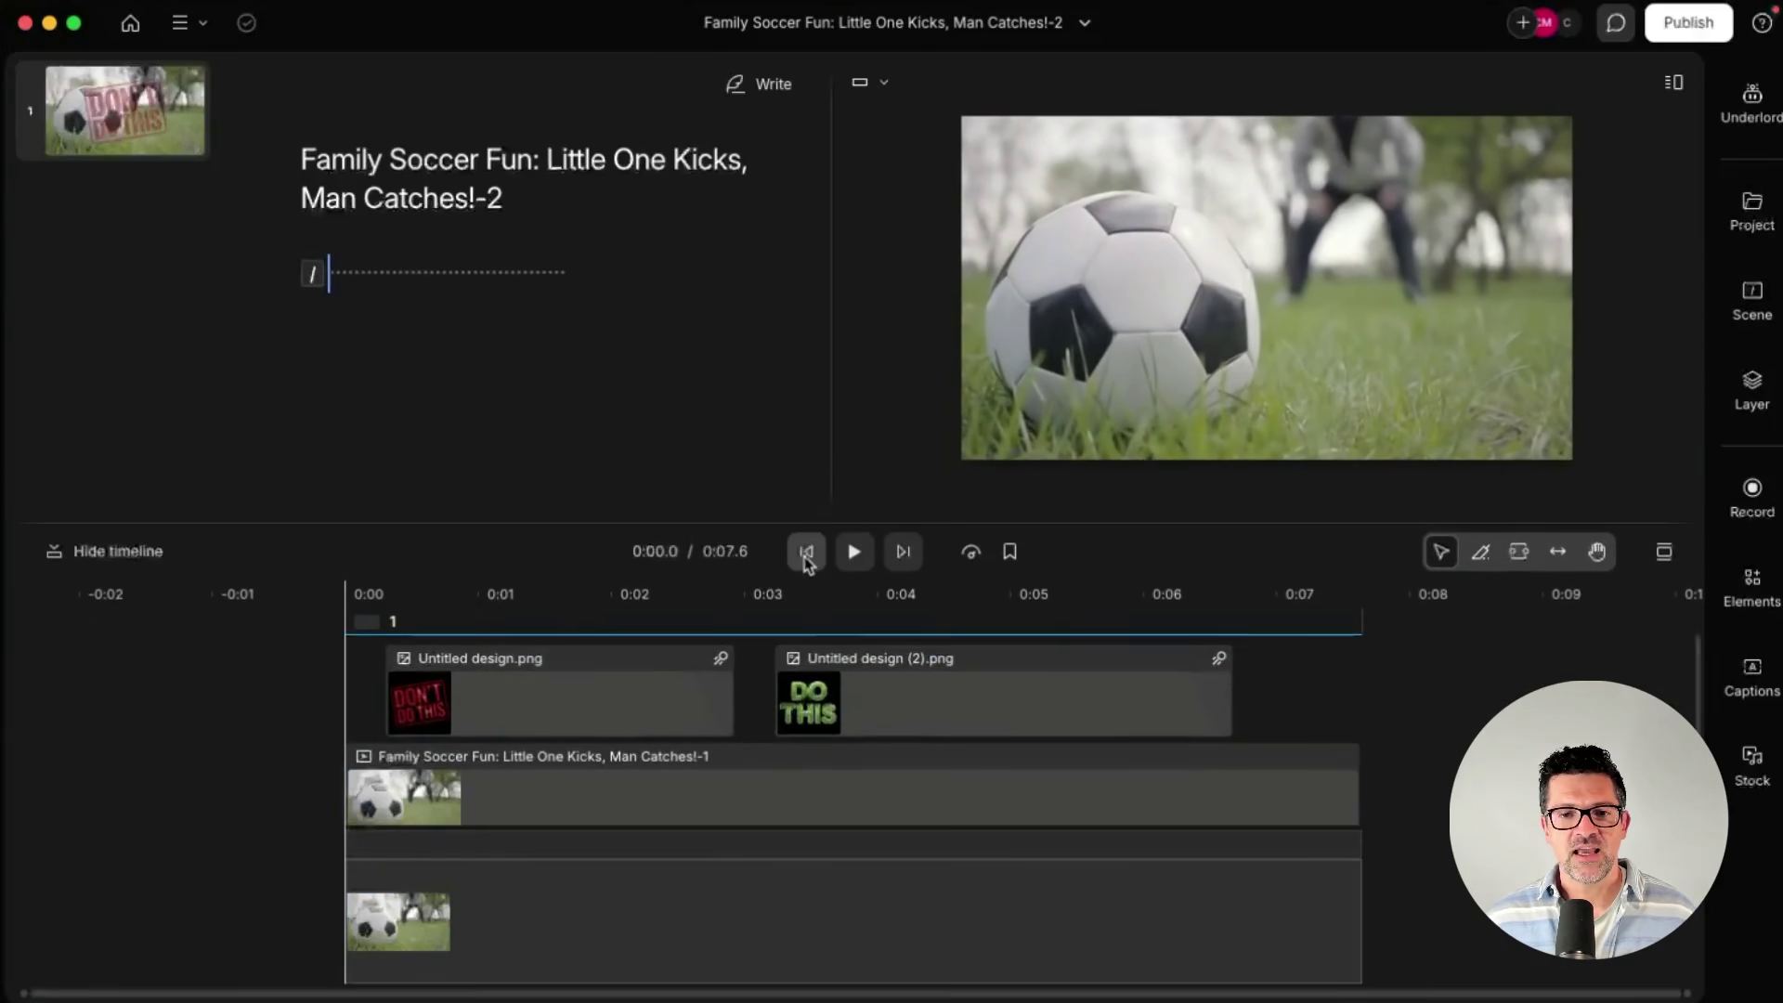
left_click(859, 557)
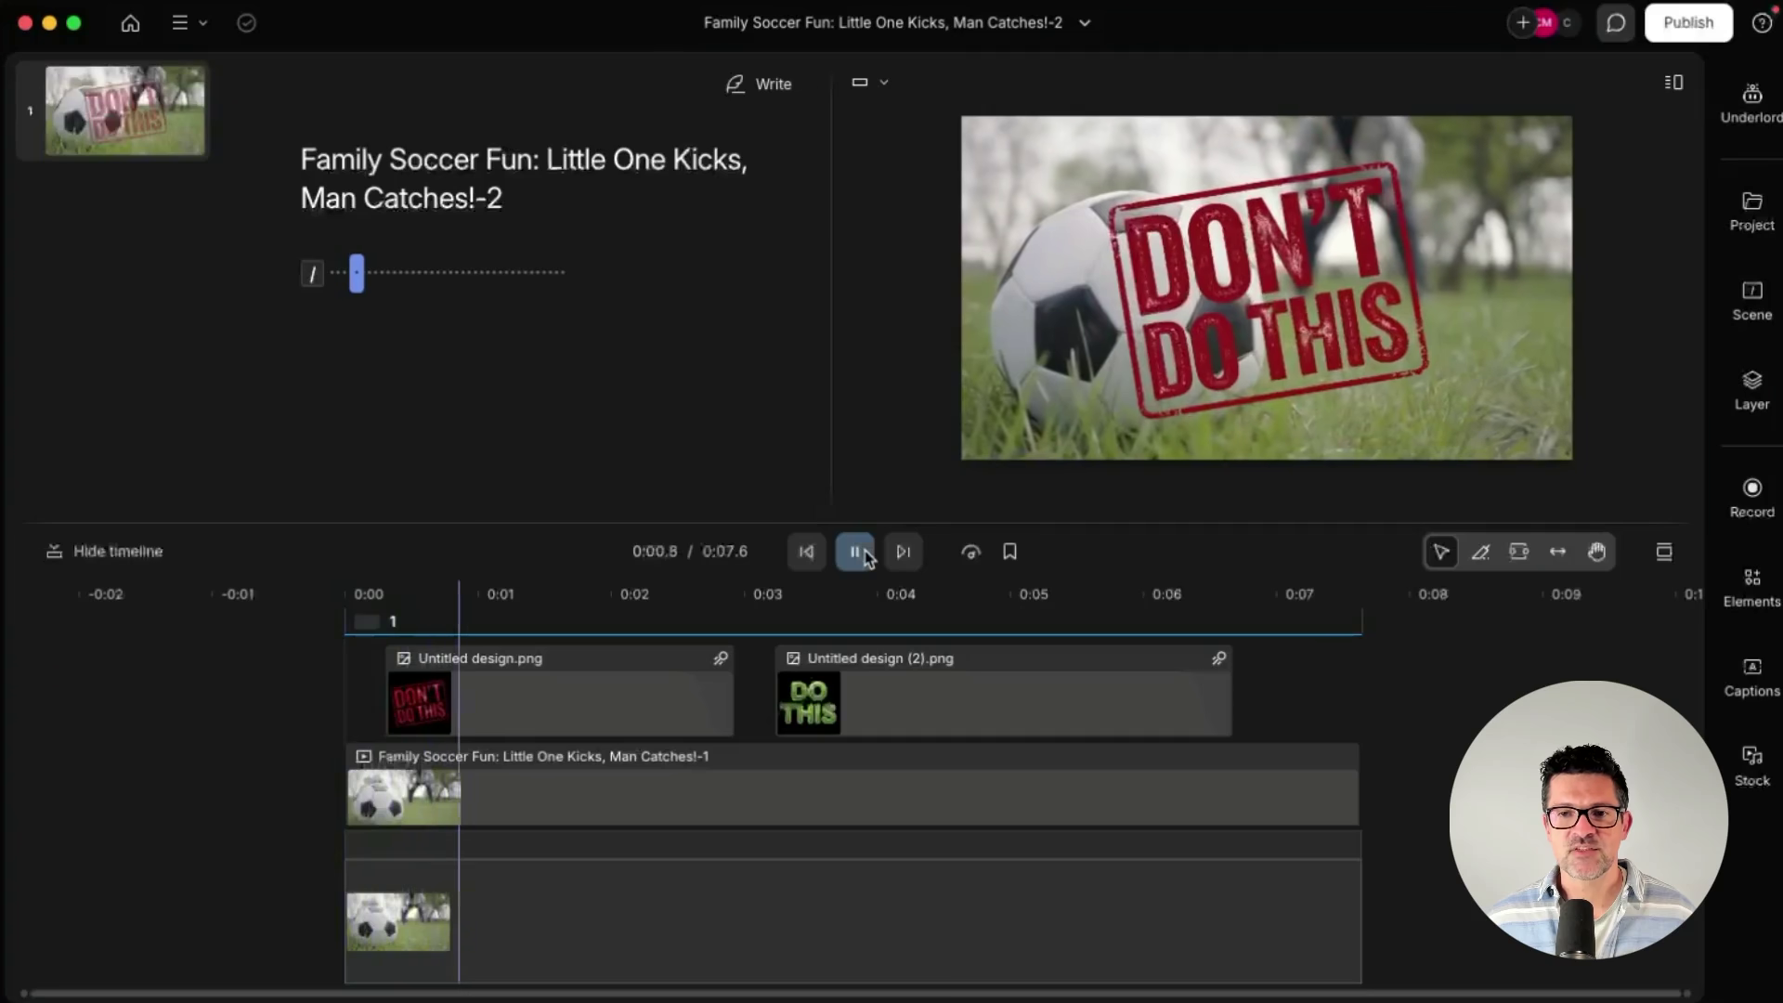